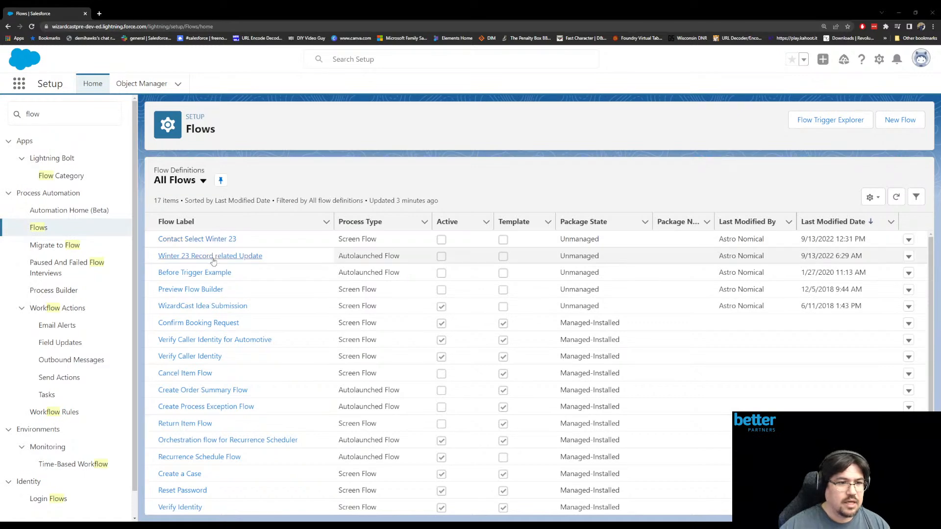
# - Open the Contact Select Winter 23 flow and show the properties of the Accounts lookup on its Example Screen
pyautogui.click(229, 242)
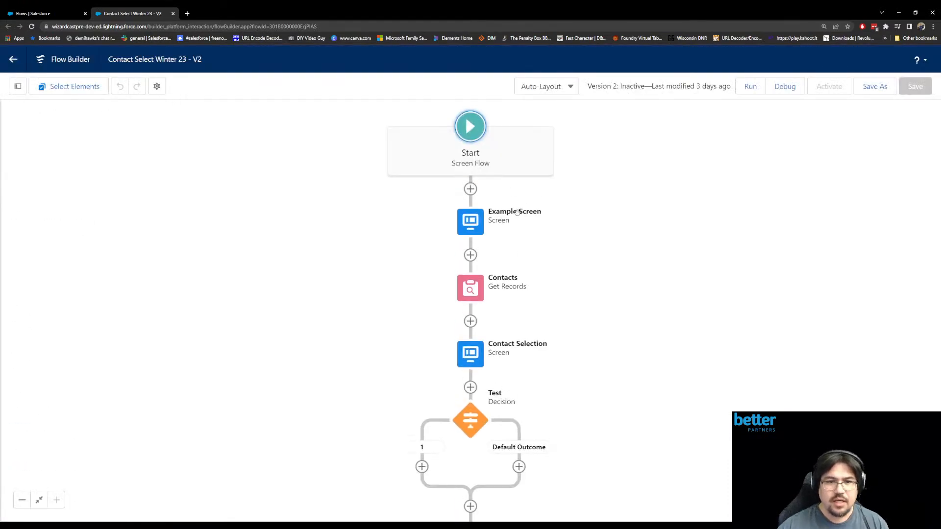
pyautogui.doubleClick(469, 219)
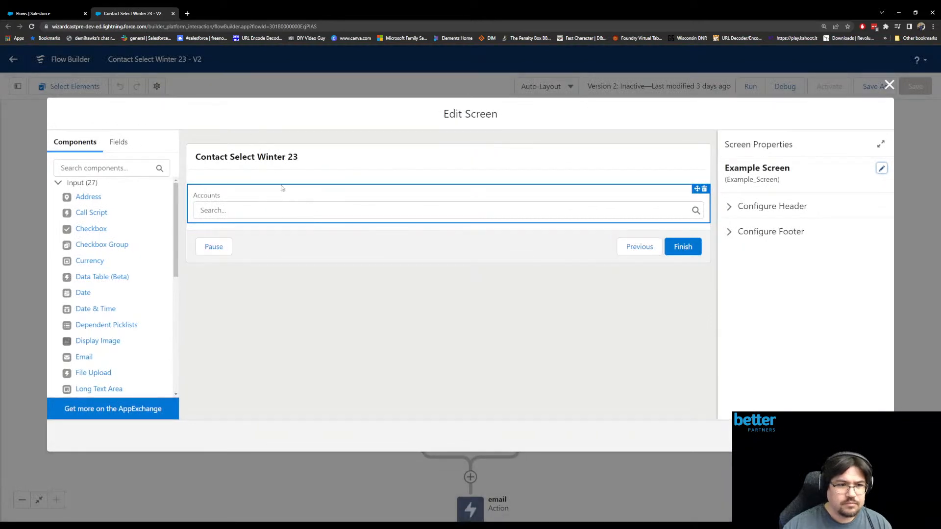
pyautogui.click(271, 203)
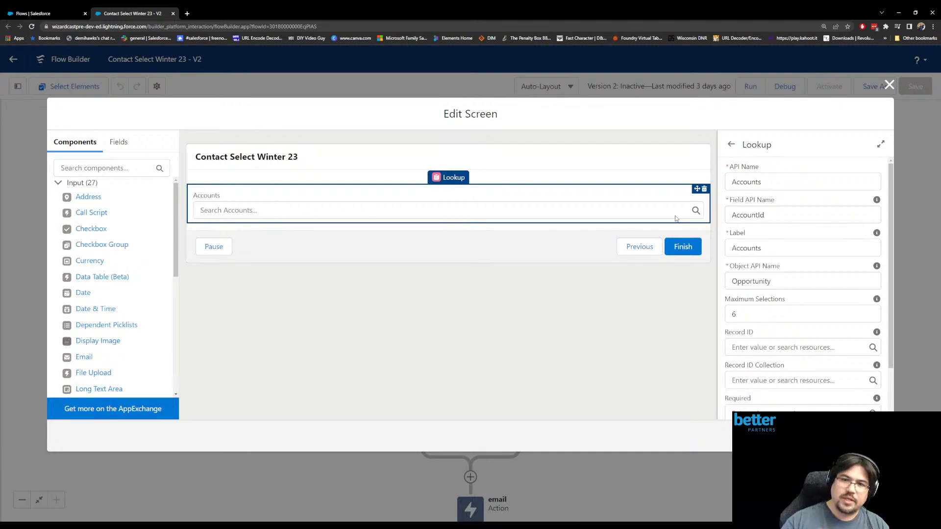
pyautogui.click(771, 217)
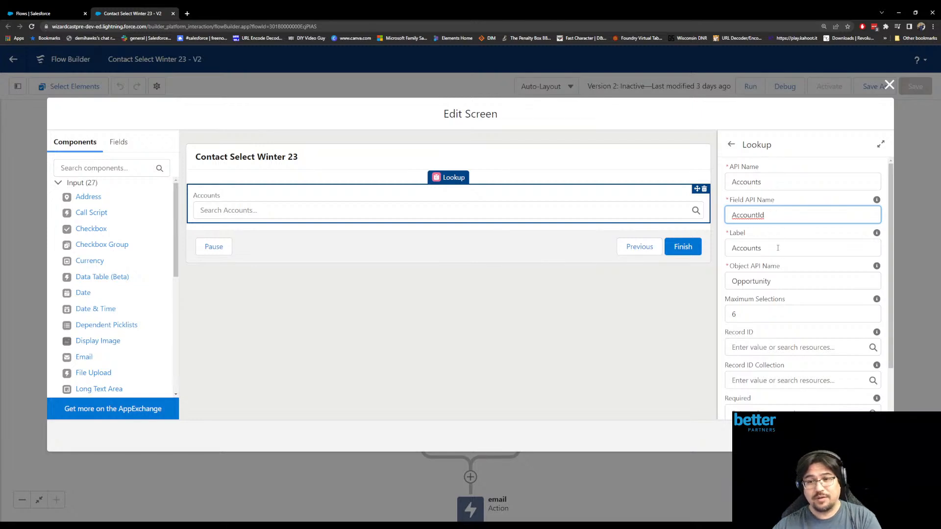
# - Review the Accounts lookup's Maximum Selections, Record ID and Record ID Collection settings, and close the screen editor without changes
pyautogui.doubleClick(743, 315)
pyautogui.moveTo(787, 301); pyautogui.dragTo(701, 315)
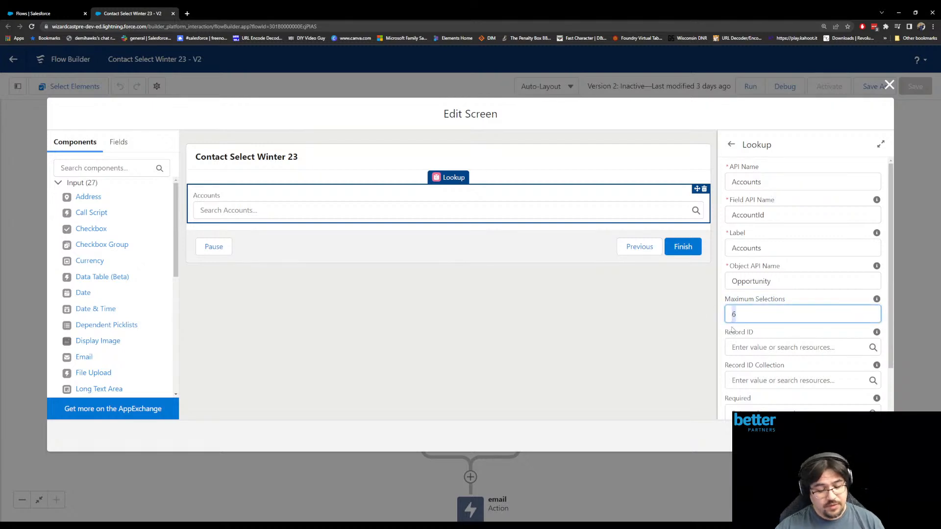
pyautogui.moveTo(876, 301)
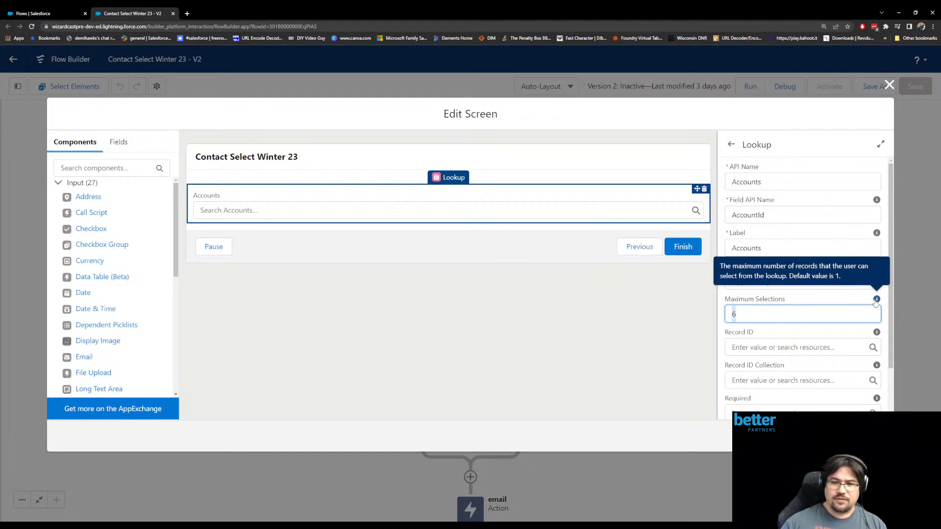
pyautogui.scroll(-1, 792, 316)
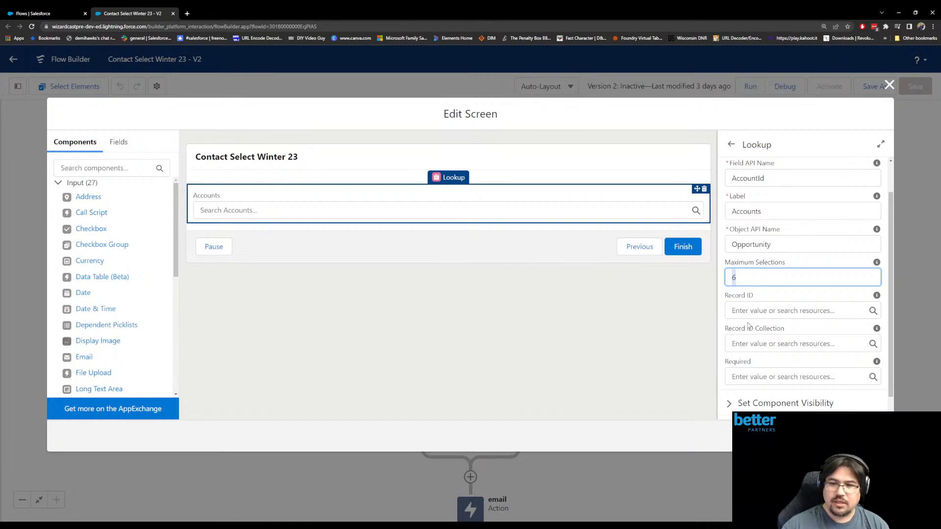
pyautogui.moveTo(726, 330); pyautogui.dragTo(784, 330)
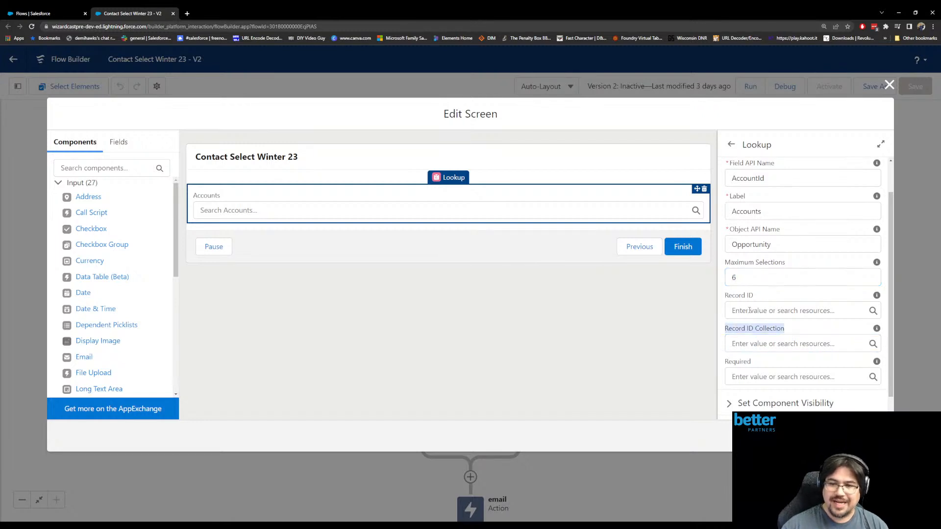
pyautogui.moveTo(726, 297); pyautogui.dragTo(763, 299)
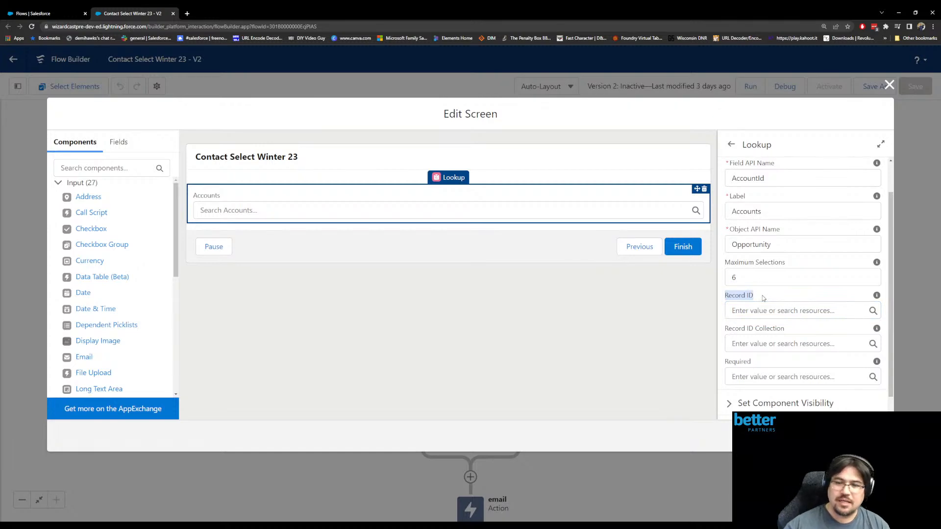
pyautogui.click(890, 85)
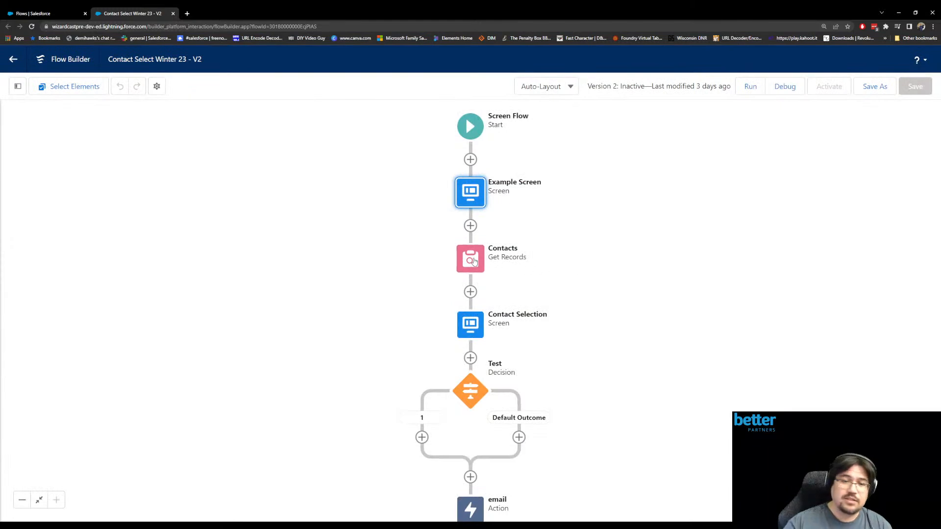
# - Inspect the operators available for the AccountId filter in the Contacts Get Records element, and leave it without changes
pyautogui.doubleClick(474, 261)
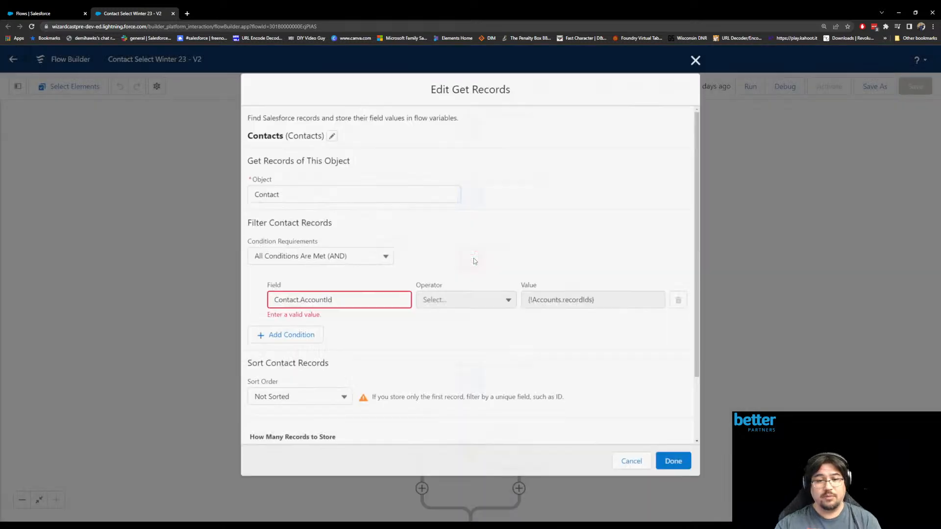
pyautogui.click(472, 300)
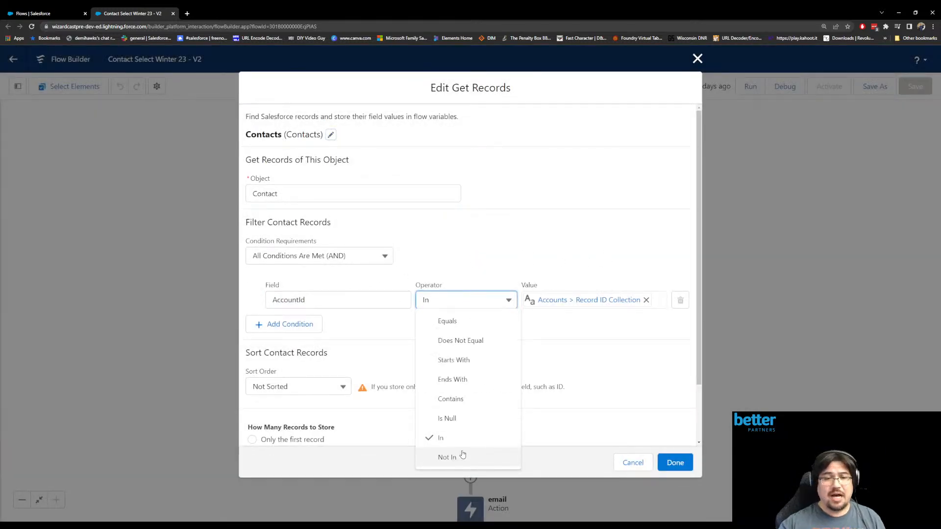
pyautogui.click(508, 252)
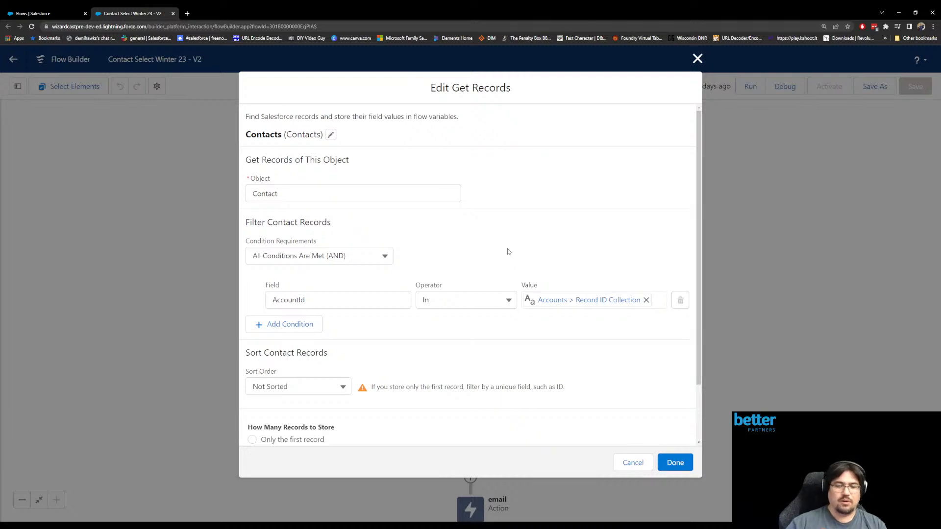
pyautogui.click(634, 462)
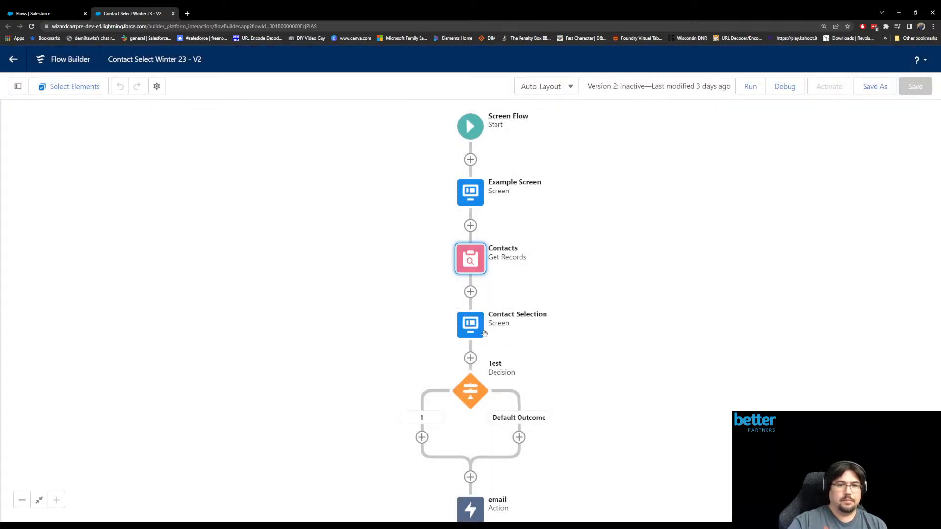
# - Open the Data Table component on the Contact Selection screen and expand its column configuration
pyautogui.doubleClick(473, 332)
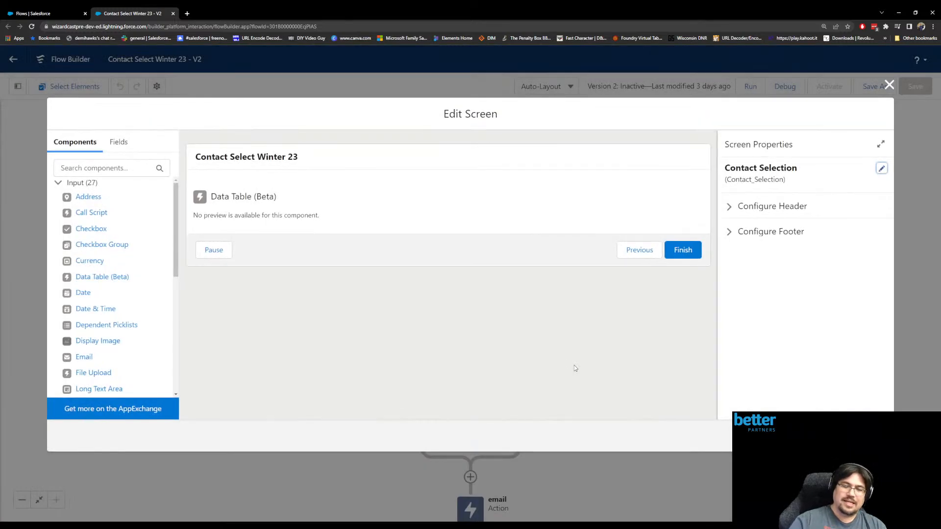
pyautogui.click(420, 214)
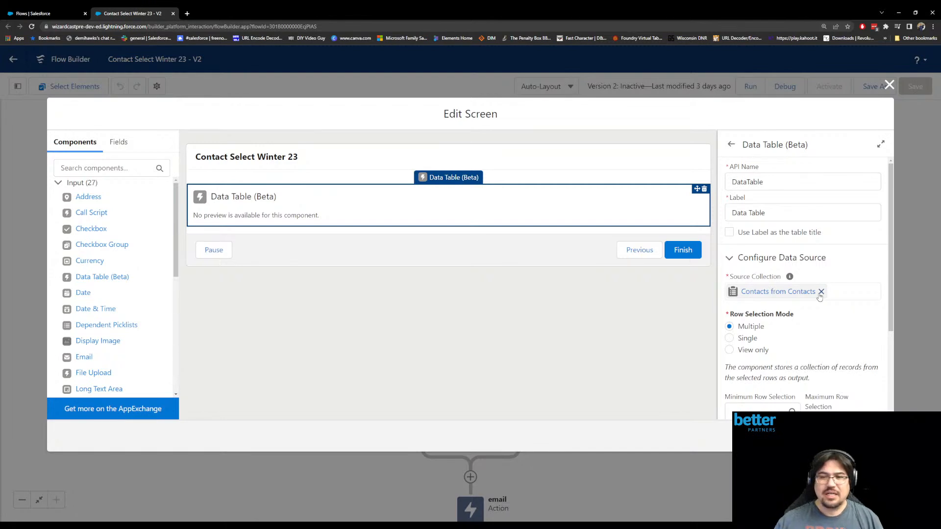
pyautogui.scroll(-2, 787, 235)
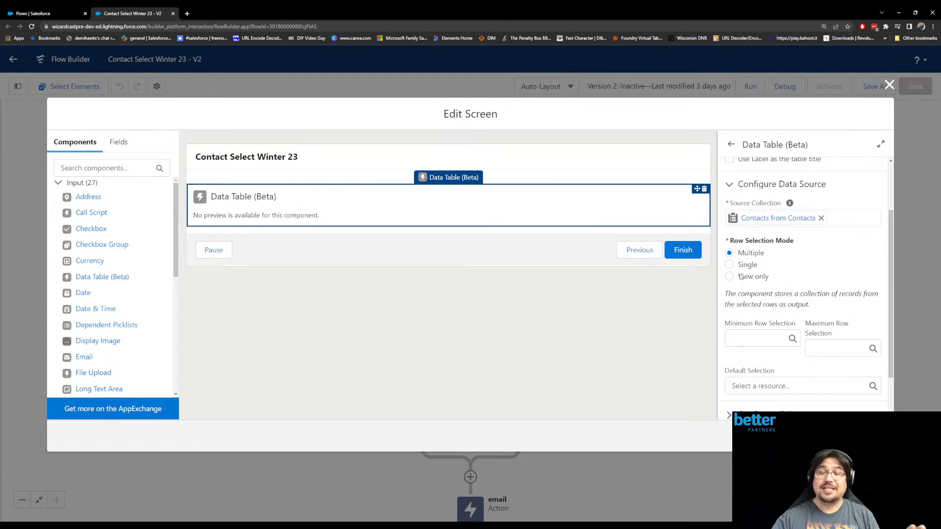
pyautogui.scroll(-1, 787, 274)
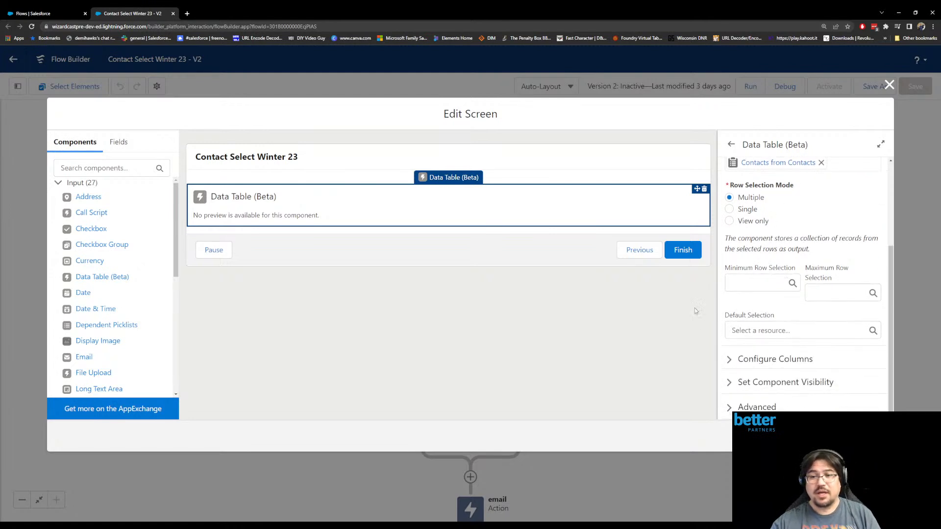
pyautogui.click(731, 360)
pyautogui.scroll(-3, 753, 321)
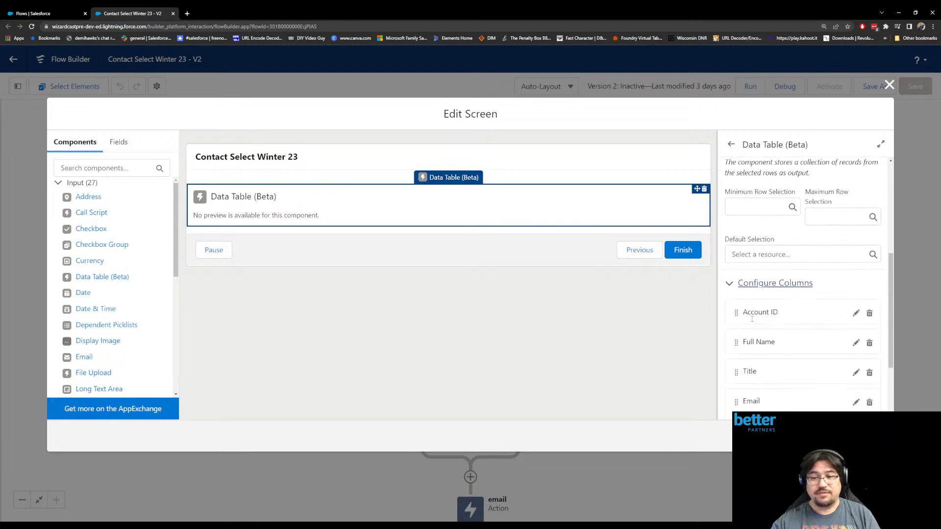
pyautogui.scroll(-1, 753, 319)
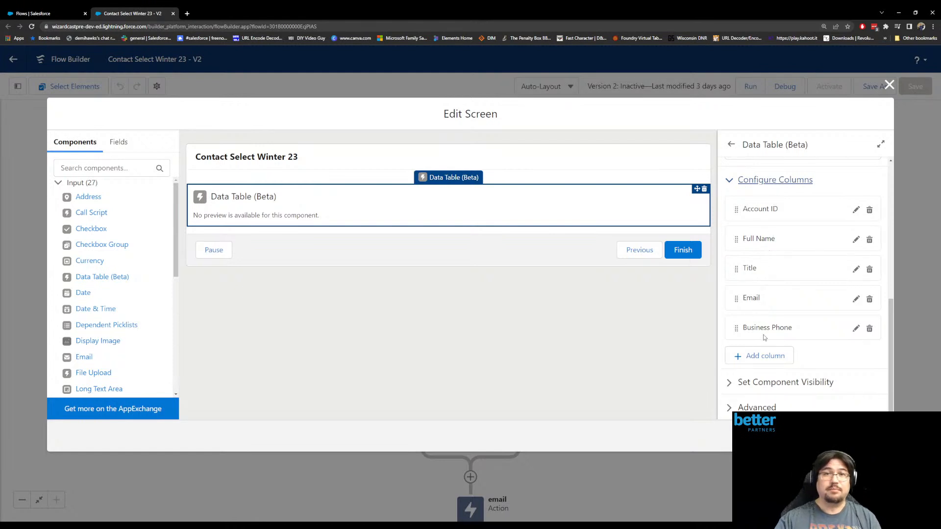
# - Add a data table column with Birthdate as its source field and confirm the screen edits
pyautogui.click(752, 362)
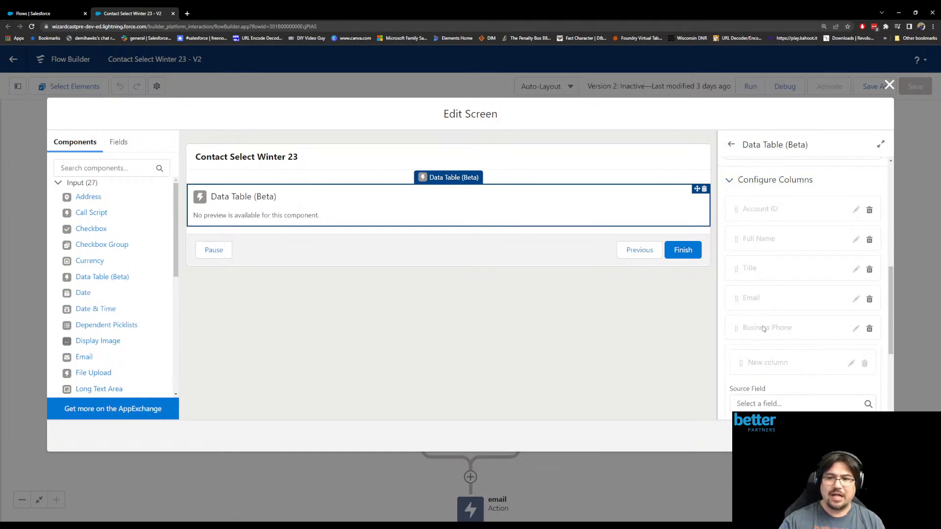
pyautogui.click(764, 368)
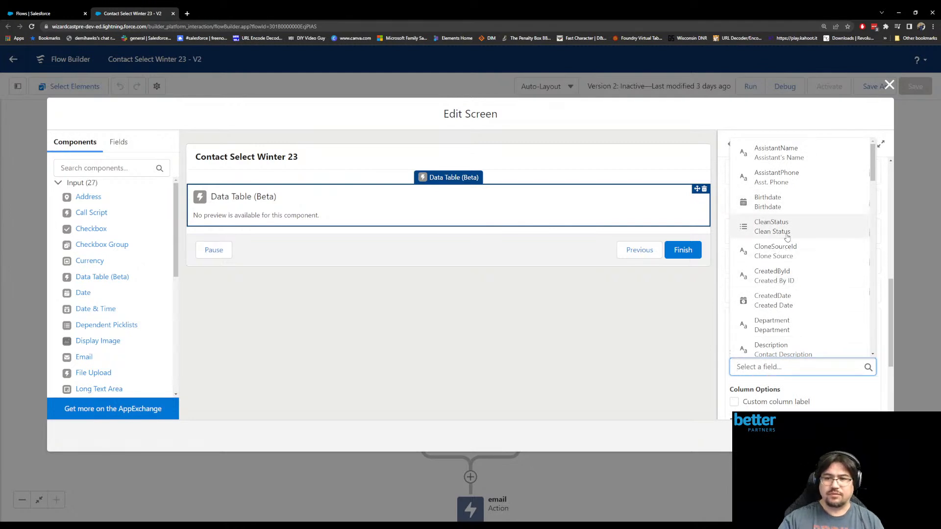
pyautogui.scroll(-5, 787, 258)
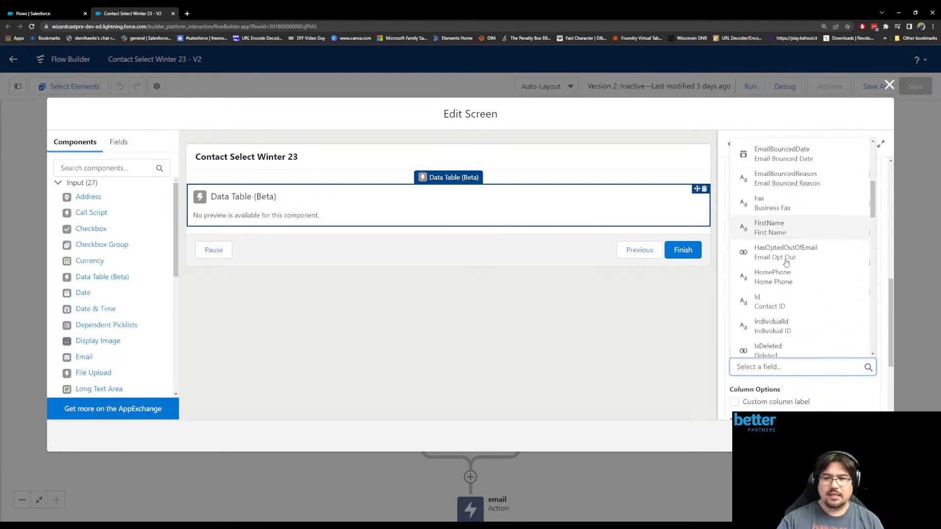
pyautogui.scroll(-3, 786, 264)
pyautogui.scroll(6, 787, 245)
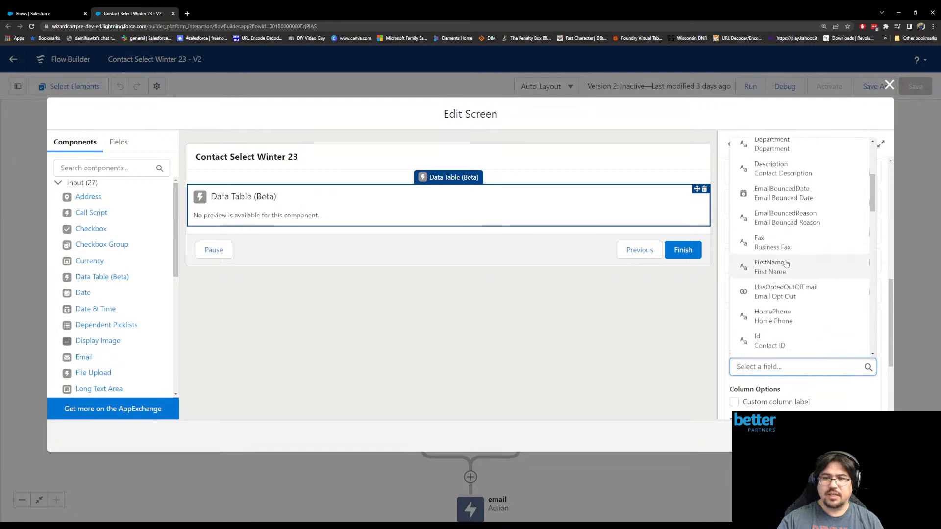
pyautogui.scroll(3, 787, 236)
pyautogui.click(769, 206)
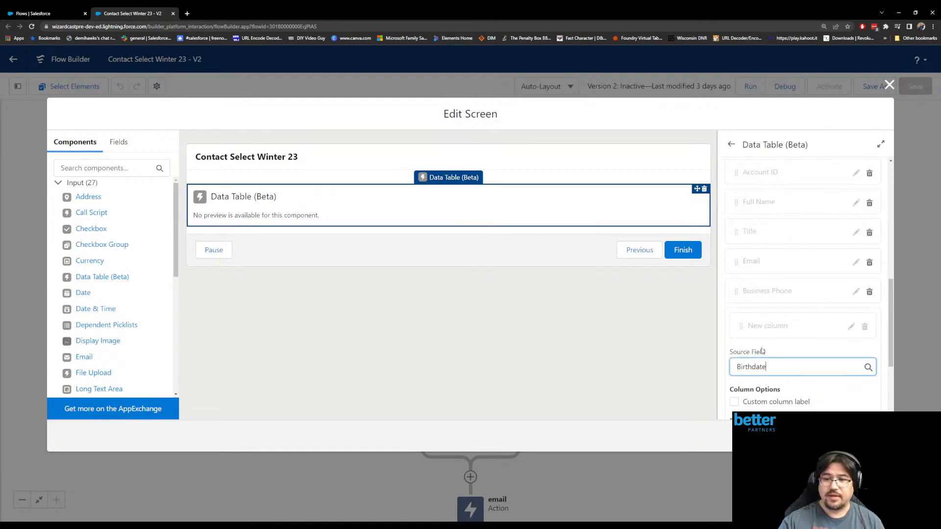
pyautogui.scroll(-2, 767, 386)
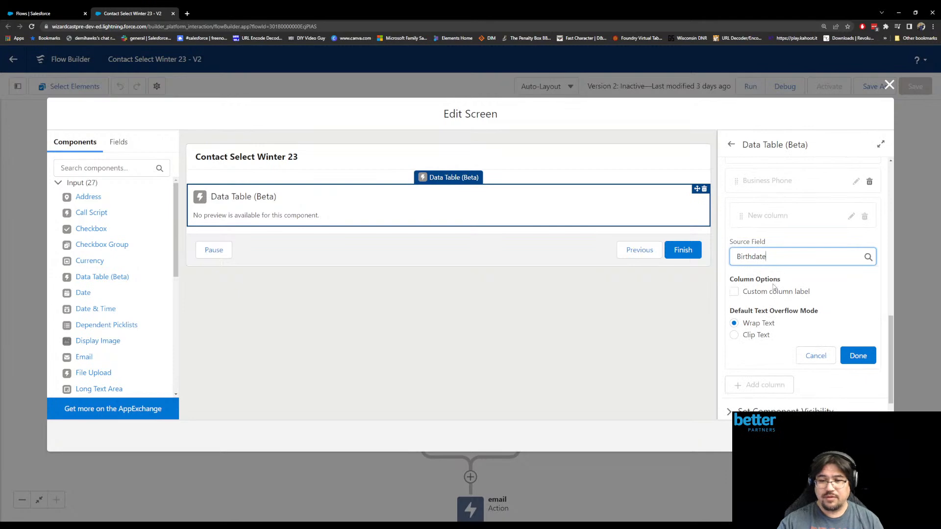
pyautogui.moveTo(743, 323); pyautogui.dragTo(776, 323)
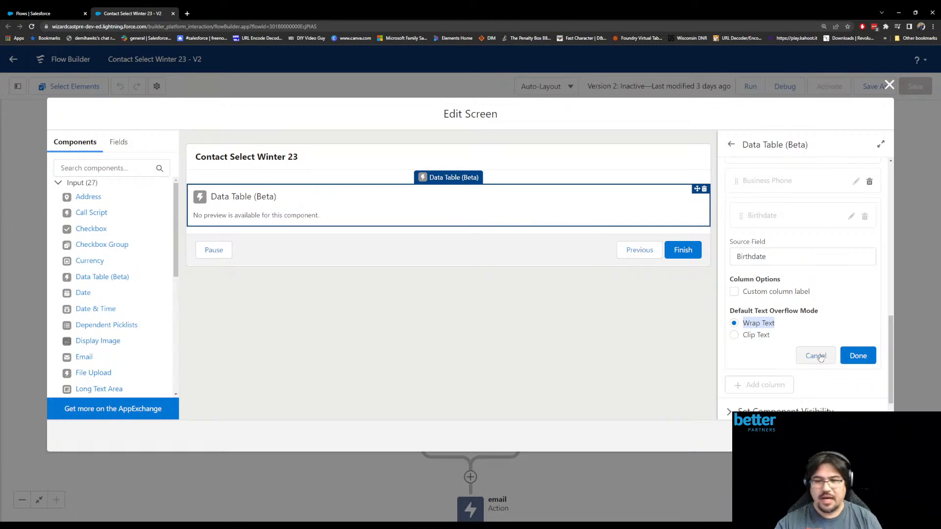
pyautogui.click(854, 363)
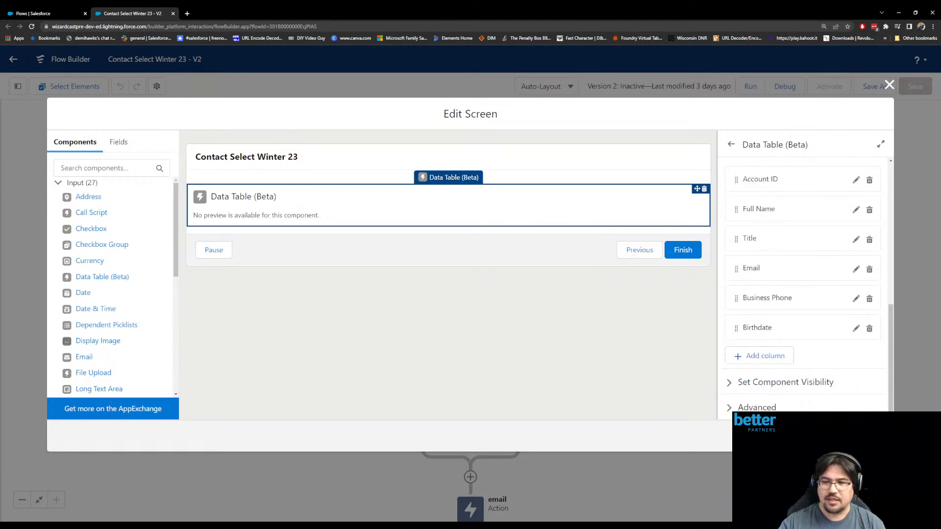
pyautogui.click(874, 436)
# - Start a debug run of the flow and select the Milwaukee, Wi Admin Group and Madison, Wi Admin User Group accounts
pyautogui.click(787, 92)
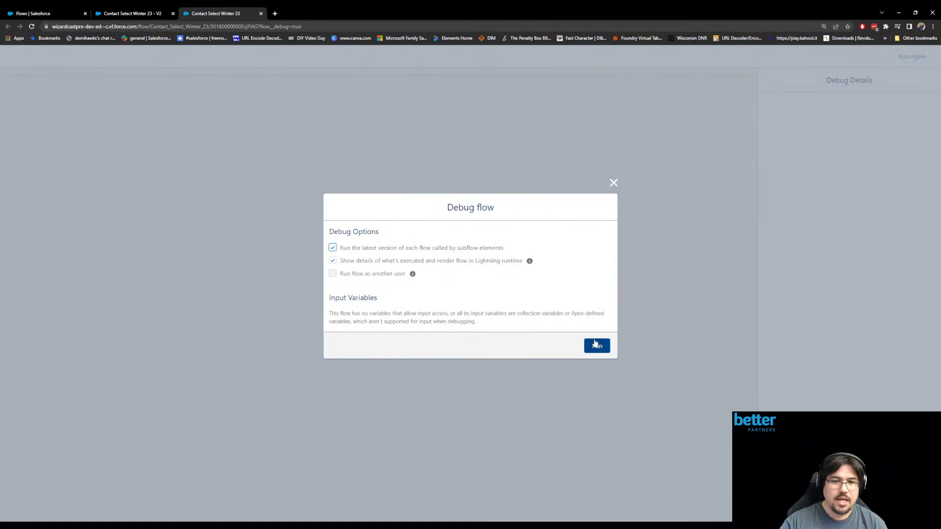
pyautogui.click(598, 345)
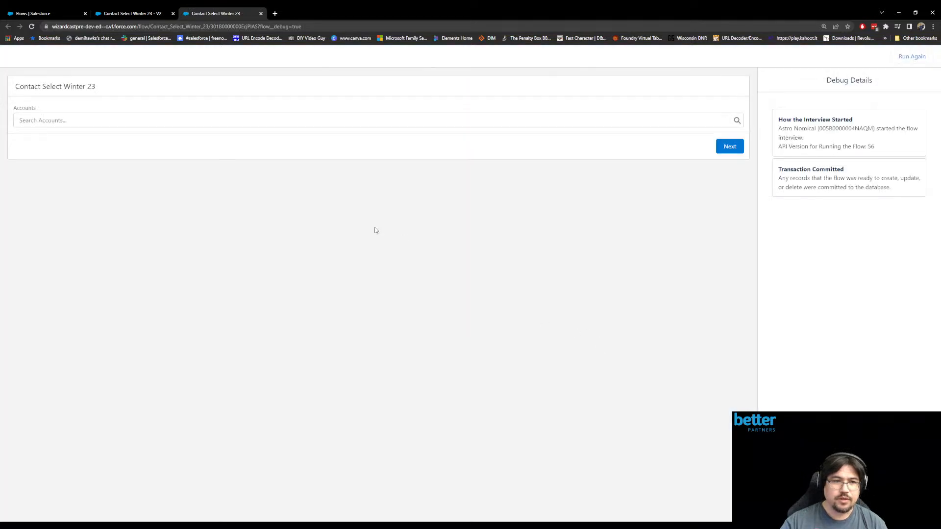
pyautogui.click(168, 118)
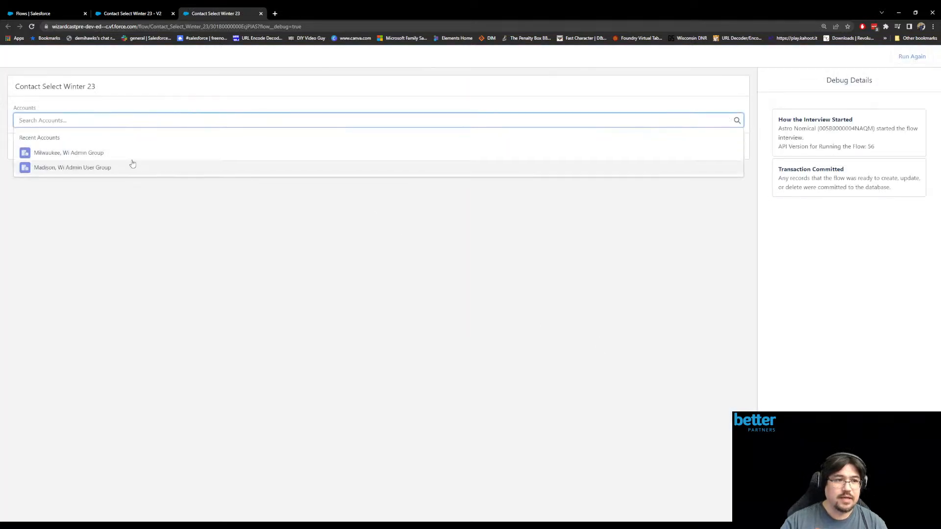
pyautogui.click(117, 153)
pyautogui.click(135, 118)
pyautogui.click(140, 174)
# - Search the accounts for "hotel", add Grand Hotels & Resorts Ltd to the selection and advance to the contact table
pyautogui.click(136, 118)
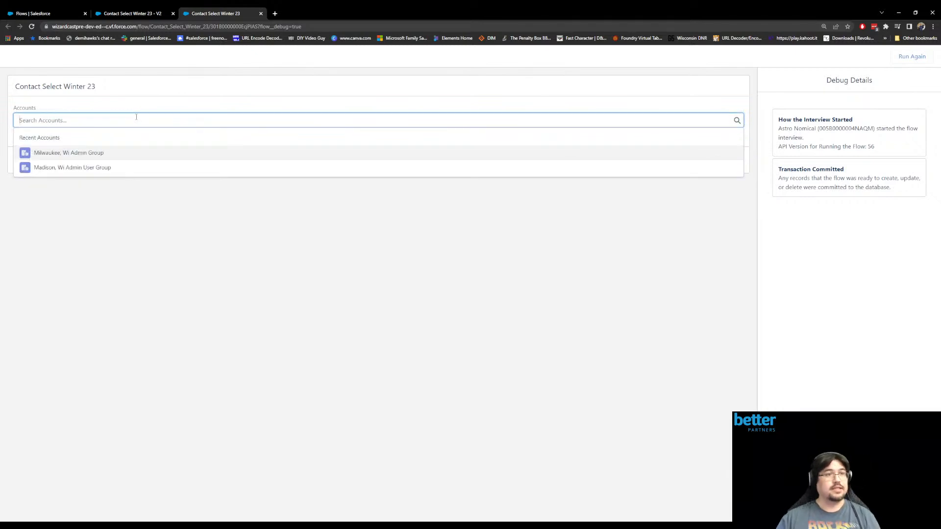
pyautogui.write('hotel')
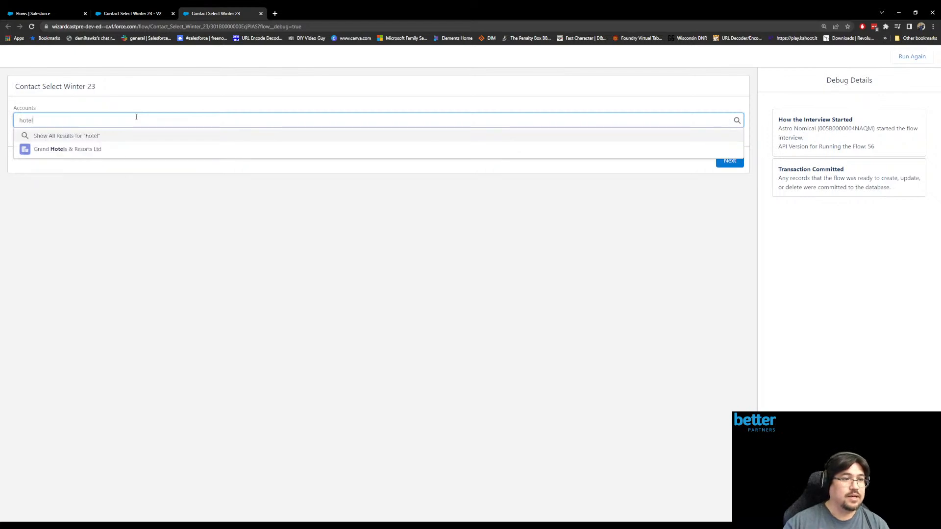
pyautogui.click(92, 149)
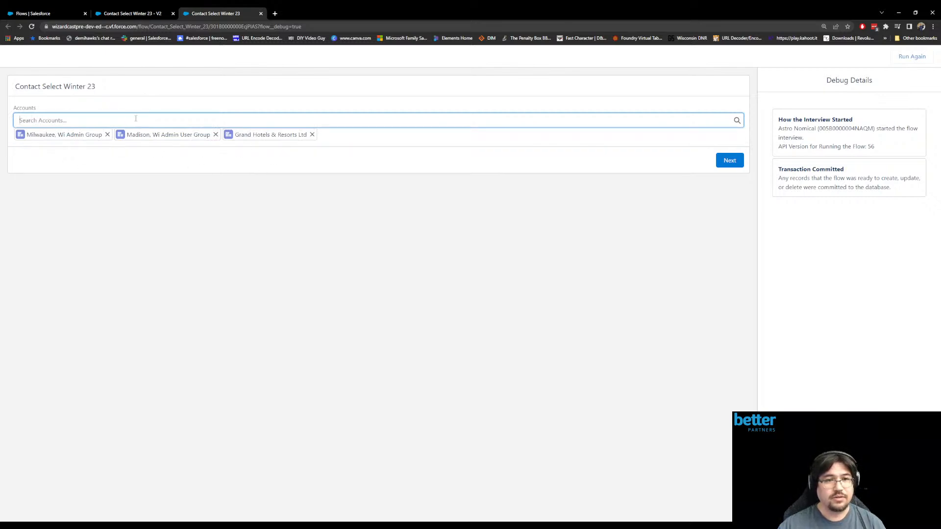
pyautogui.click(730, 160)
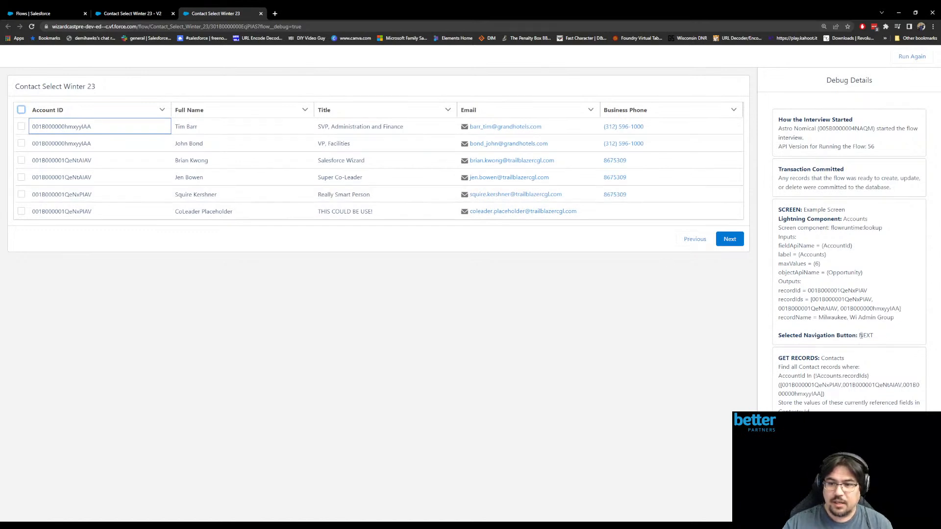
# - Examine how the debug details for the Contacts Get Records element resolve the Accounts.recordIds filter into account IDs
pyautogui.moveTo(778, 358); pyautogui.dragTo(823, 414)
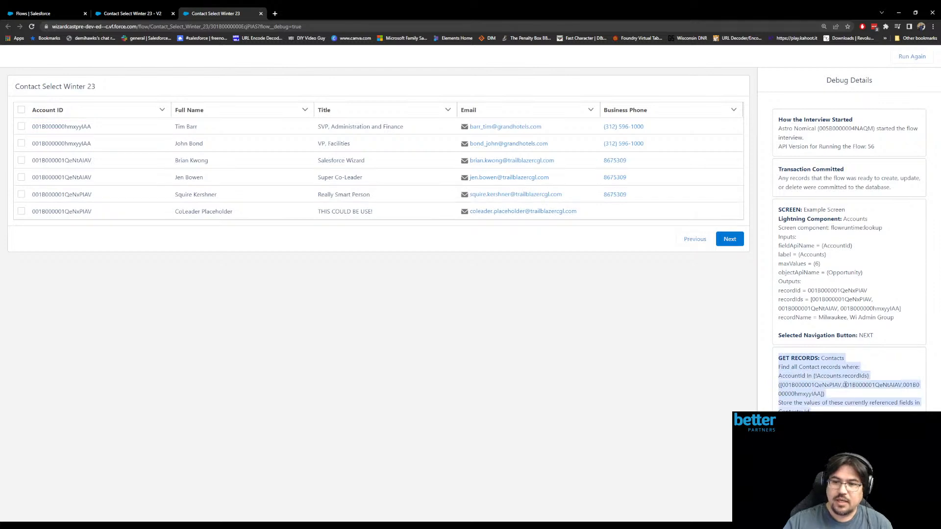
pyautogui.click(806, 384)
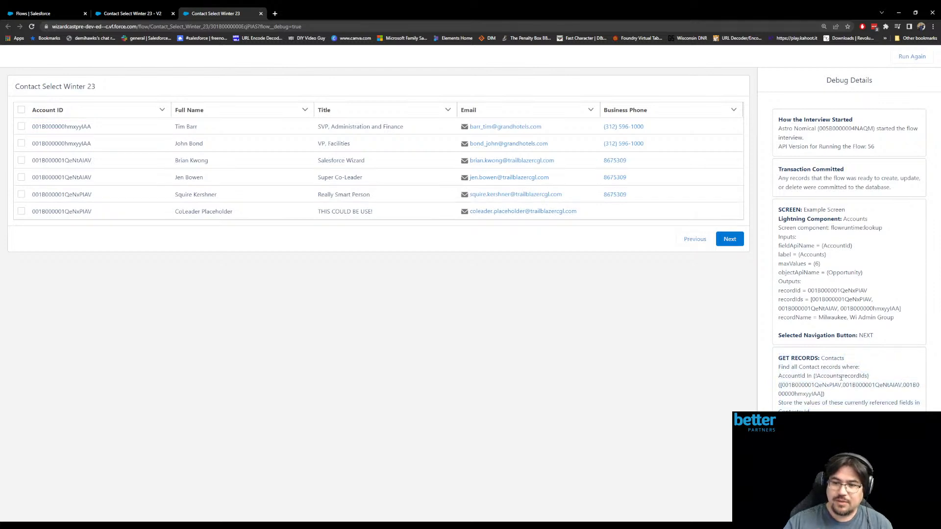
pyautogui.moveTo(814, 376); pyautogui.dragTo(870, 377)
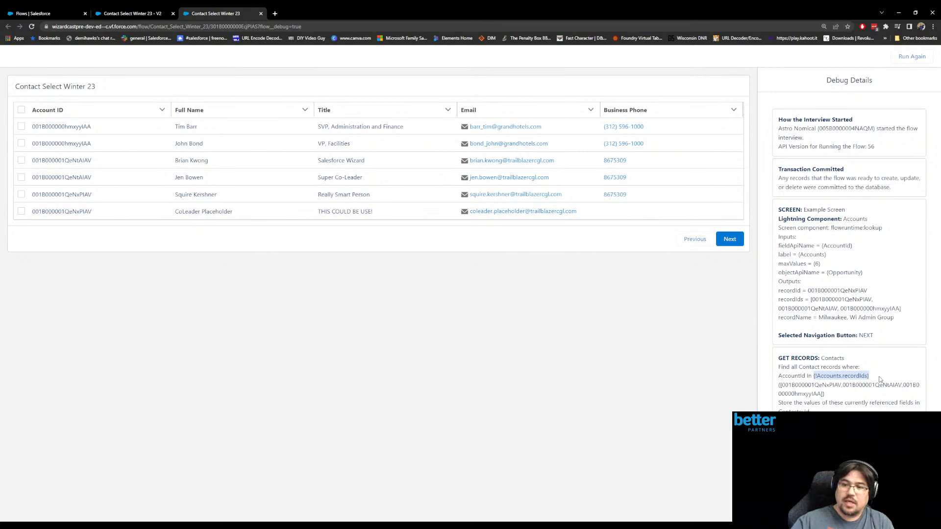
pyautogui.moveTo(779, 385); pyautogui.dragTo(839, 399)
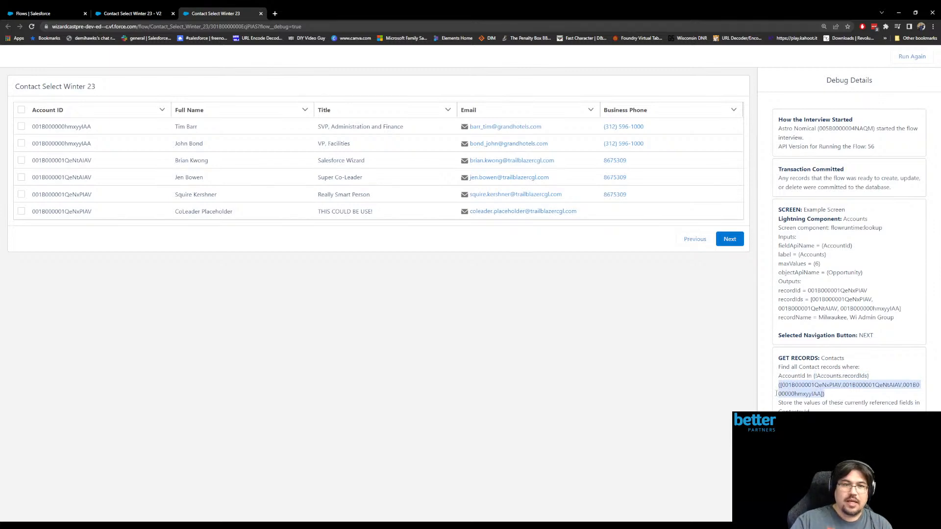
# - Select the first, third and fifth contacts in the contact table, one from each chosen account
pyautogui.click(21, 126)
pyautogui.click(21, 161)
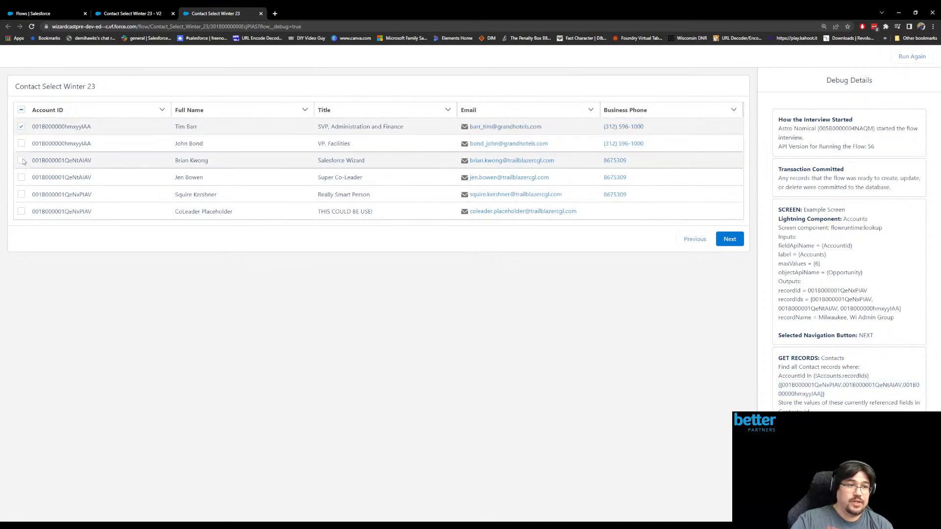
pyautogui.click(21, 194)
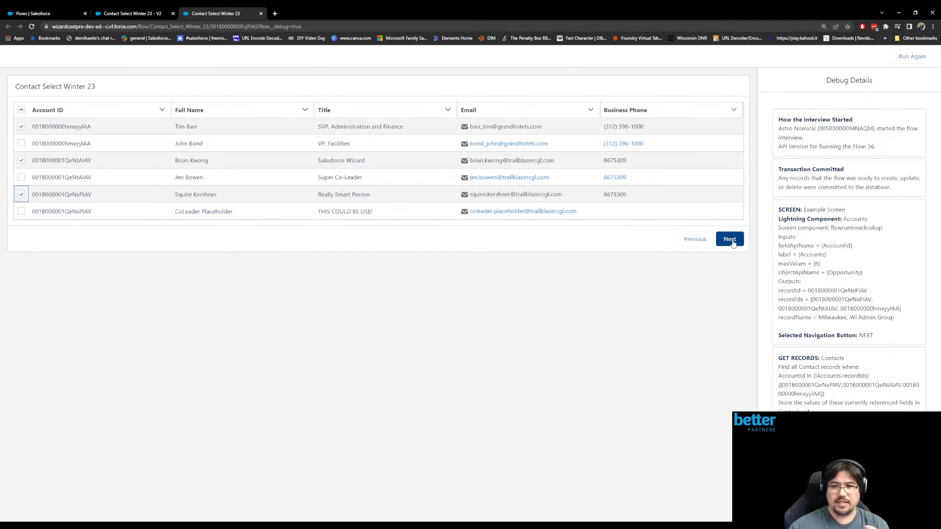
pyautogui.click(711, 154)
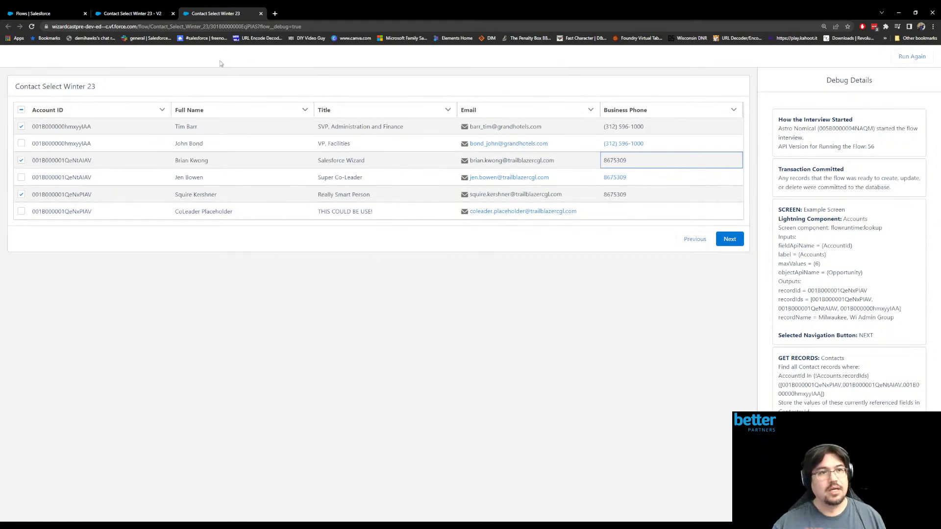
# - Close the debug run and create a new screen flow from the Flows setup page
pyautogui.click(261, 13)
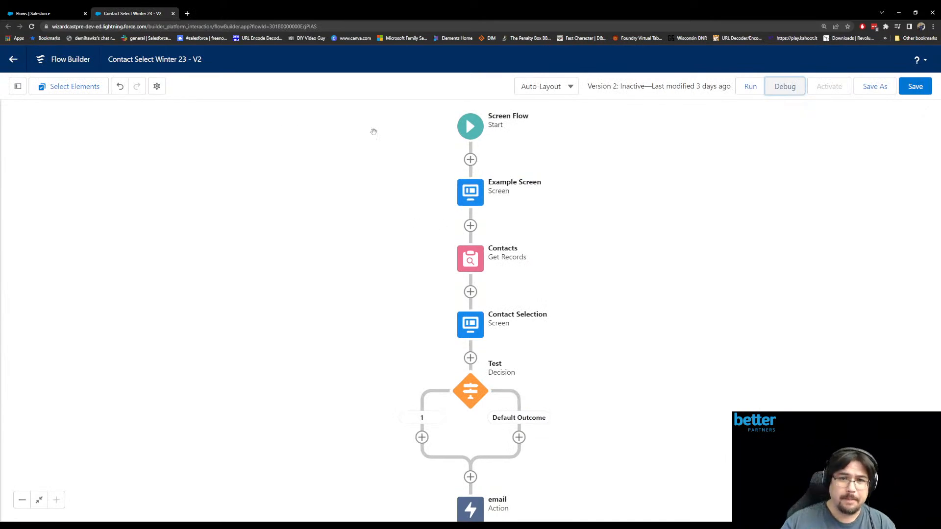
pyautogui.click(44, 13)
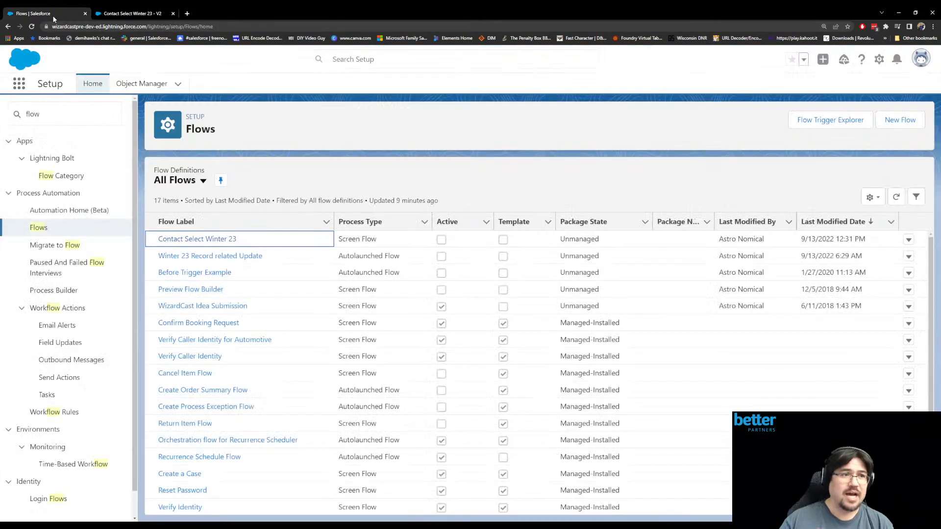
pyautogui.click(886, 123)
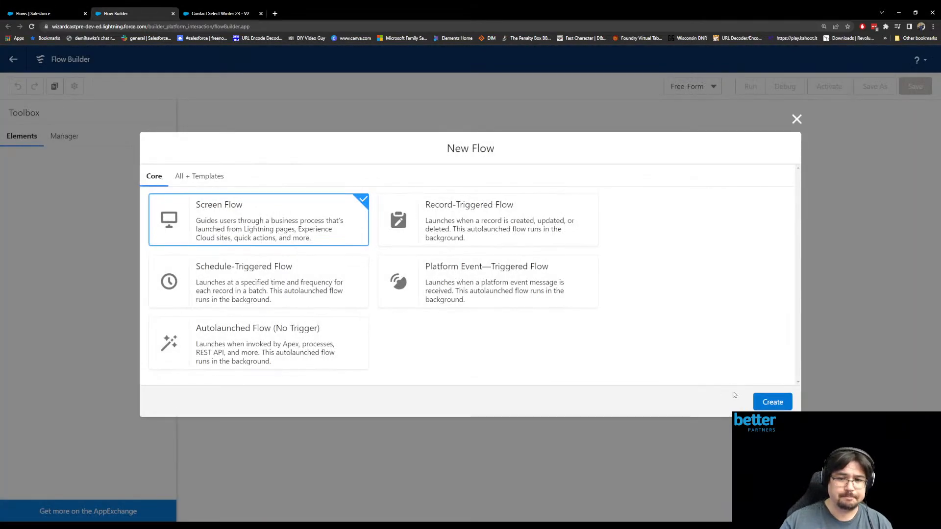
pyautogui.click(772, 403)
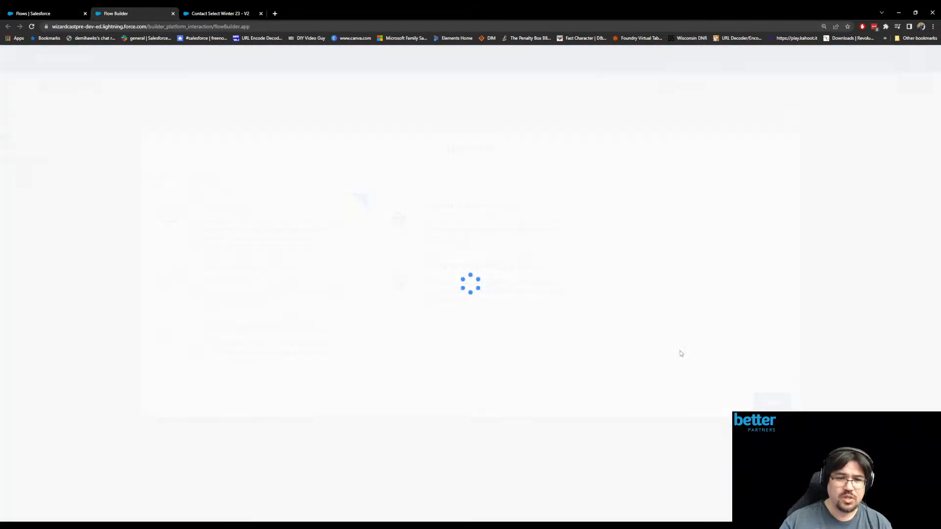
# - Add a Get Records element labelled Accounts after the start of the flow, with Account as its object
pyautogui.click(470, 187)
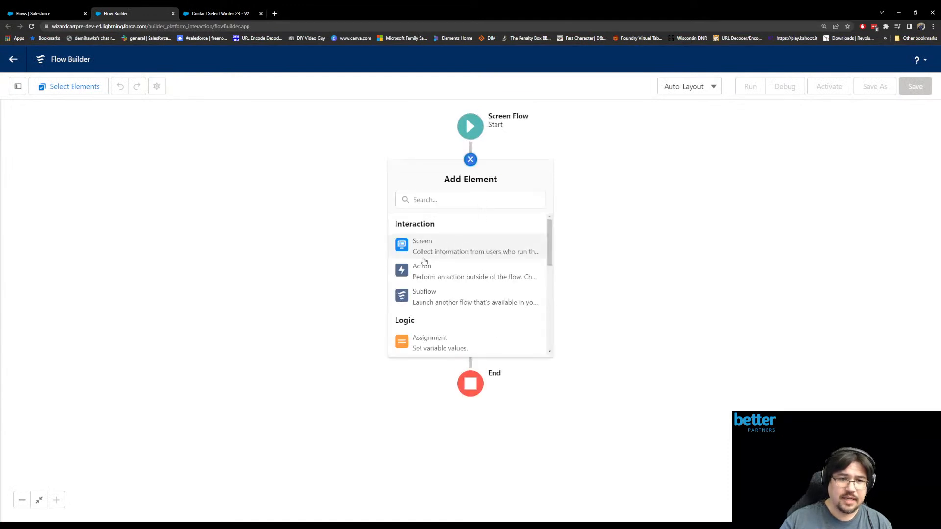
pyautogui.scroll(-5, 441, 304)
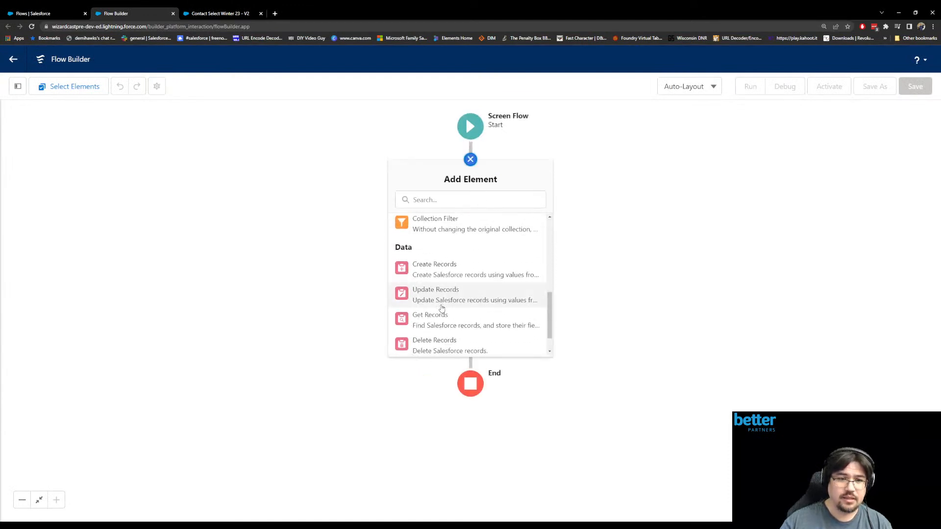
pyautogui.click(437, 327)
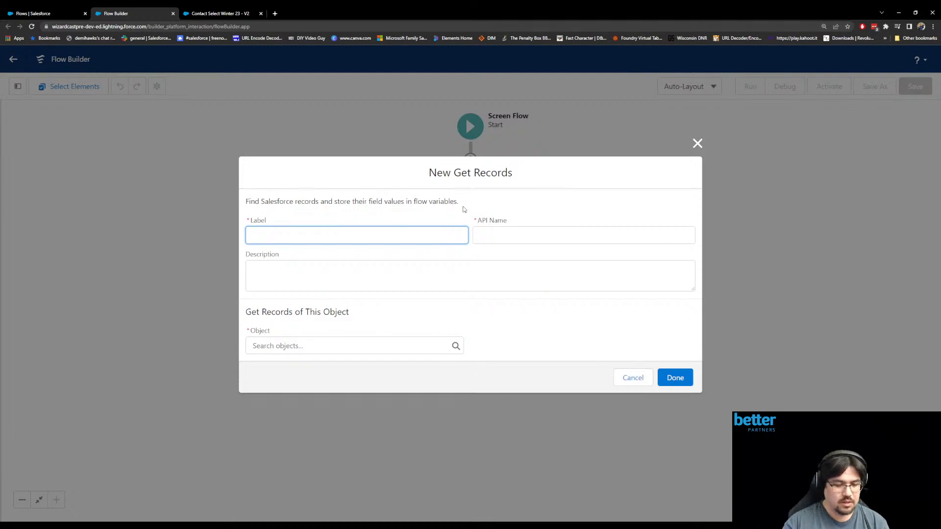
pyautogui.write('Accounts')
pyautogui.press('Tab')
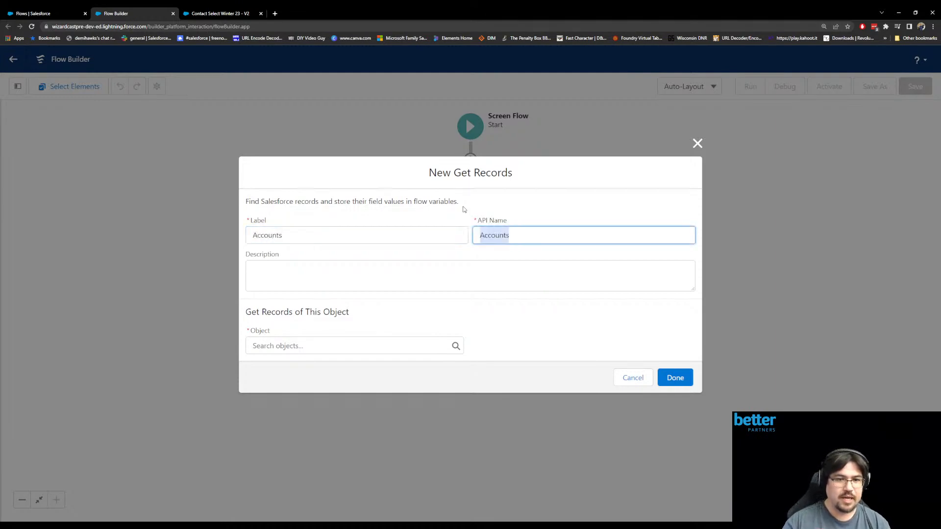
pyautogui.click(373, 346)
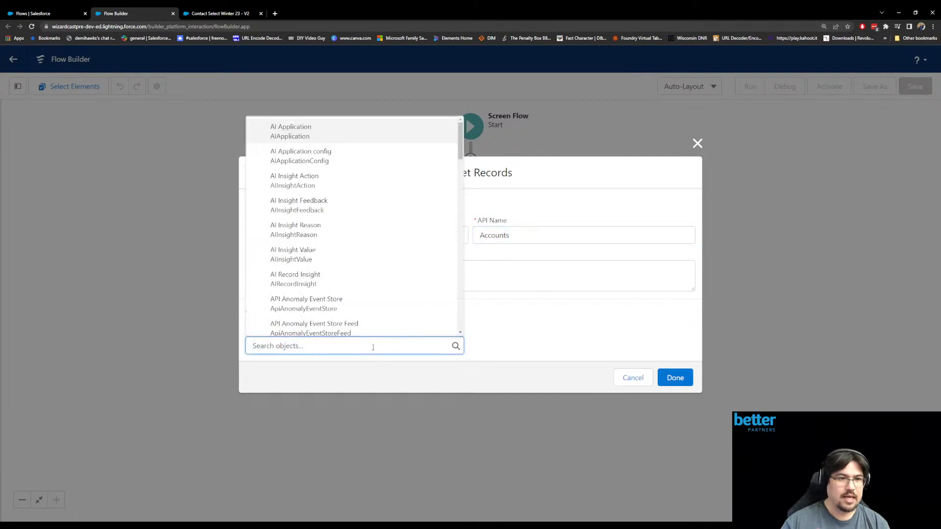
pyautogui.write('account')
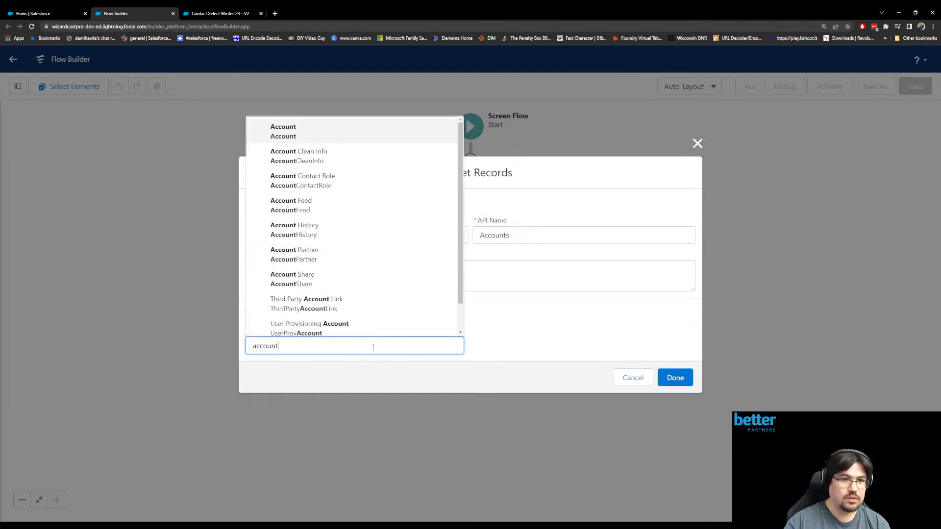
pyautogui.click(343, 132)
# - Enter "Testing getting account to grab all contacts" as the description of the Accounts element
pyautogui.scroll(-2, 395, 292)
pyautogui.scroll(2, 395, 292)
pyautogui.click(280, 182)
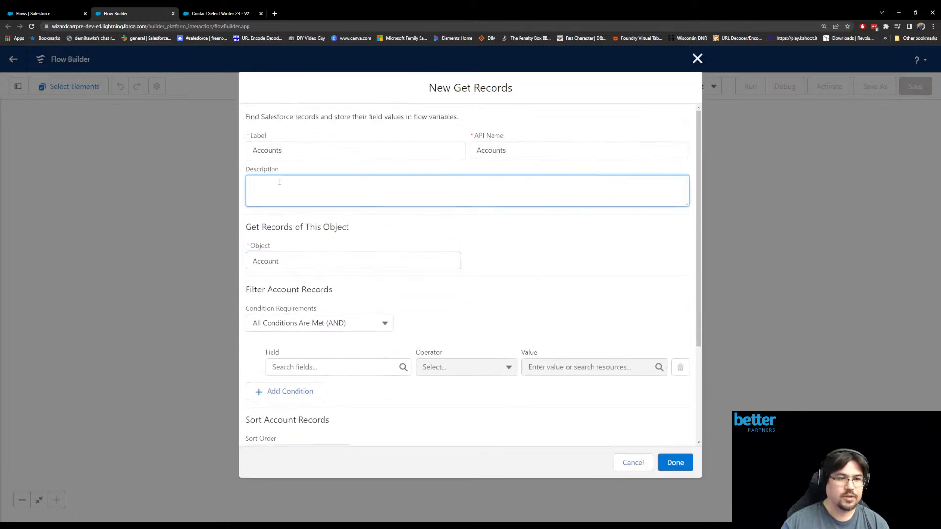
pyautogui.write('Testing gtetet')
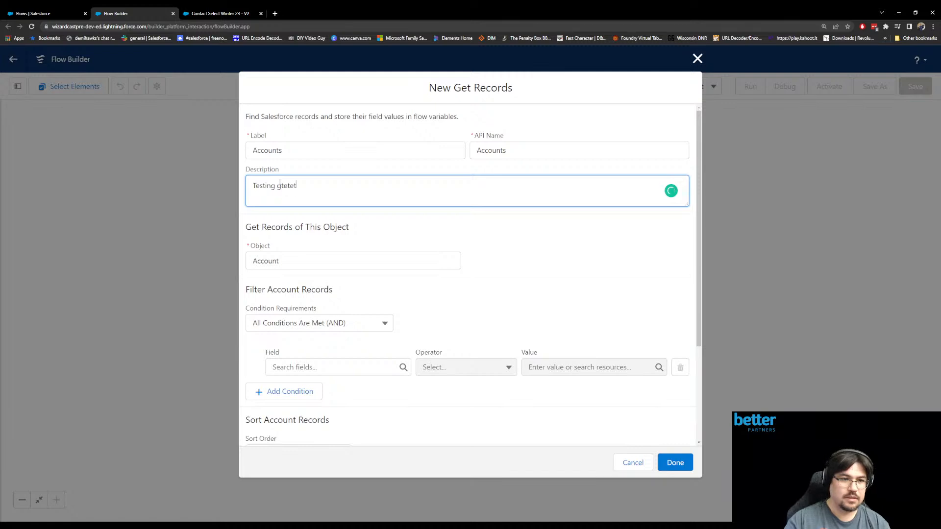
pyautogui.press('BackSpace')
pyautogui.press('BackSpace')
pyautogui.press('BackSpace')
pyautogui.press('BackSpace')
pyautogui.press('BackSpace')
pyautogui.write('etting accoun')
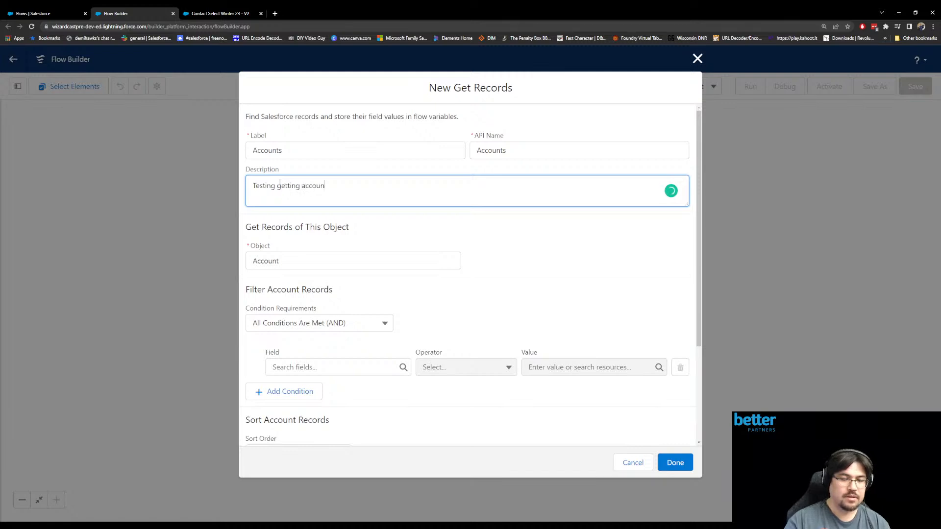
pyautogui.write('t to grab all contacts')
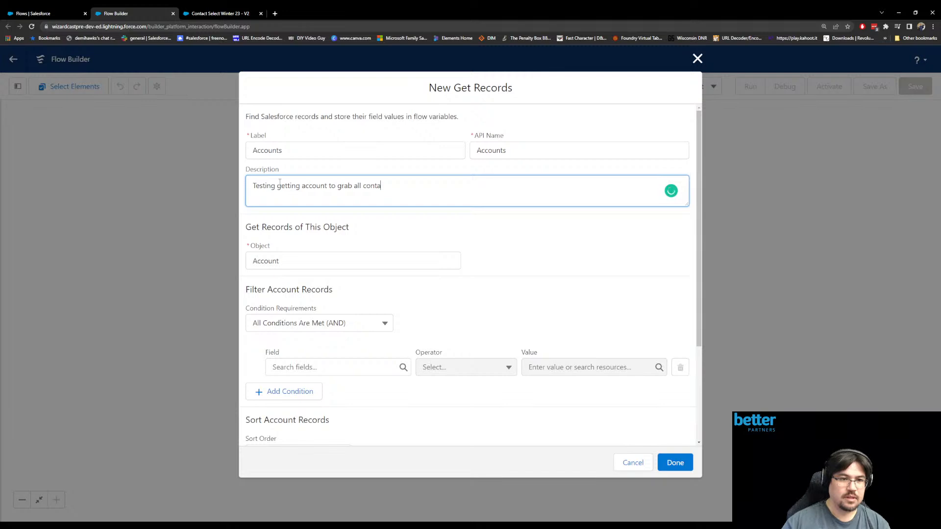
# - Filter the account records with the condition Name Contains User
pyautogui.click(304, 367)
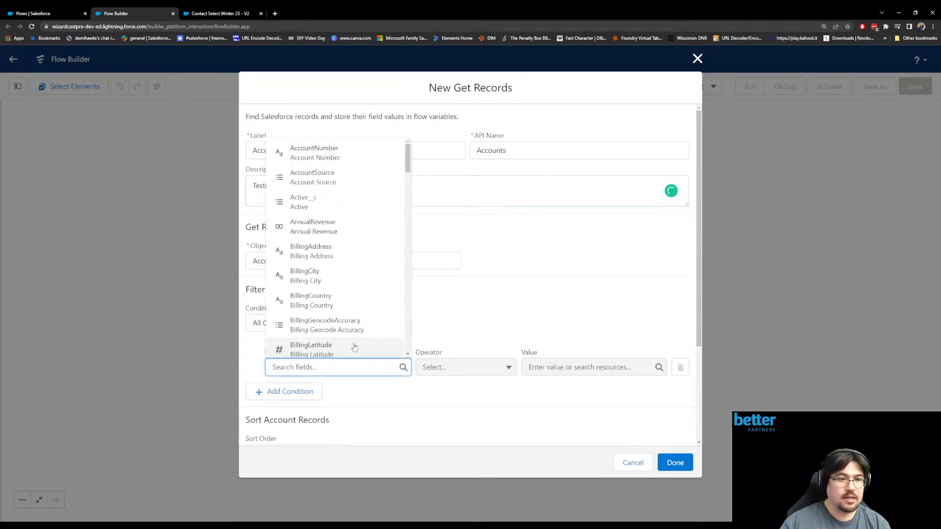
pyautogui.scroll(-1, 350, 320)
pyautogui.scroll(-3, 351, 319)
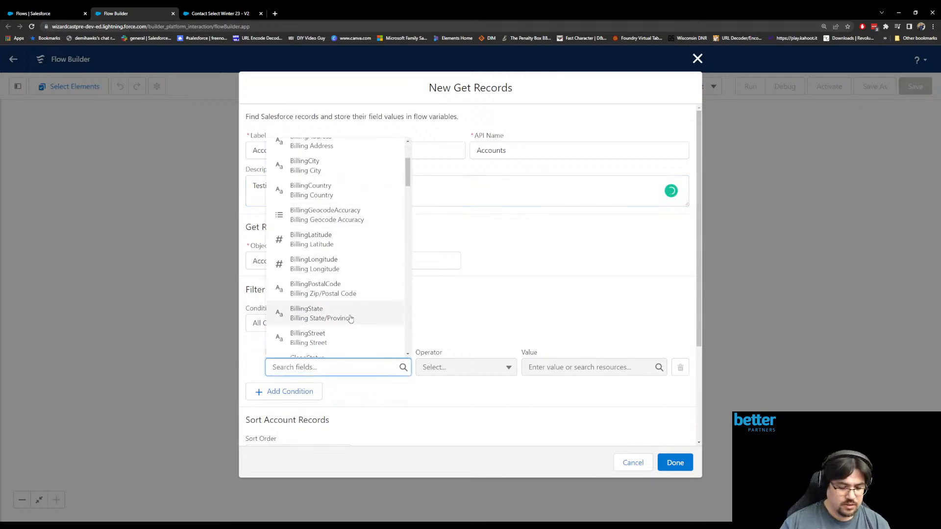
pyautogui.write('nam')
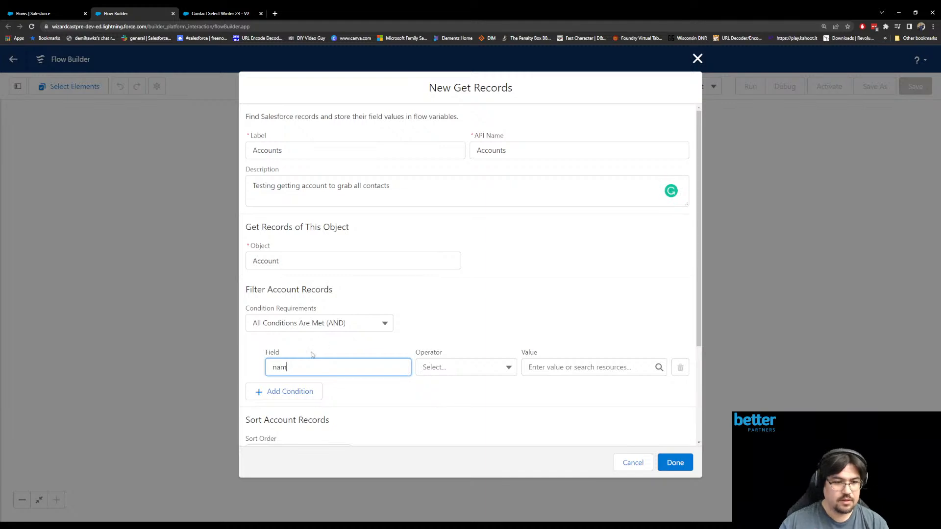
pyautogui.write('ne')
pyautogui.click(312, 387)
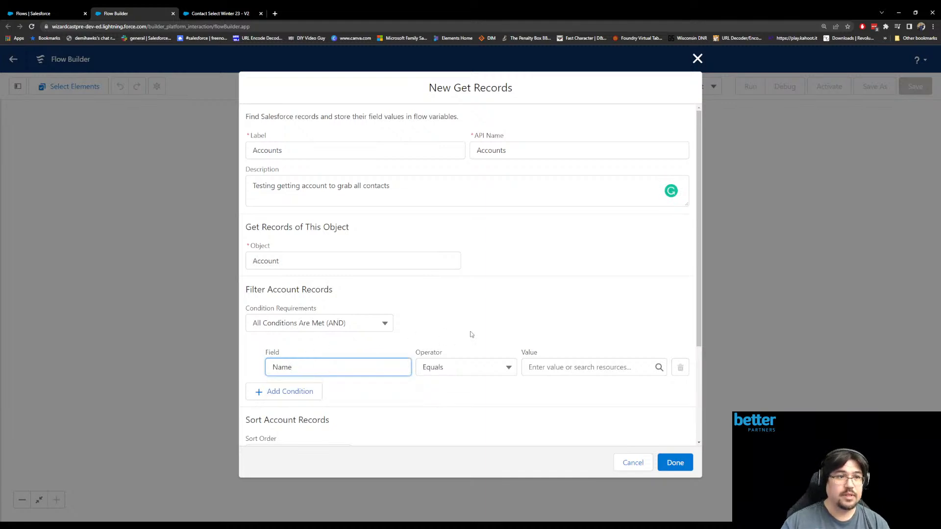
pyautogui.click(534, 368)
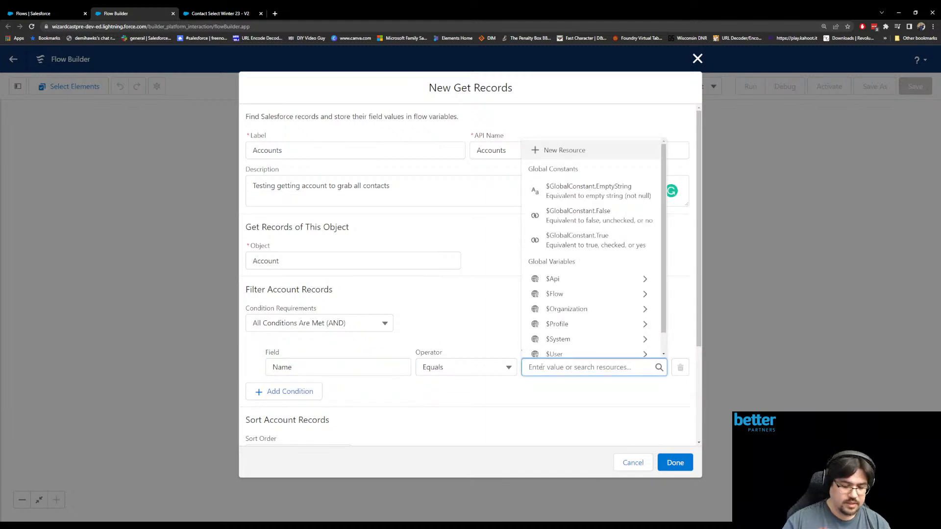
pyautogui.write('User')
pyautogui.click(463, 368)
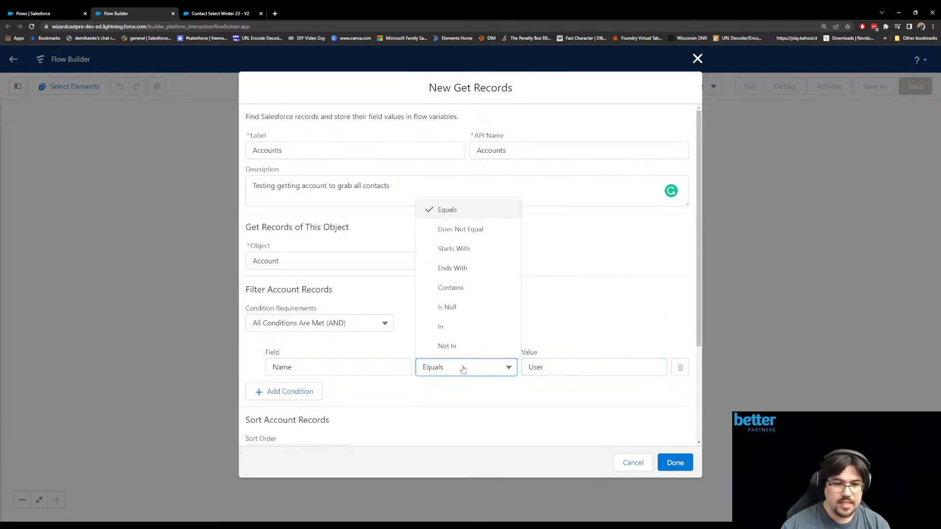
pyautogui.click(465, 287)
# - Set the Accounts element to store all records and confirm it
pyautogui.scroll(-2, 482, 328)
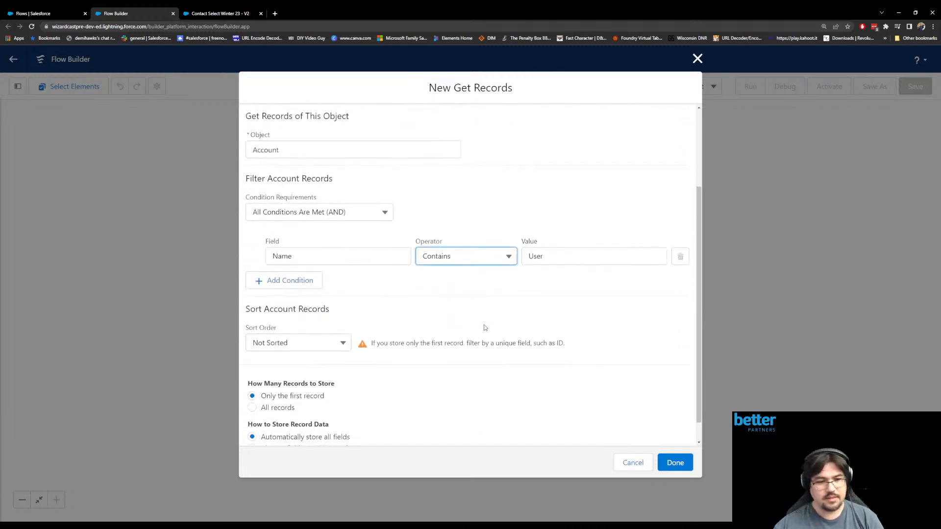
pyautogui.scroll(-1, 485, 327)
pyautogui.click(277, 385)
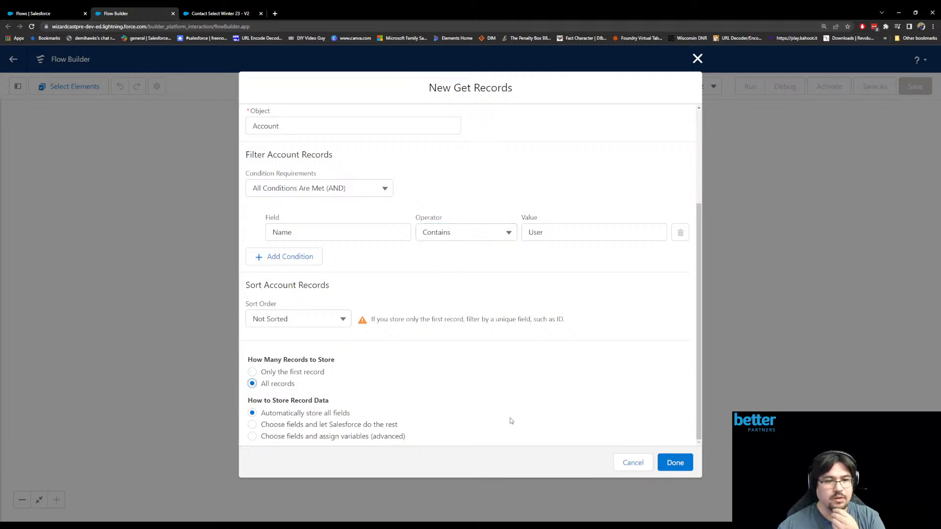
pyautogui.click(675, 463)
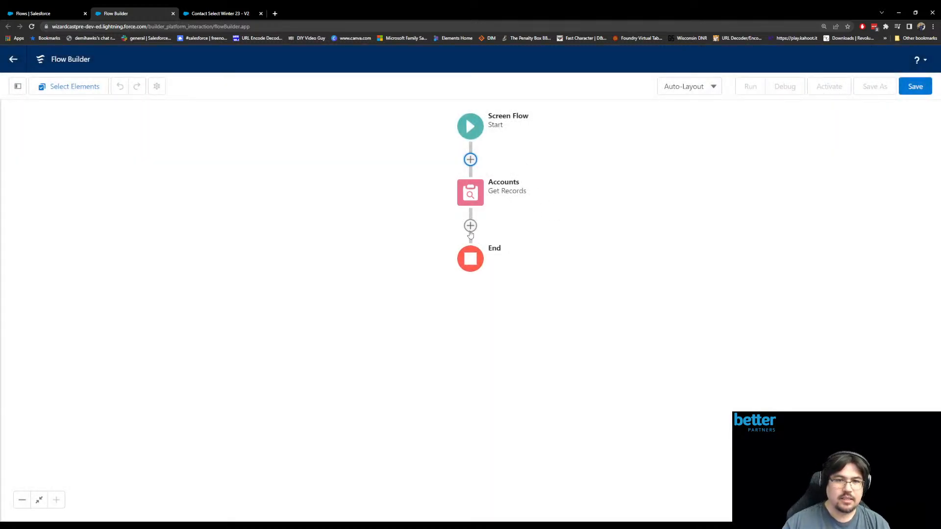
# - Add a second Get Records element labelled Contacts directly after the Accounts element
pyautogui.click(471, 226)
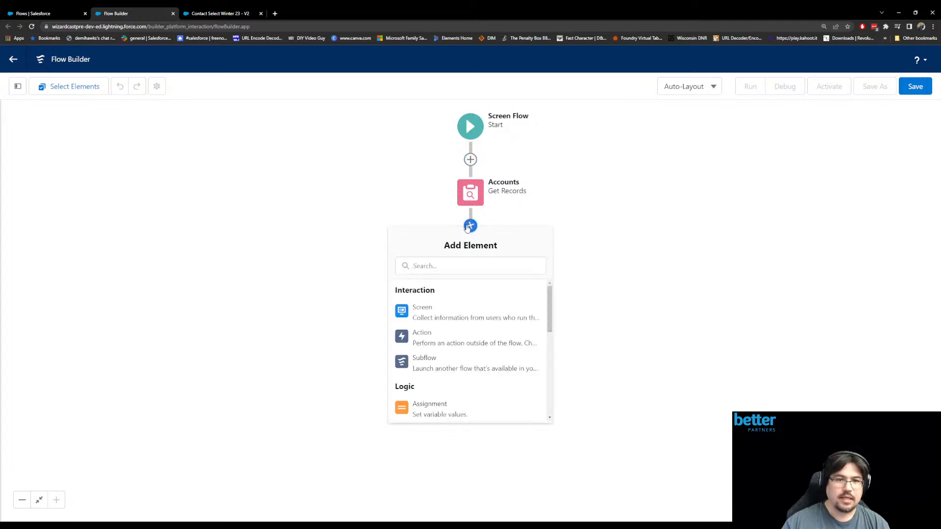
pyautogui.scroll(-3, 450, 363)
pyautogui.scroll(-3, 450, 363)
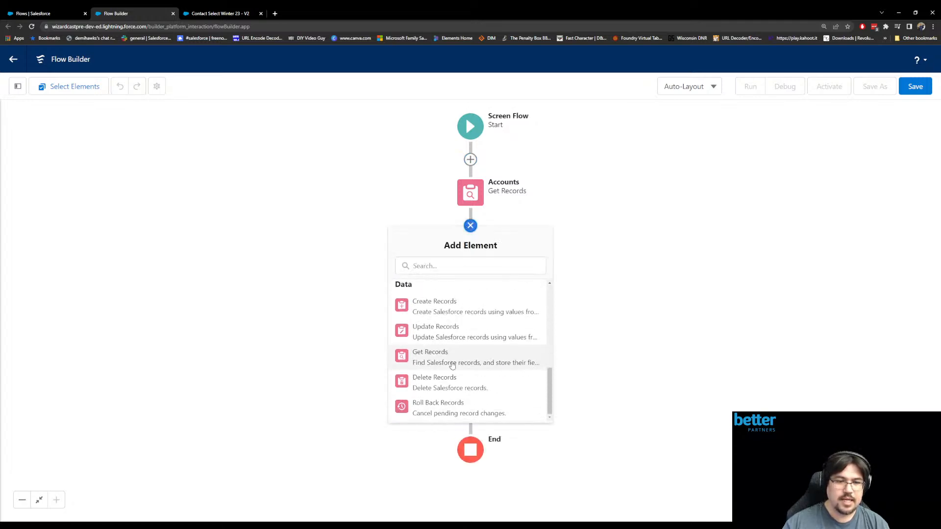
pyautogui.click(456, 362)
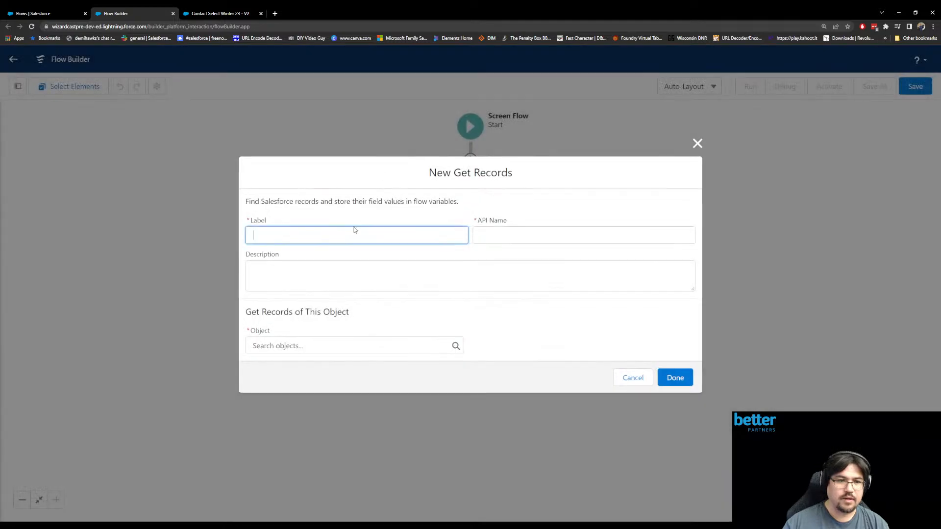
pyautogui.write('Contacts')
pyautogui.press('Tab')
pyautogui.press('Tab')
# - Enter "All Contacts on found accounts" as the description of the Contacts element
pyautogui.write('All Contacts')
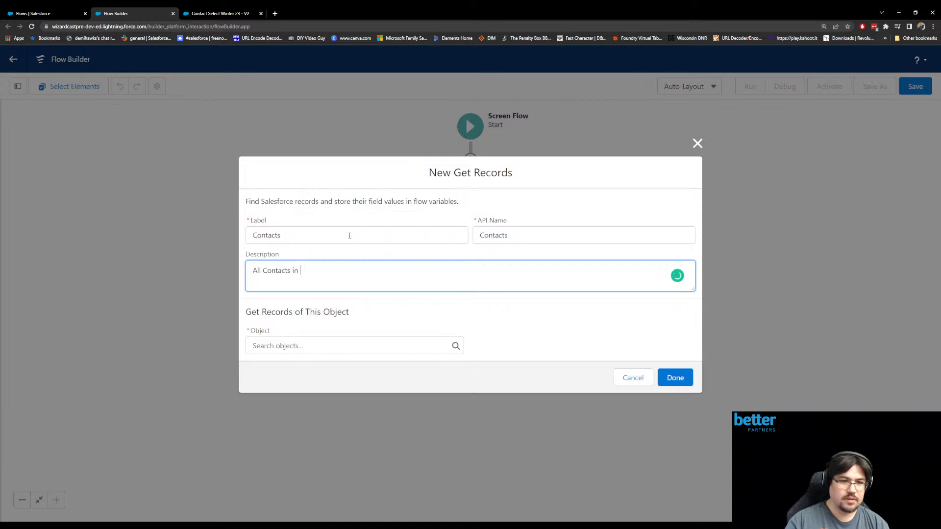
pyautogui.press('BackSpace')
pyautogui.press('BackSpace')
pyautogui.press('BackSpace')
pyautogui.write('s on found accounts')
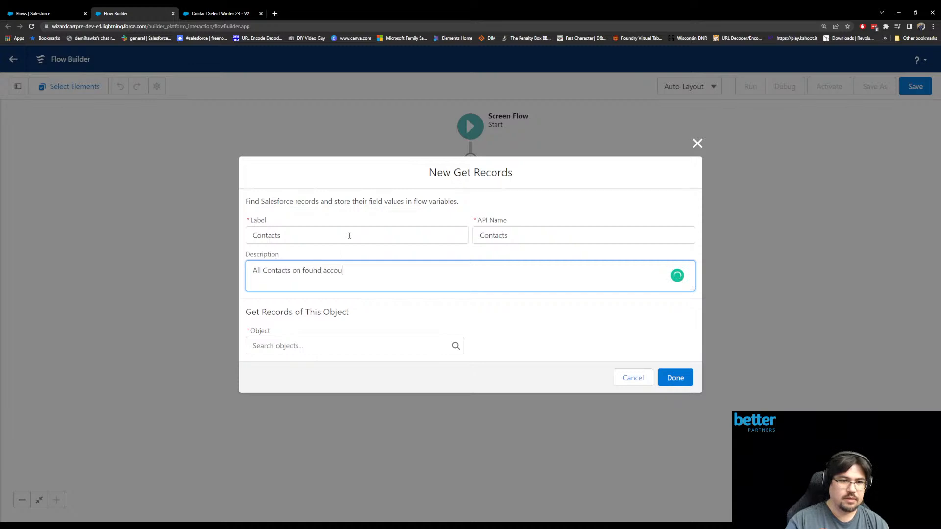
# - Set the Contacts element to get records of the Contact object
pyautogui.click(336, 347)
pyautogui.write('Contacts')
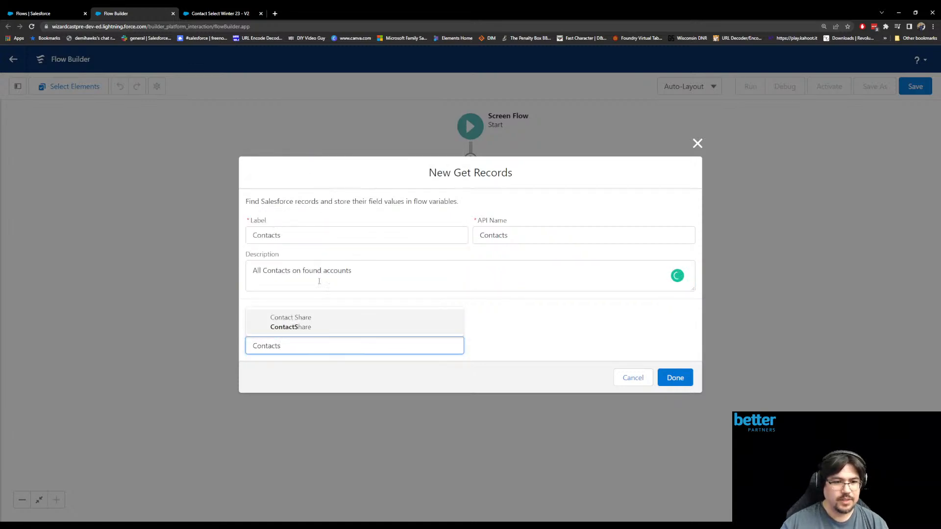
pyautogui.press('BackSpace')
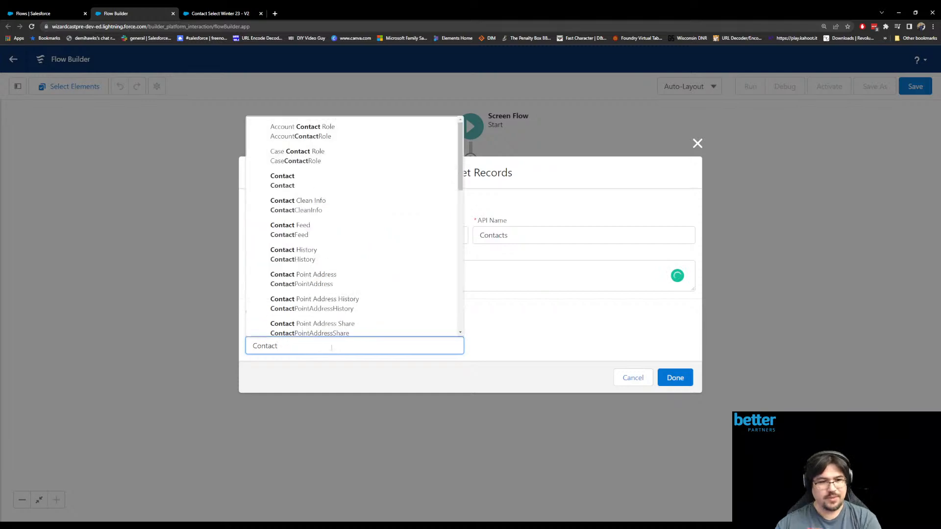
pyautogui.click(306, 189)
# - Filter the contact records on the AccountId field with the In operator
pyautogui.click(372, 367)
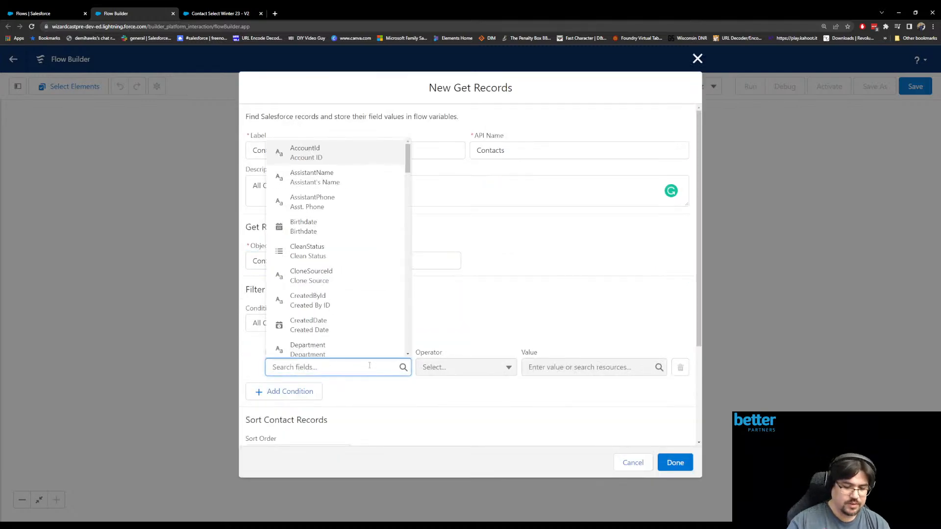
pyautogui.write('account')
pyautogui.click(357, 343)
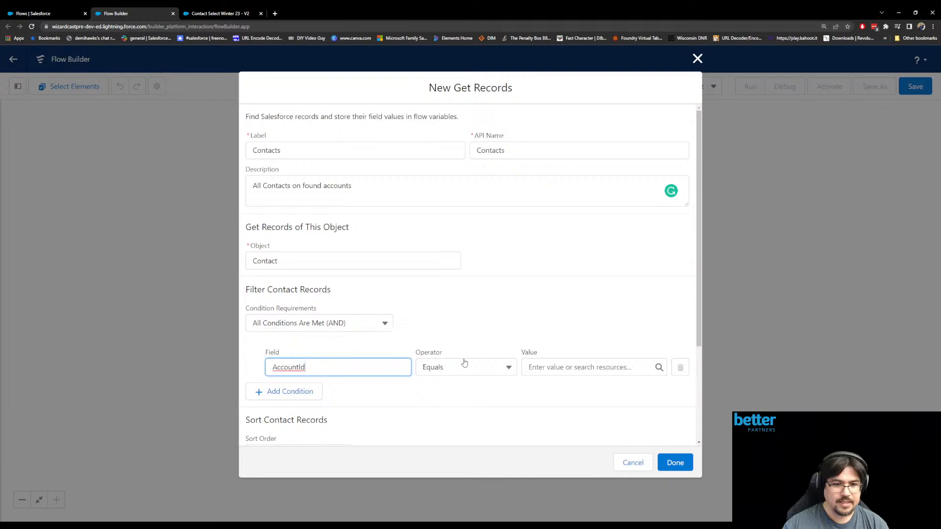
pyautogui.click(465, 367)
pyautogui.click(447, 326)
# - Create a new Text variable resource with the API name AccountIds as the value of the AccountId condition
pyautogui.click(556, 367)
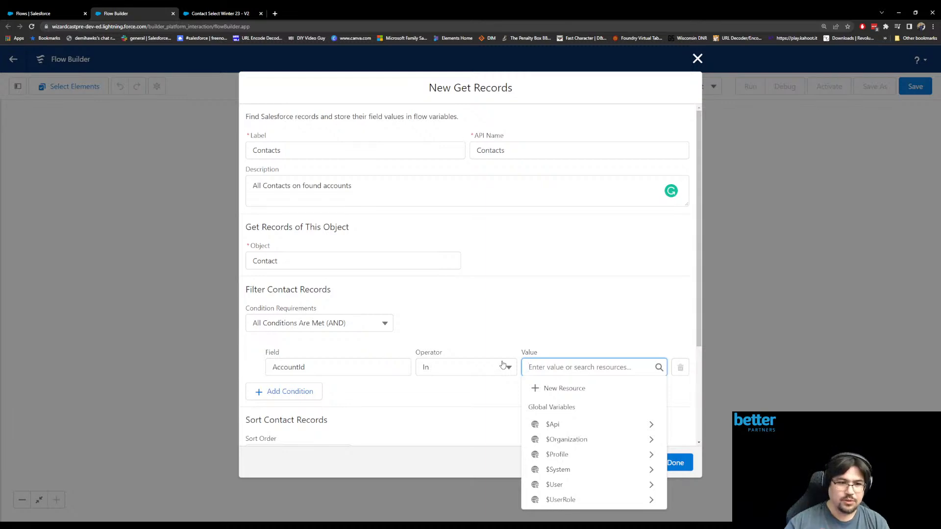
pyautogui.click(560, 395)
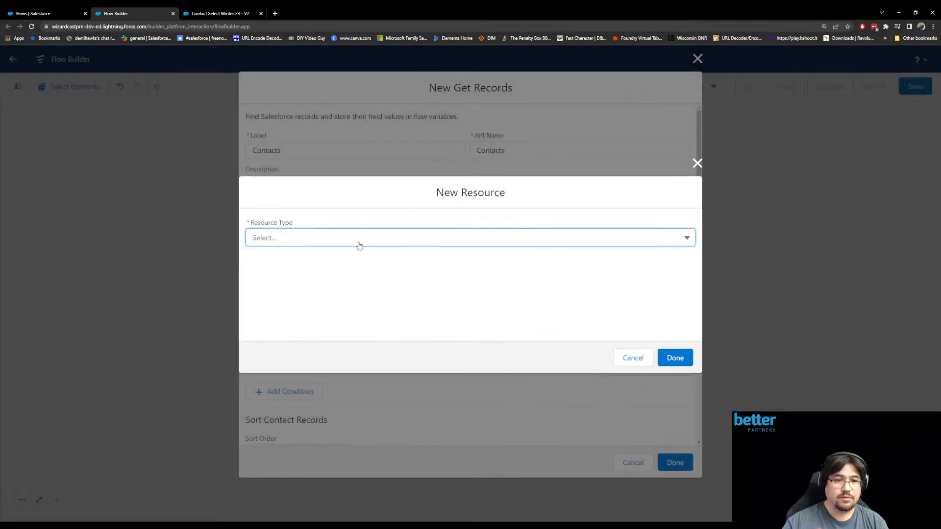
pyautogui.click(360, 243)
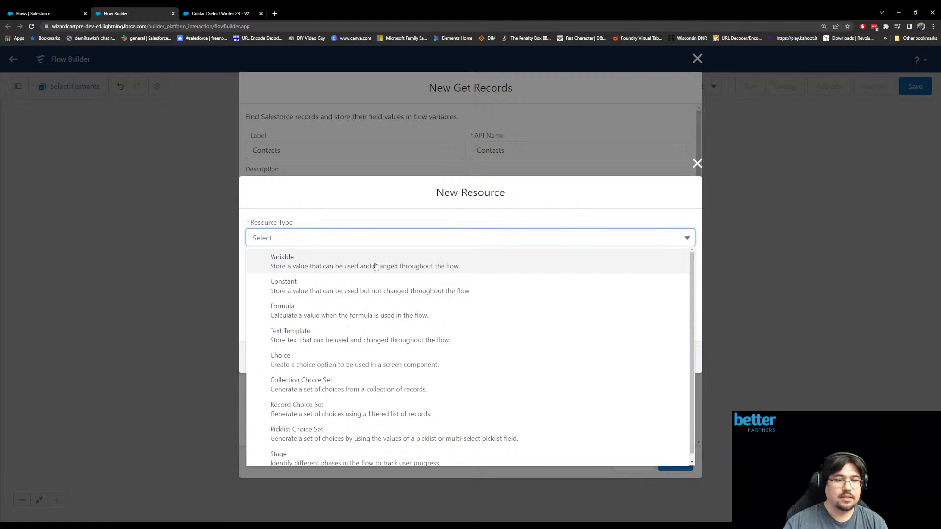
pyautogui.click(375, 263)
pyautogui.click(313, 260)
pyautogui.click(333, 344)
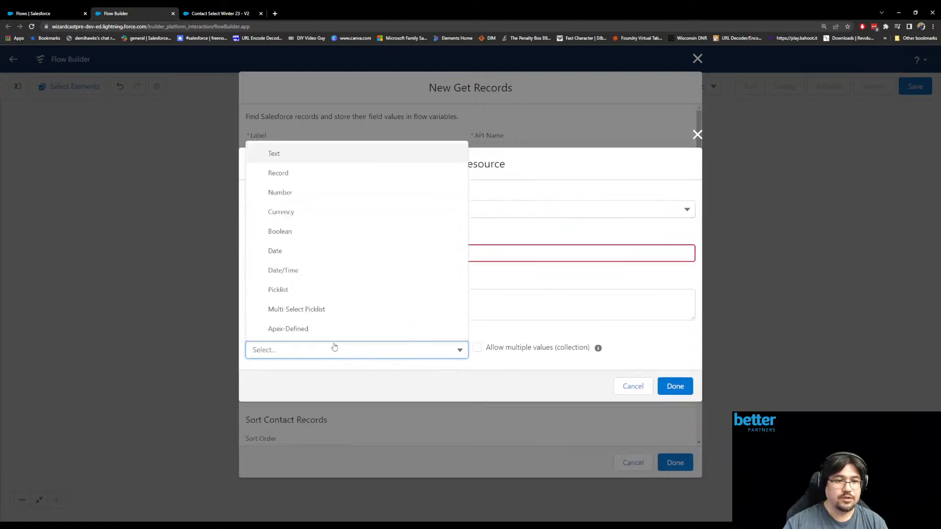
pyautogui.click(295, 161)
pyautogui.click(295, 222)
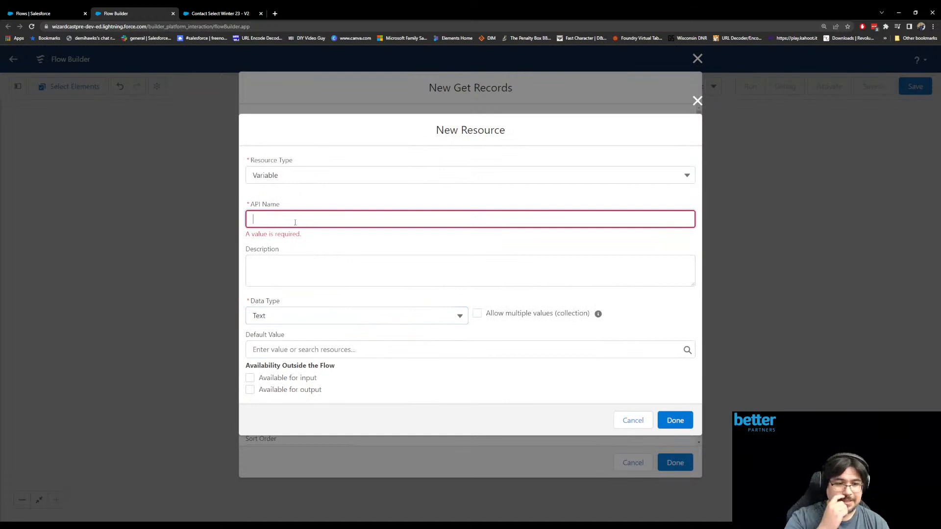
pyautogui.write('Account')
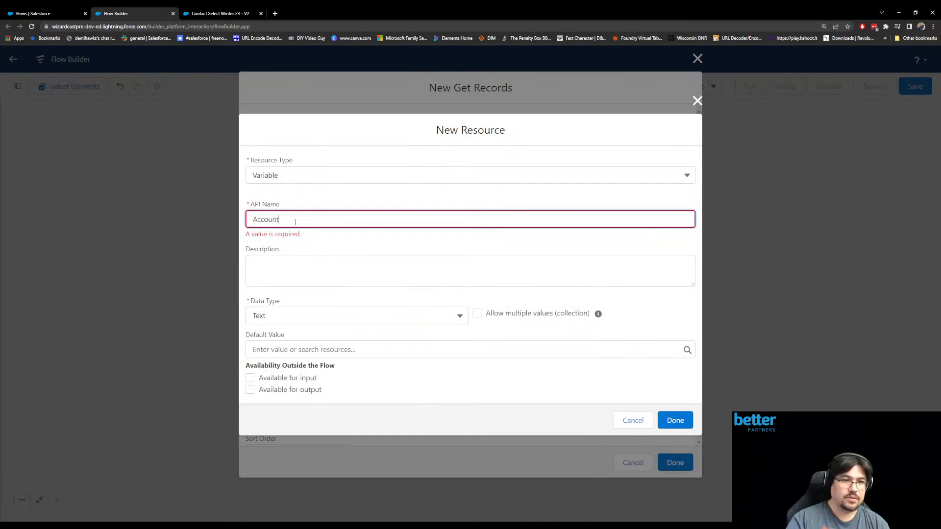
pyautogui.write('Ids')
# - Describe the variable as "Resource for storing all AccountIds" and make it a collection allowing multiple values, confirming the resource
pyautogui.click(290, 278)
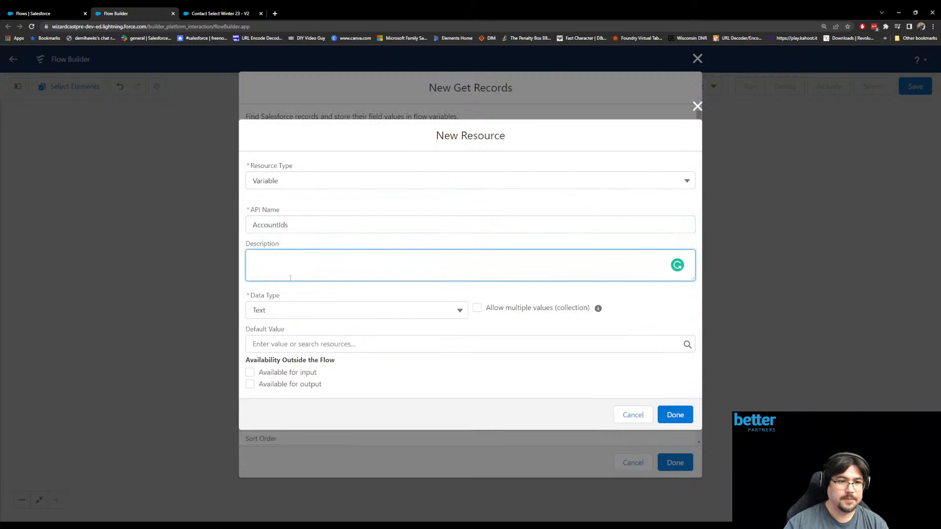
pyautogui.write('L')
pyautogui.press('BackSpace')
pyautogui.write('Resour')
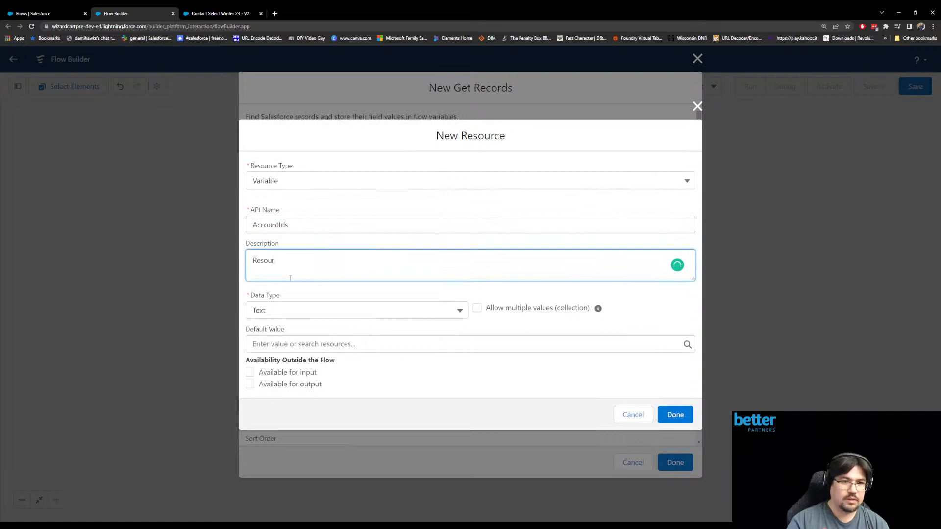
pyautogui.write('ce for star')
pyautogui.write('ing all AccountIds')
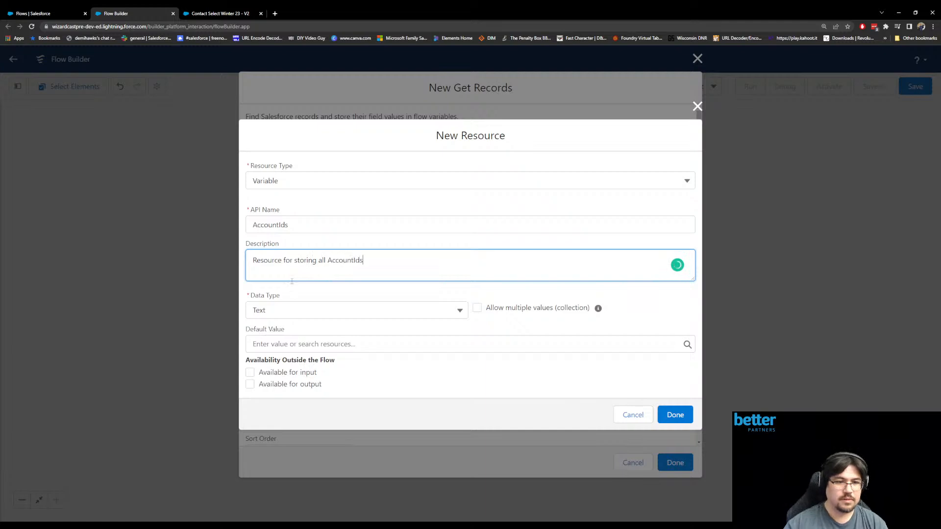
pyautogui.click(376, 406)
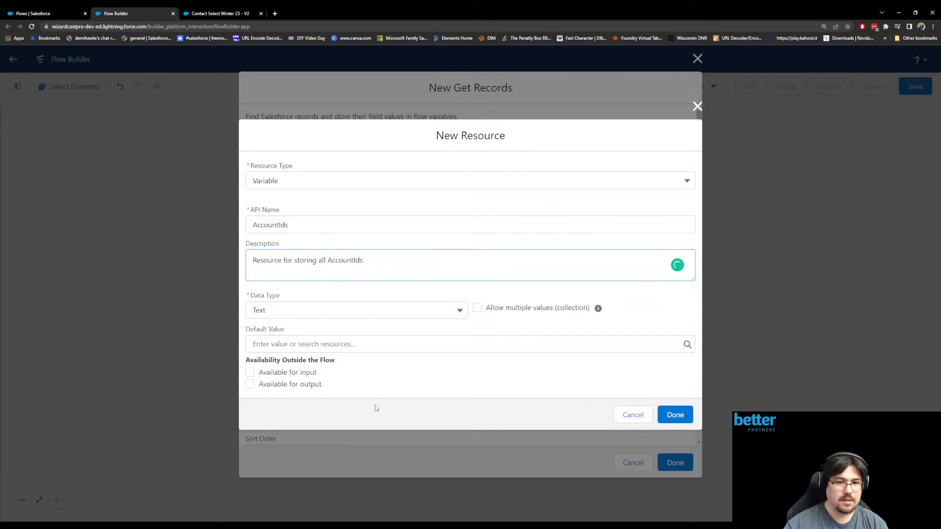
pyautogui.click(478, 308)
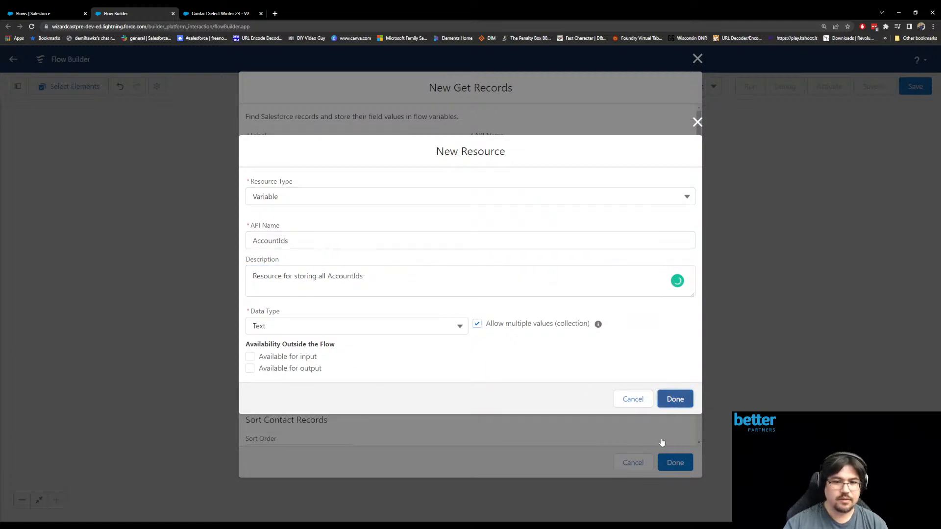
pyautogui.click(673, 420)
# - Set the Contacts element to store all records and confirm it
pyautogui.scroll(-3, 451, 380)
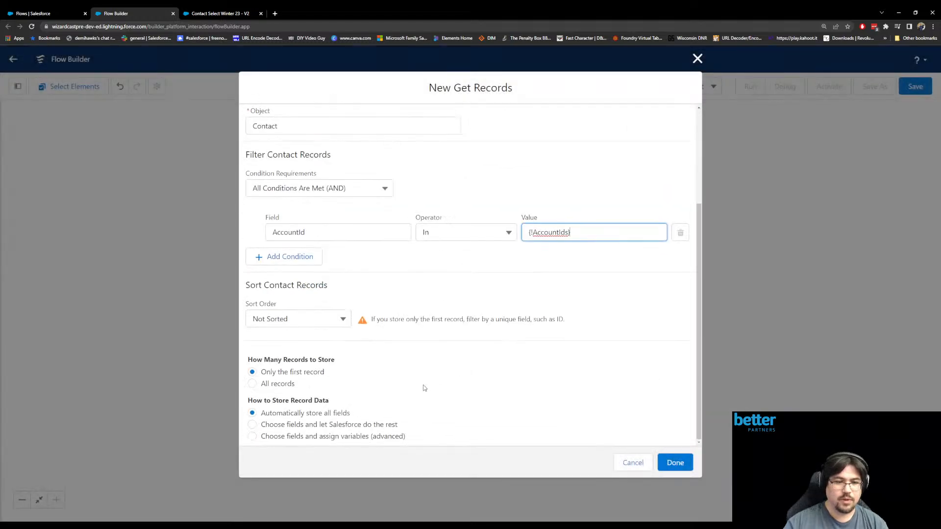
pyautogui.click(267, 385)
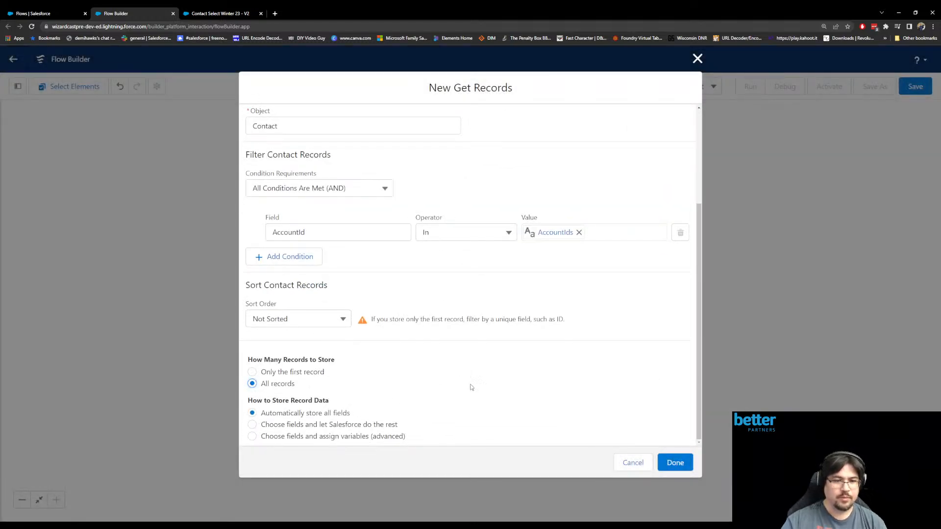
pyautogui.click(675, 463)
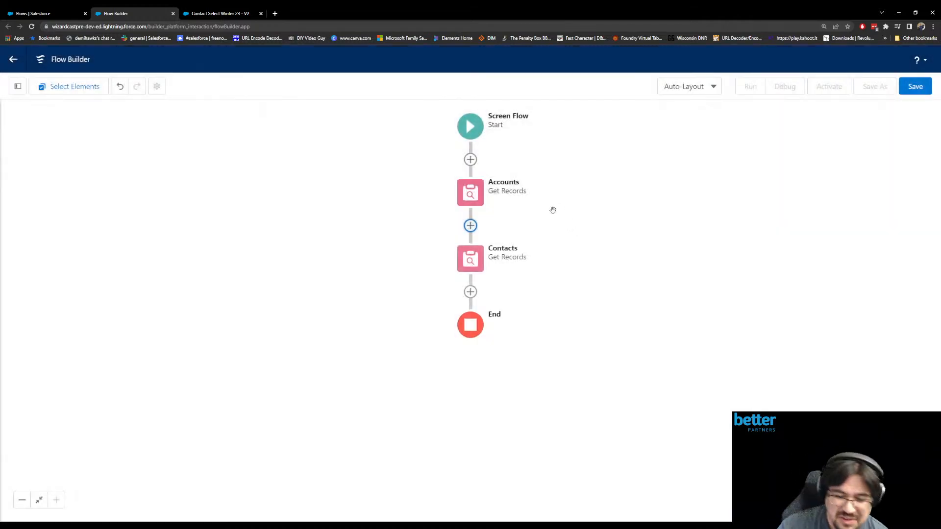
# - Add a Loop element labelled LoopAccount between the Accounts and Contacts elements
pyautogui.click(469, 225)
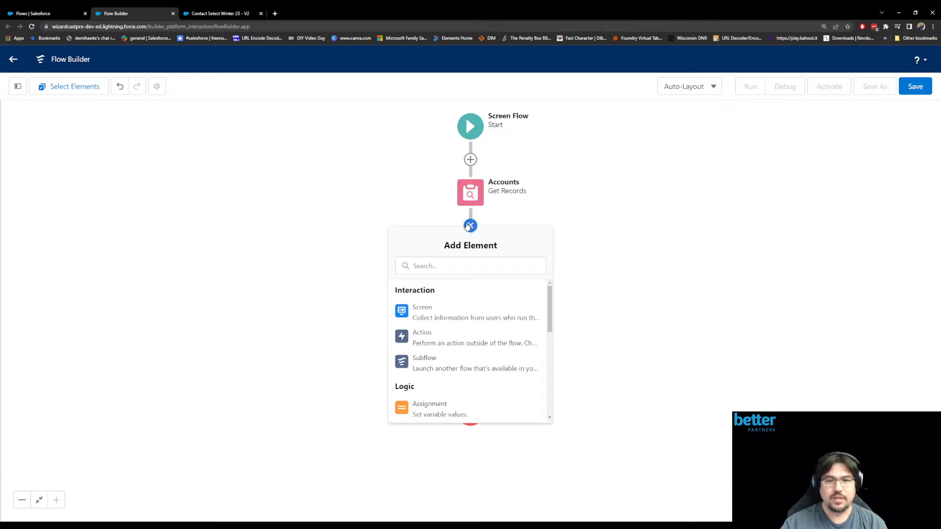
pyautogui.scroll(-1, 475, 338)
pyautogui.scroll(-1, 476, 338)
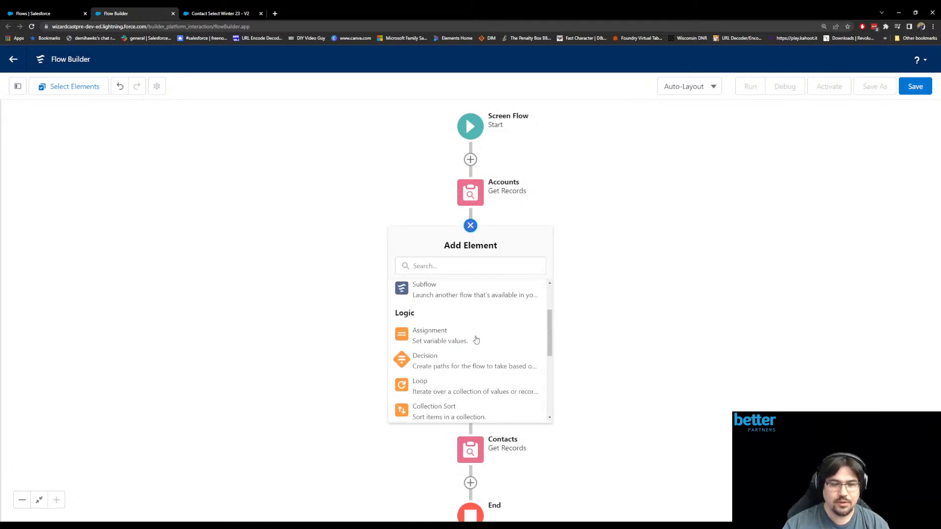
pyautogui.click(439, 380)
pyautogui.click(406, 171)
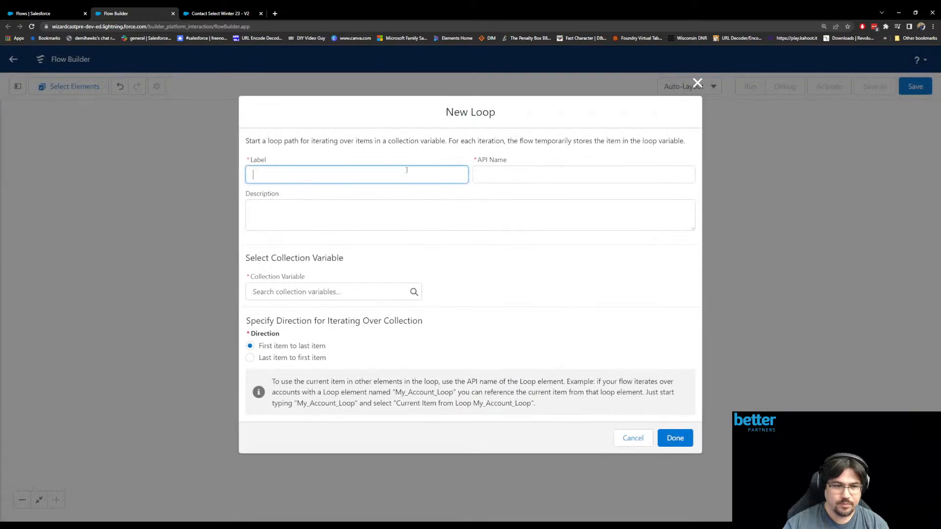
pyautogui.write('LoopAco')
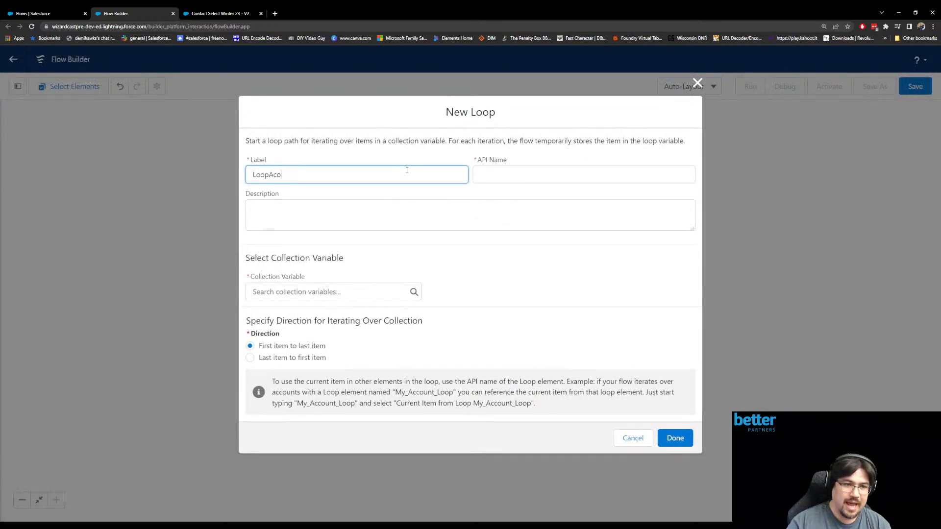
pyautogui.write('cuntount')
pyautogui.press('Tab')
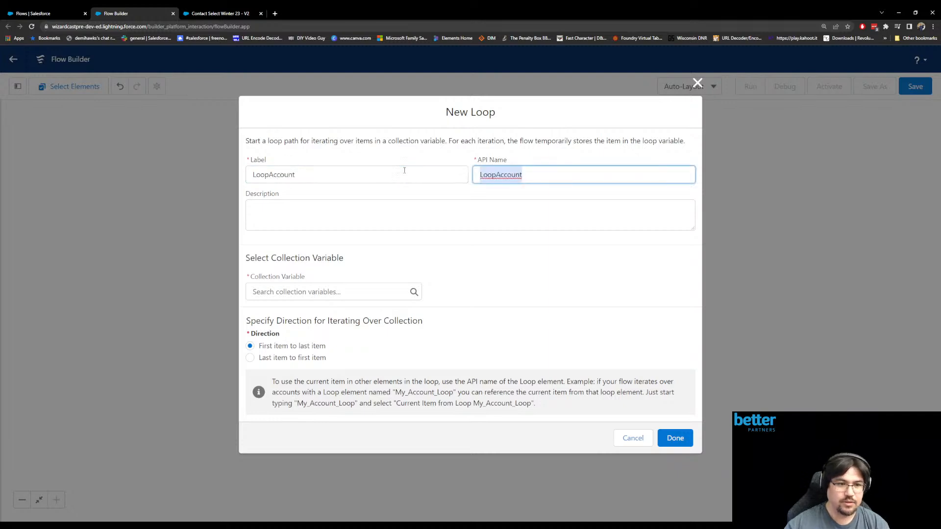
# - Make the loop iterate over the Accounts from Accounts record collection and confirm it
pyautogui.click(323, 292)
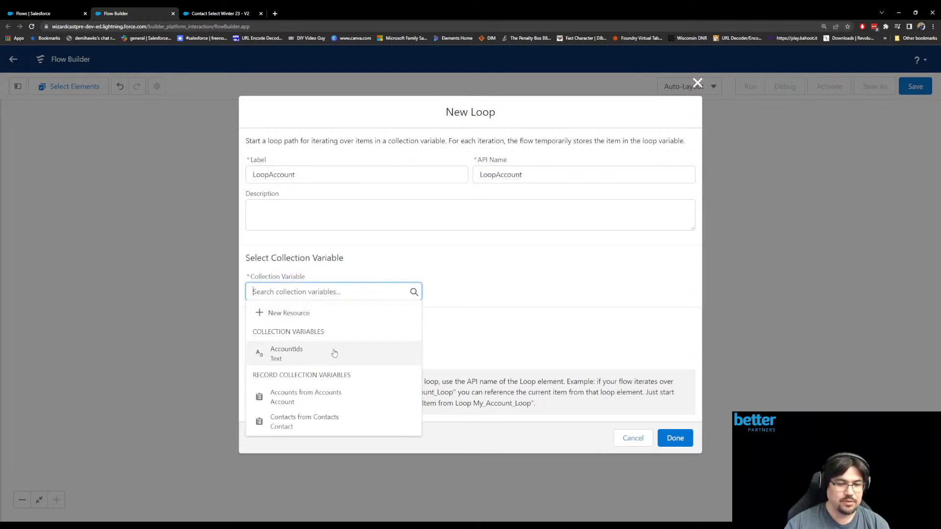
pyautogui.click(336, 398)
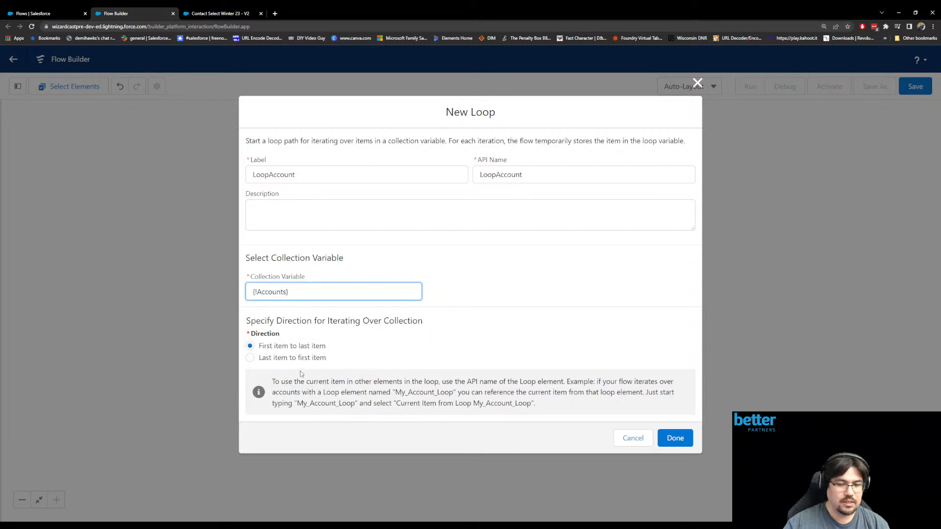
pyautogui.click(673, 436)
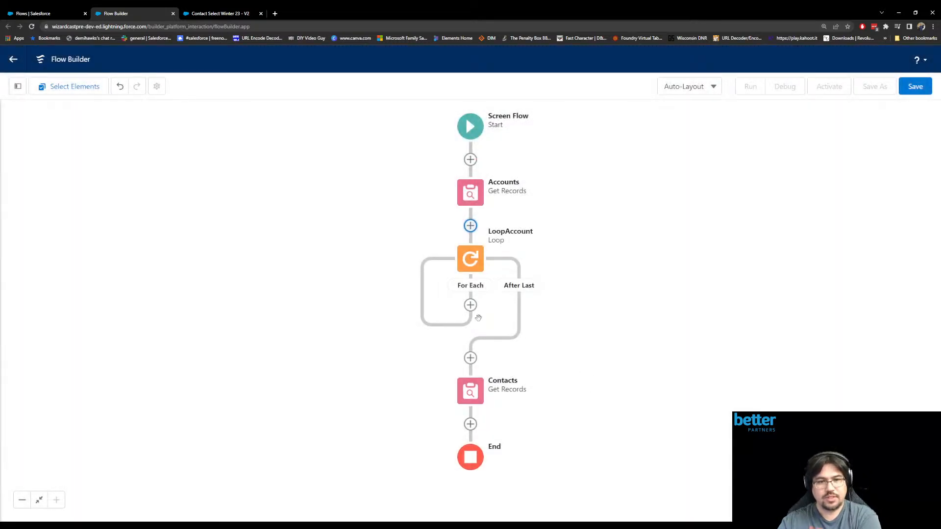
# - Add an Assignment element labelled "Add account Id" on the For Each path of the LoopAccount loop
pyautogui.click(470, 306)
pyautogui.scroll(-1, 450, 451)
pyautogui.click(450, 472)
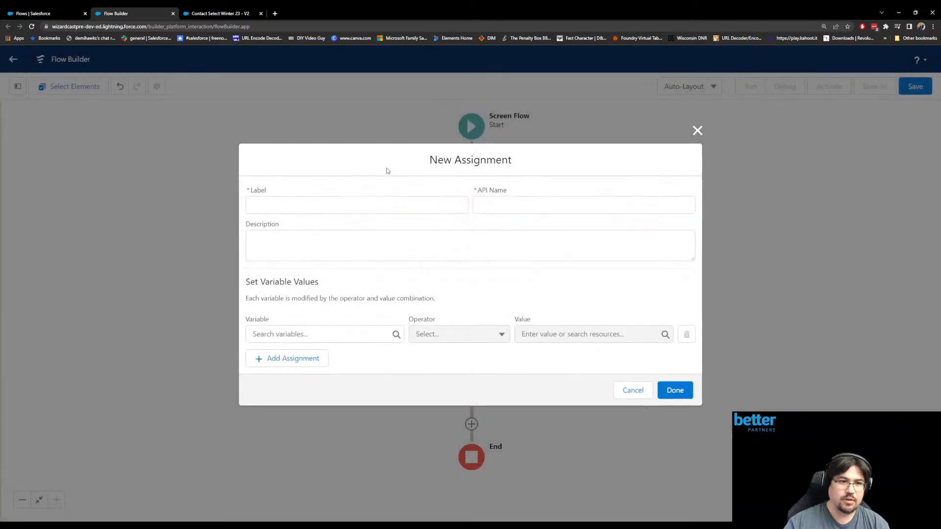
pyautogui.write('Add account ')
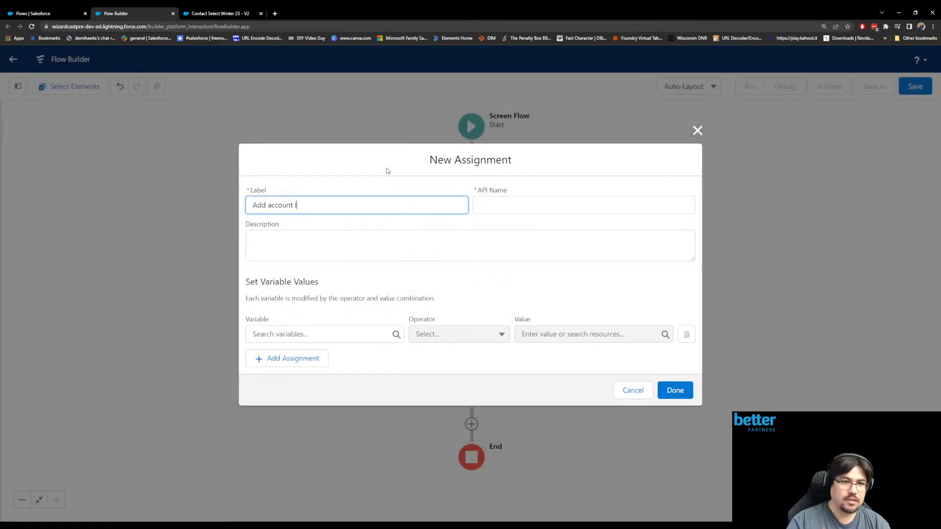
pyautogui.write('Id')
# - Set the assignment to add the current LoopAccount item's Id to the AccountIds collection and confirm it
pyautogui.click(321, 334)
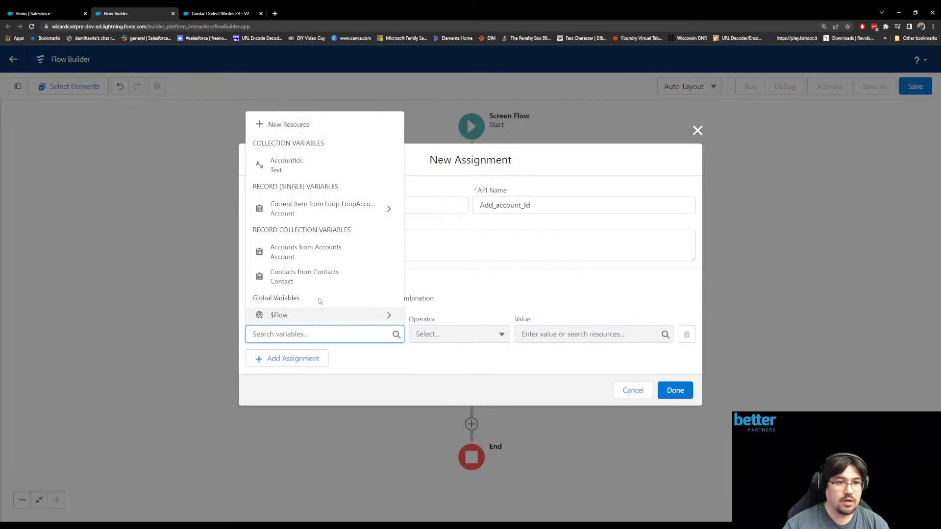
pyautogui.click(323, 166)
pyautogui.click(471, 341)
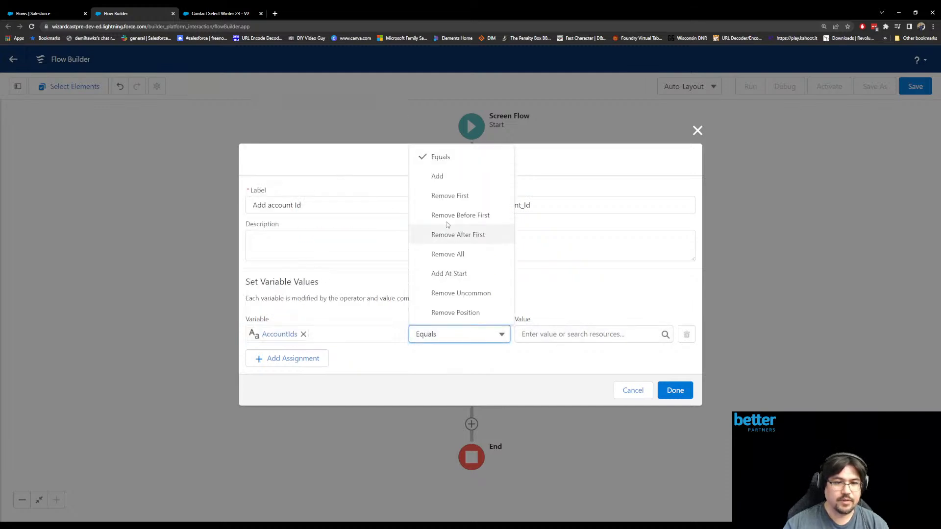
pyautogui.click(443, 180)
pyautogui.click(533, 334)
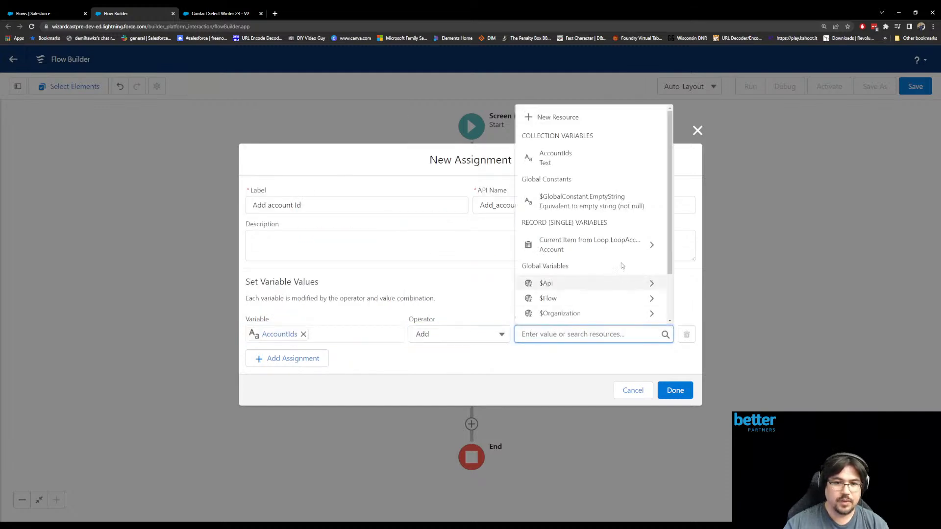
pyautogui.click(651, 245)
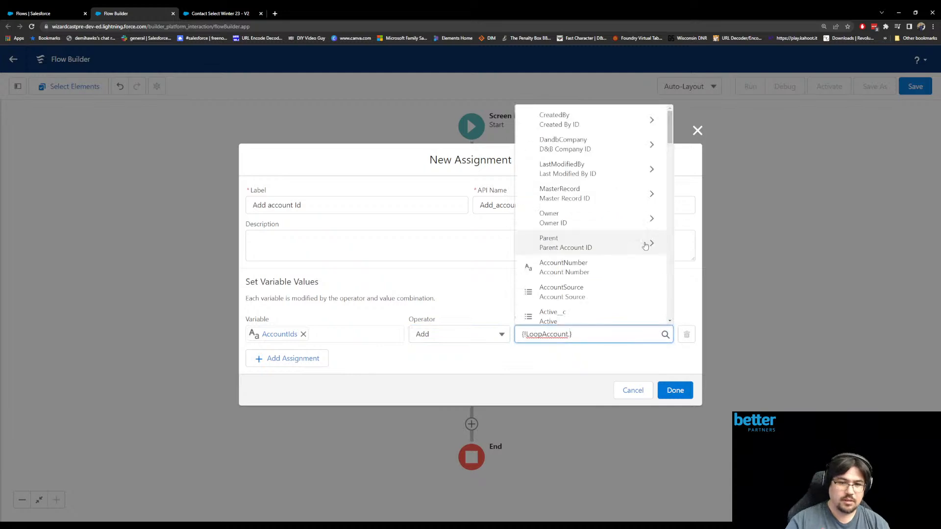
pyautogui.write('id')
pyautogui.scroll(-2, 642, 245)
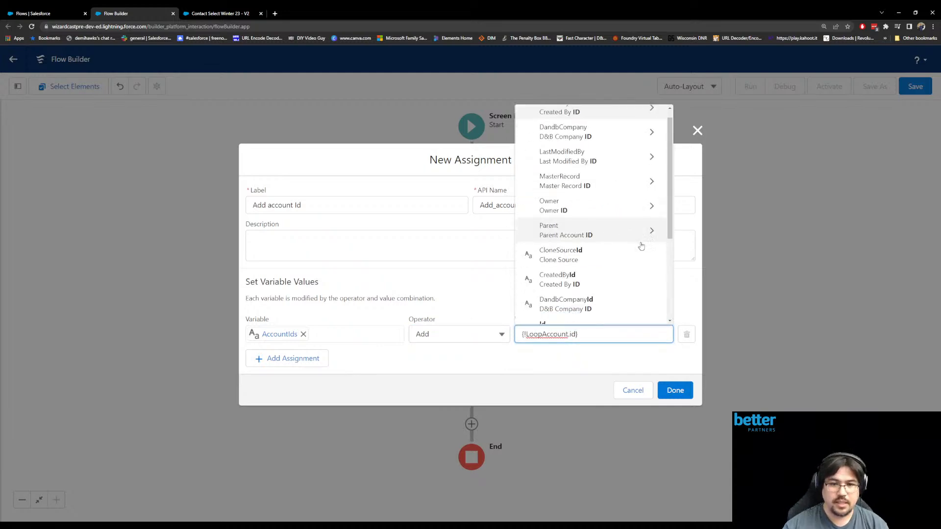
pyautogui.click(615, 237)
pyautogui.click(687, 393)
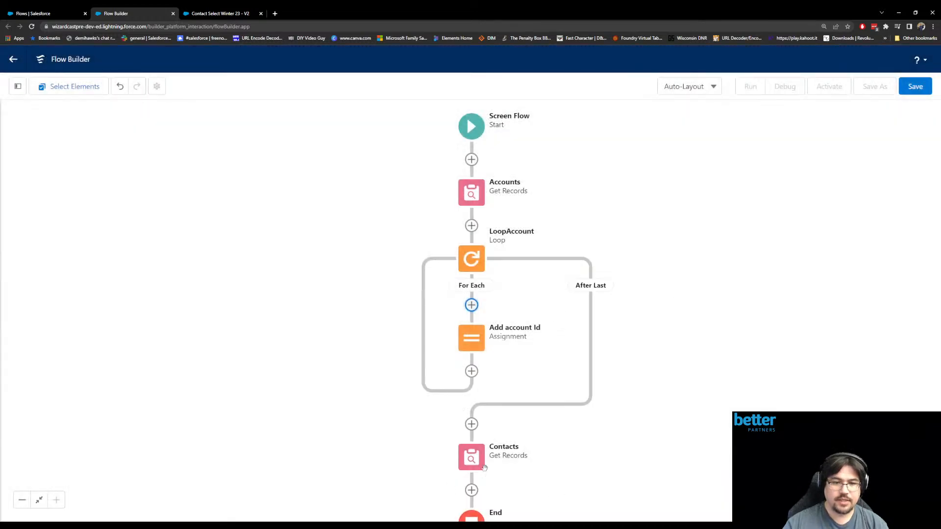
pyautogui.moveTo(567, 454); pyautogui.dragTo(523, 405)
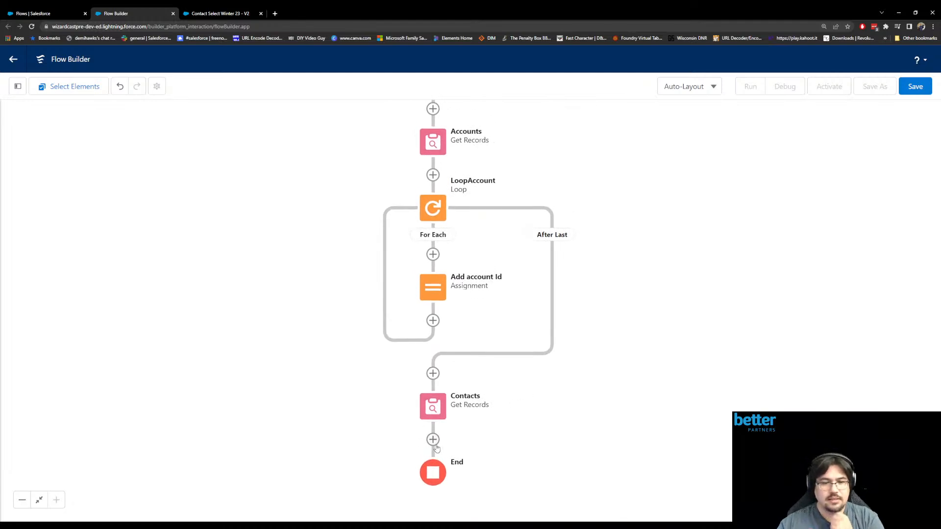
# - Save the flow with the label "Winter23 Screen Flow testing 2" and the description "Testing Flow"
pyautogui.click(916, 86)
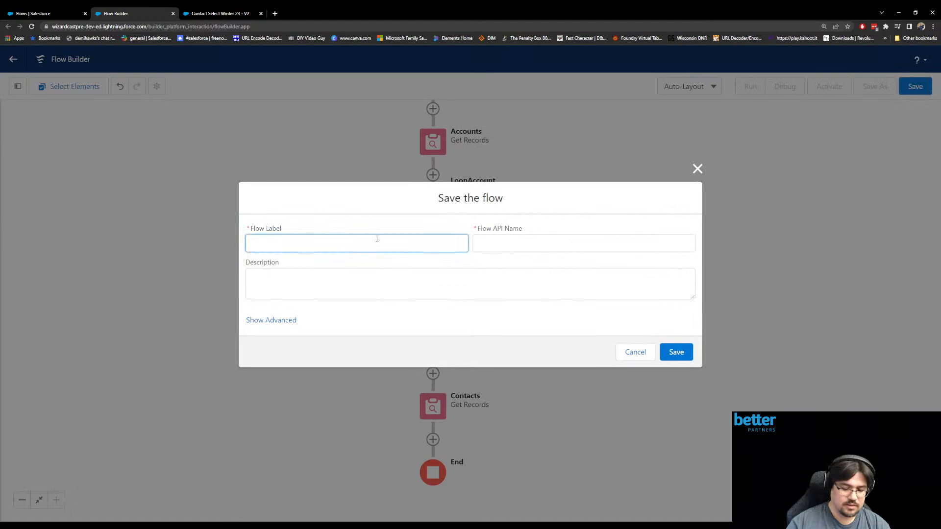
pyautogui.write('Winter23 Screen Flow testing ')
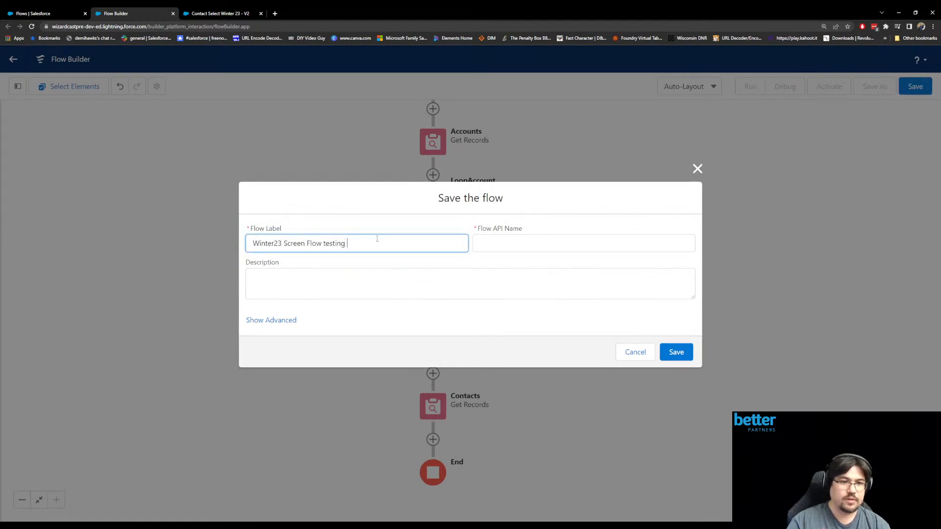
pyautogui.write('2')
pyautogui.press('Tab')
pyautogui.click(372, 286)
pyautogui.write('Testing Flow')
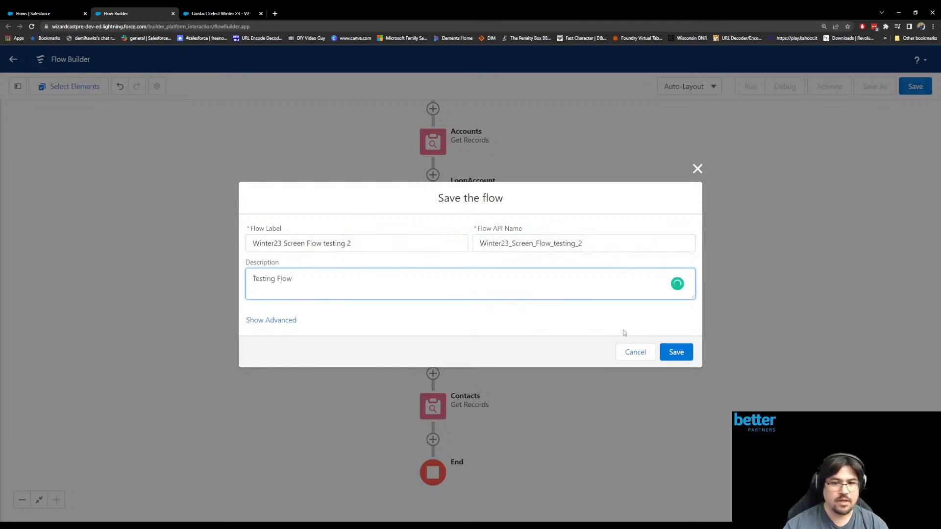
pyautogui.click(676, 351)
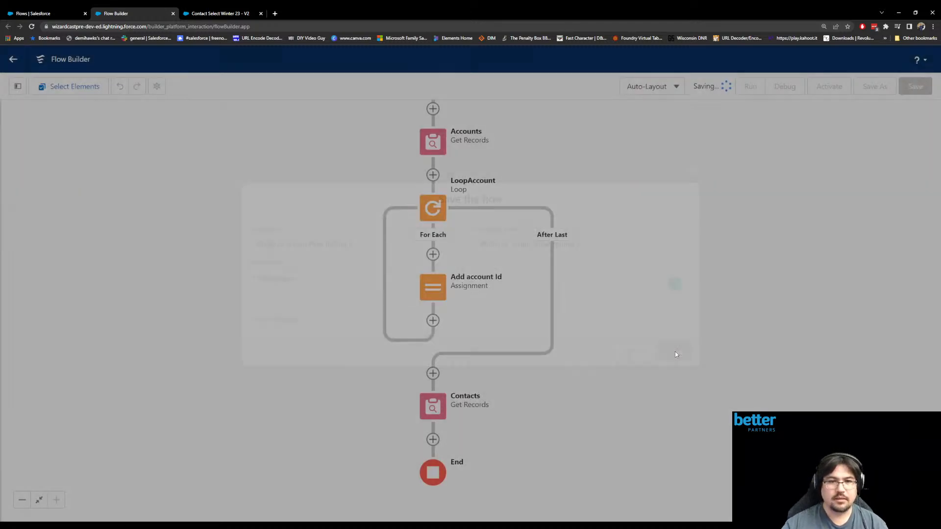
# - Debug the saved flow and examine the debug details of the Accounts Get Records and LoopAccount elements
pyautogui.click(785, 86)
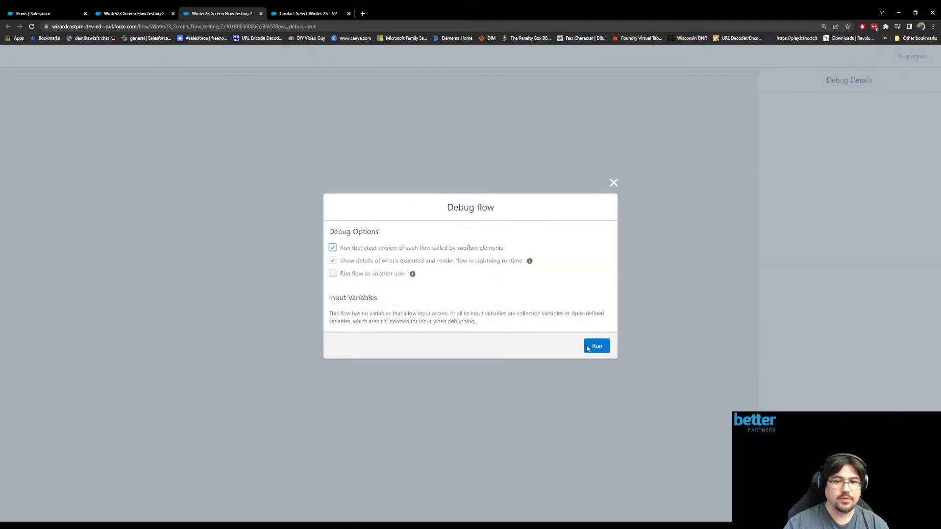
pyautogui.click(593, 346)
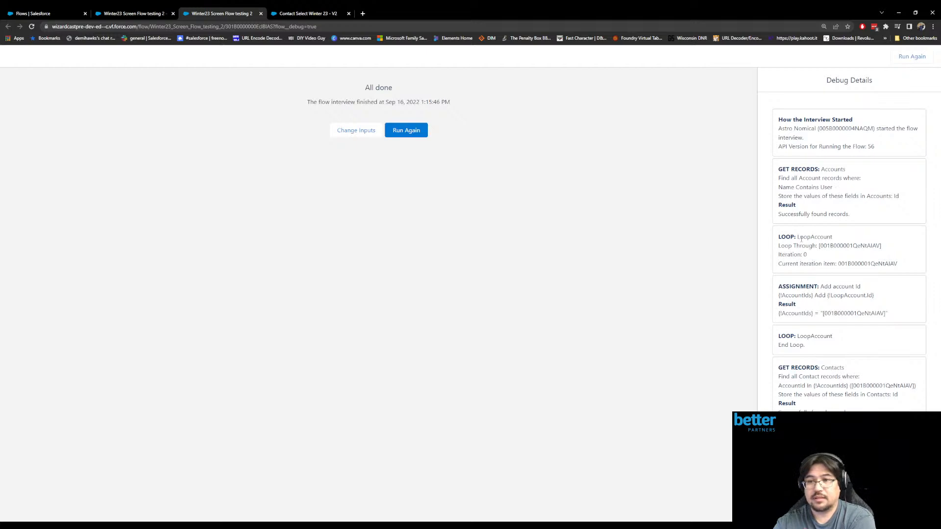
pyautogui.moveTo(789, 216); pyautogui.dragTo(857, 215)
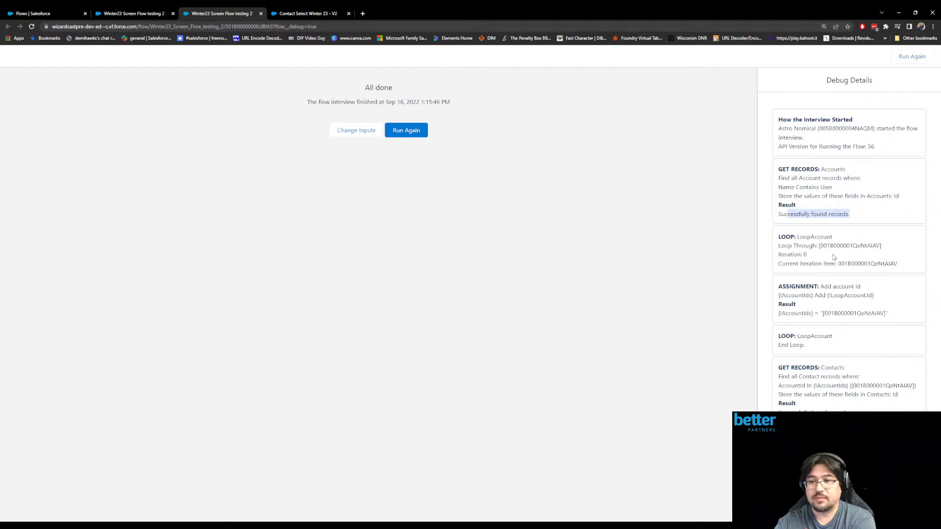
pyautogui.moveTo(838, 263); pyautogui.dragTo(903, 264)
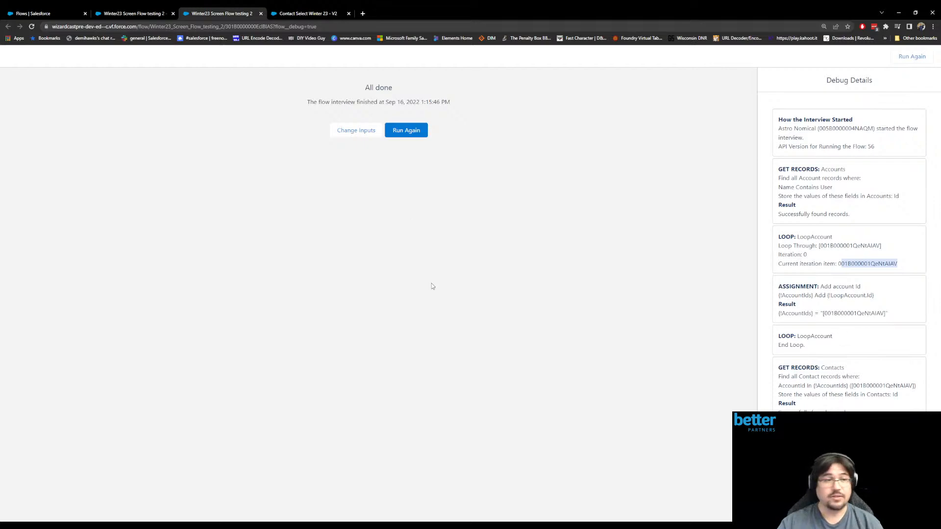
# - Find and open the Accounts list through the app search, and dismiss the Guidance Center introduction
pyautogui.click(39, 14)
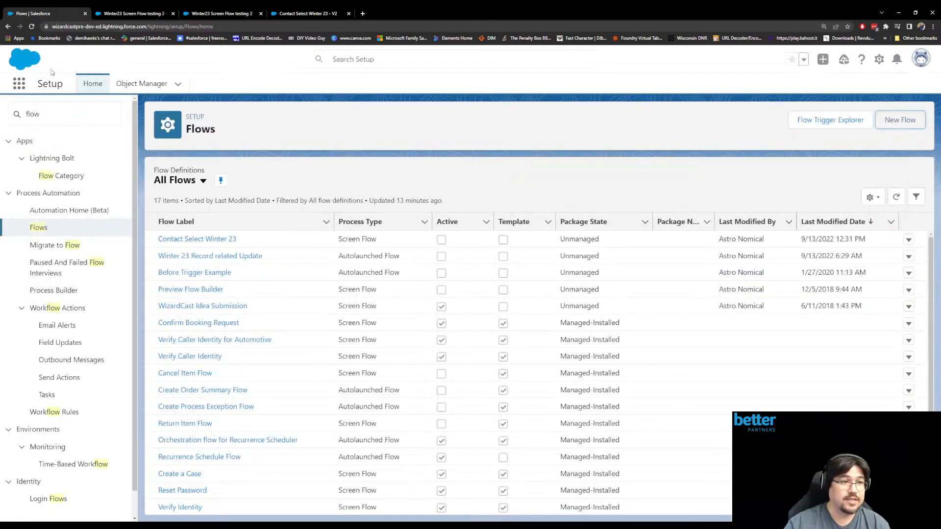
pyautogui.click(26, 83)
pyautogui.write('account')
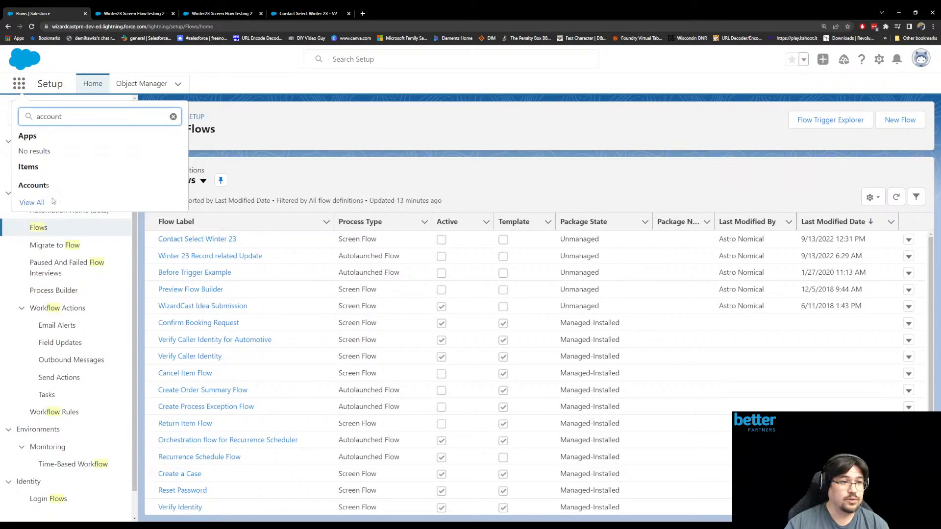
pyautogui.click(34, 185)
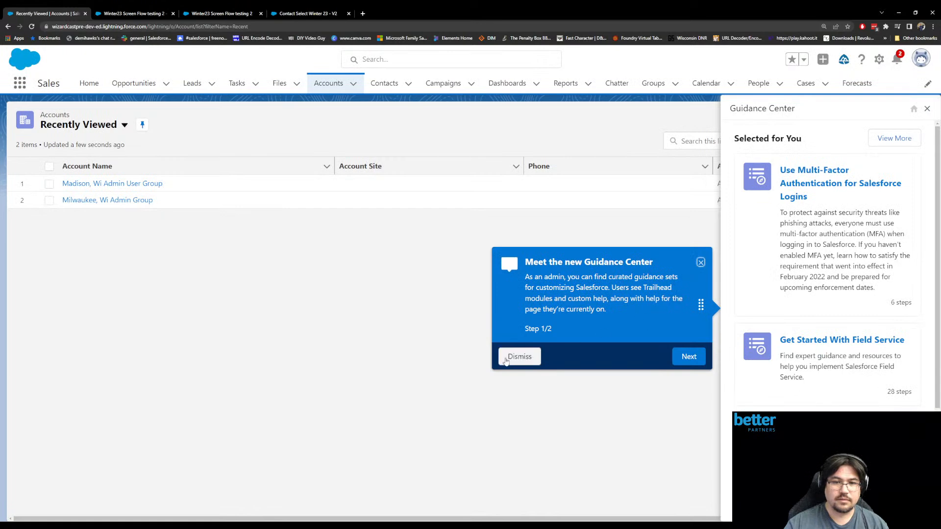
pyautogui.click(519, 357)
# - Rename the Milwaukee account inline to "Milwaukee, Wi User Admin Group" and save the change
pyautogui.click(324, 200)
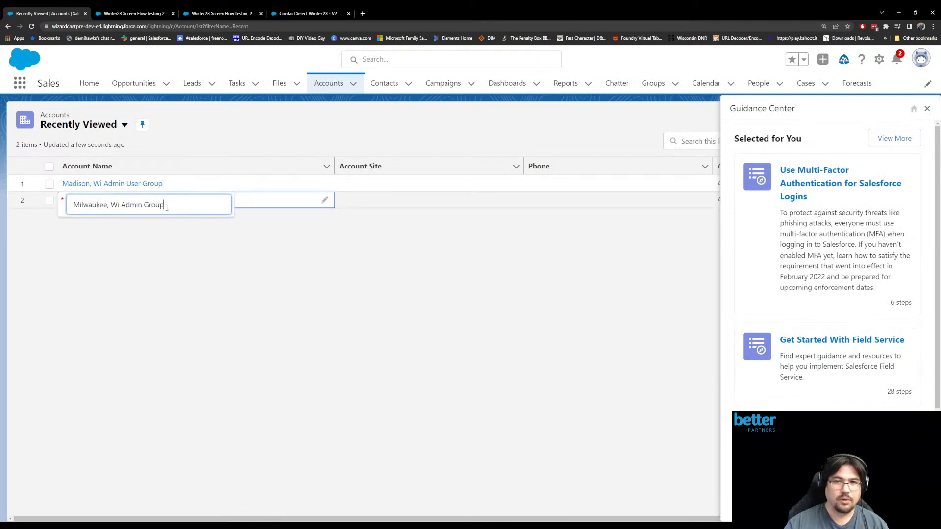
pyautogui.click(125, 203)
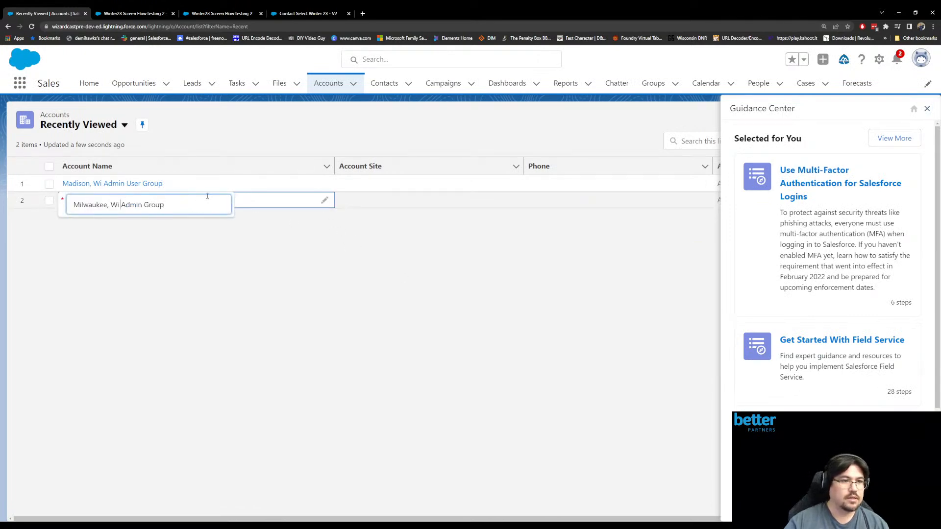
pyautogui.write('User')
pyautogui.click(358, 281)
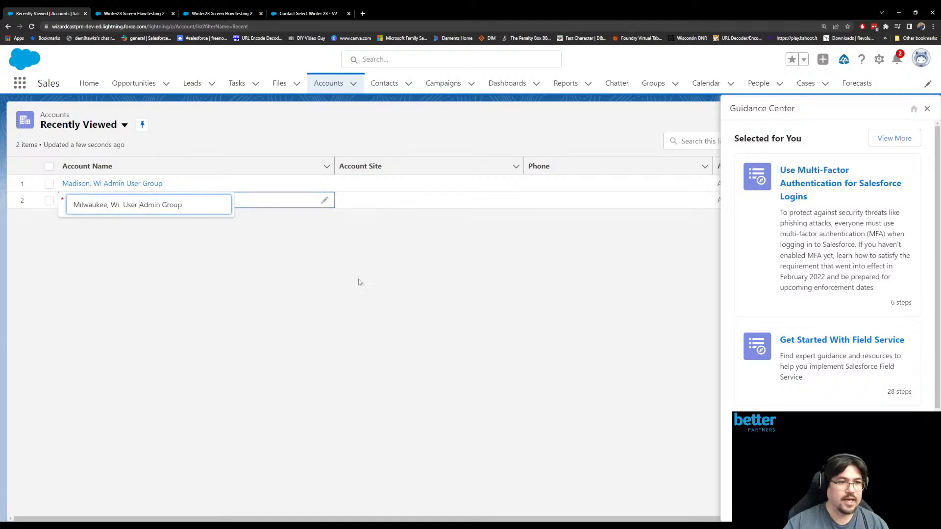
pyautogui.click(494, 509)
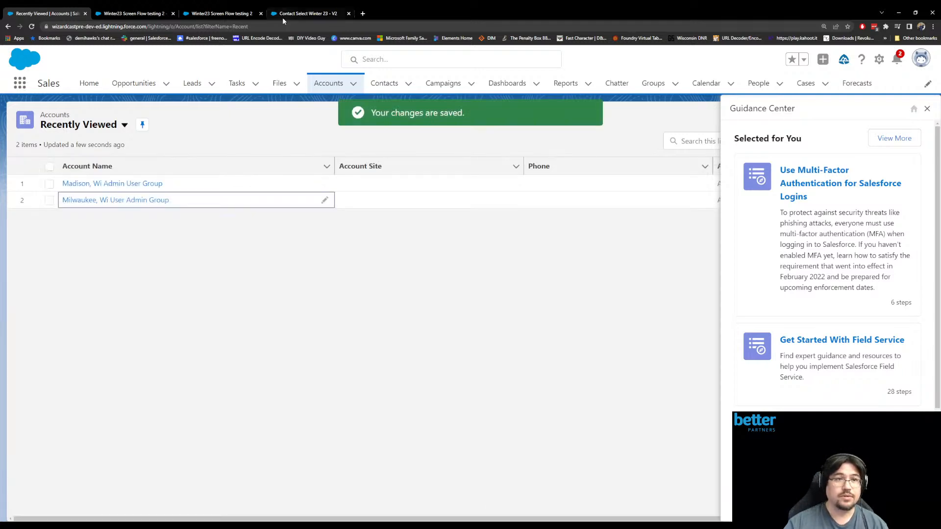
# - Run the flow debug again, examine the looped account Ids and the AccountIds assignment, and close the debug page
pyautogui.click(219, 17)
pyautogui.click(406, 129)
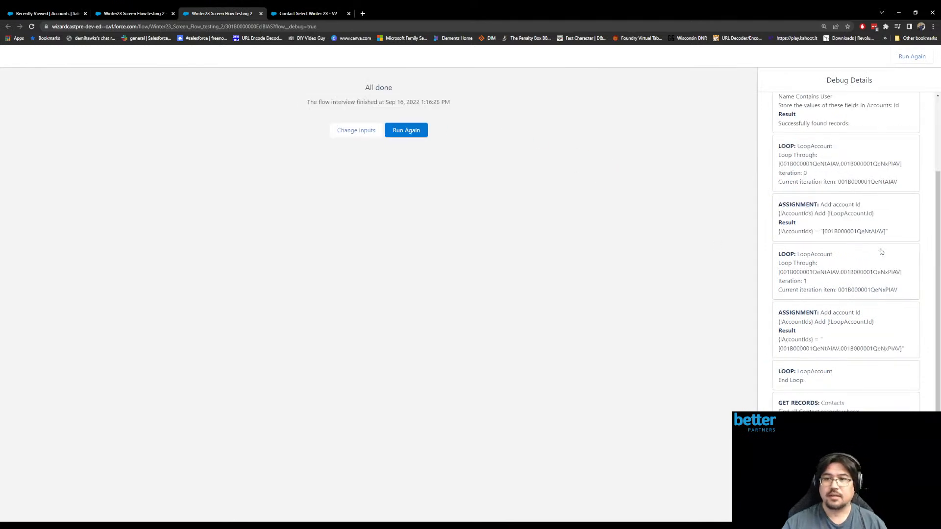
pyautogui.moveTo(779, 166); pyautogui.dragTo(905, 169)
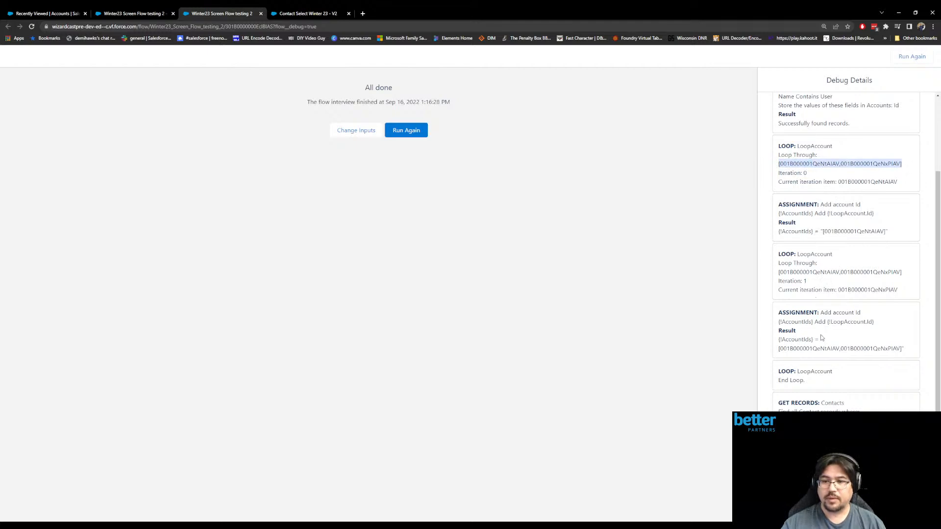
pyautogui.moveTo(787, 348); pyautogui.dragTo(903, 348)
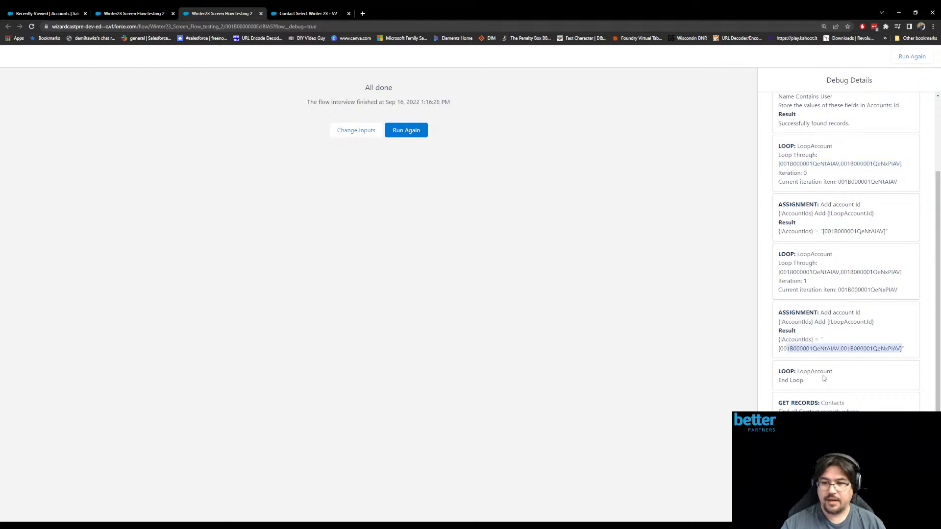
pyautogui.click(840, 376)
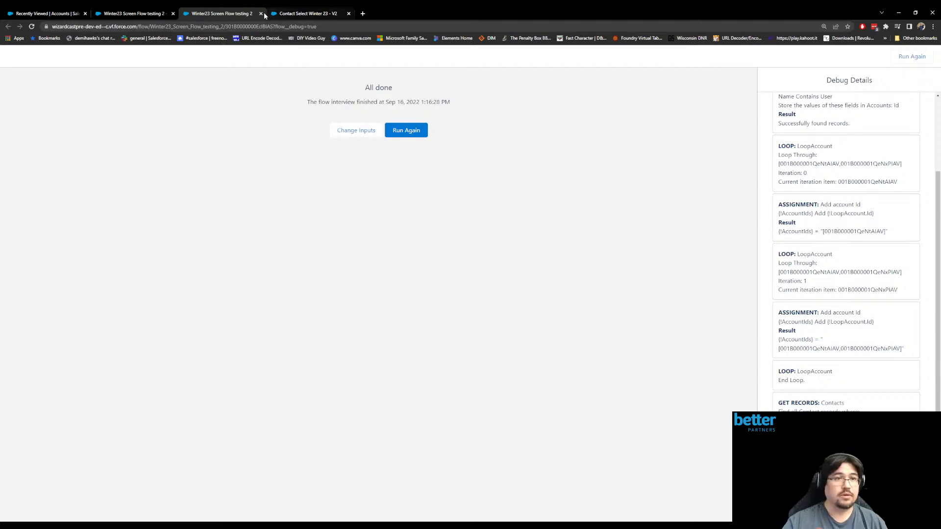
pyautogui.click(260, 14)
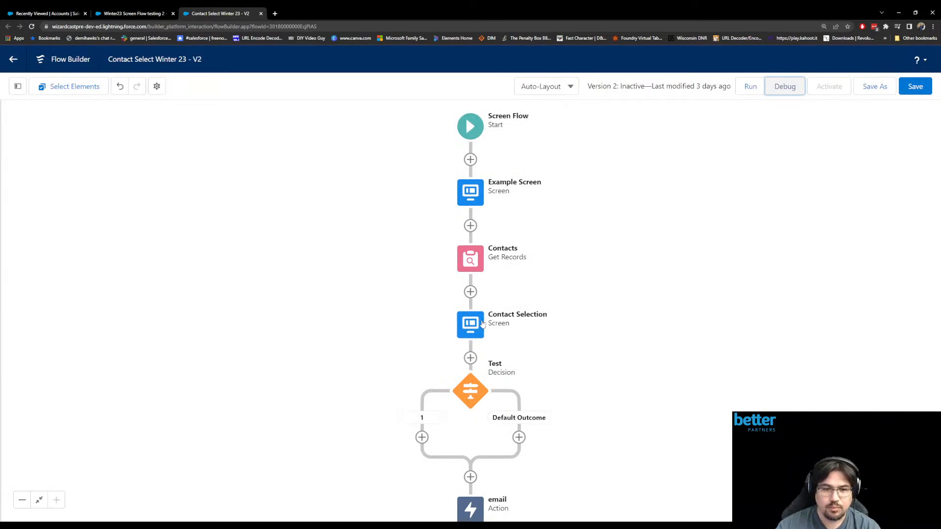
# - Inspect the Contacts Get Records filter in the Contact Select Winter 23 flow, compare it with the new flow, and close it
pyautogui.click(481, 264)
pyautogui.click(480, 264)
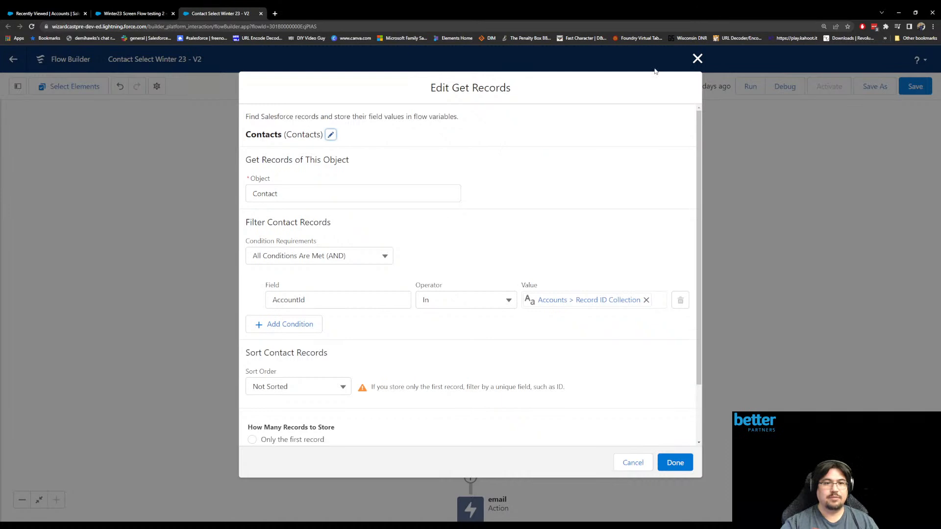
pyautogui.click(57, 20)
pyautogui.click(128, 16)
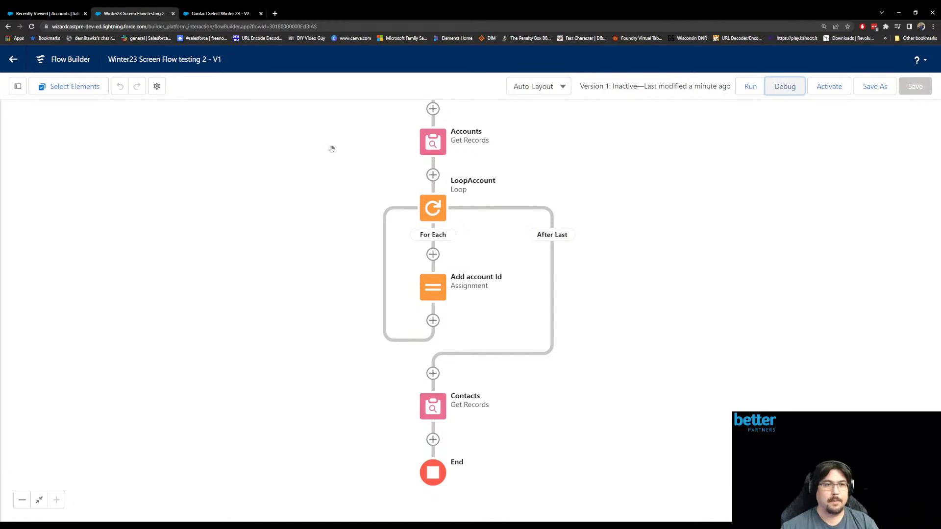
pyautogui.click(258, 18)
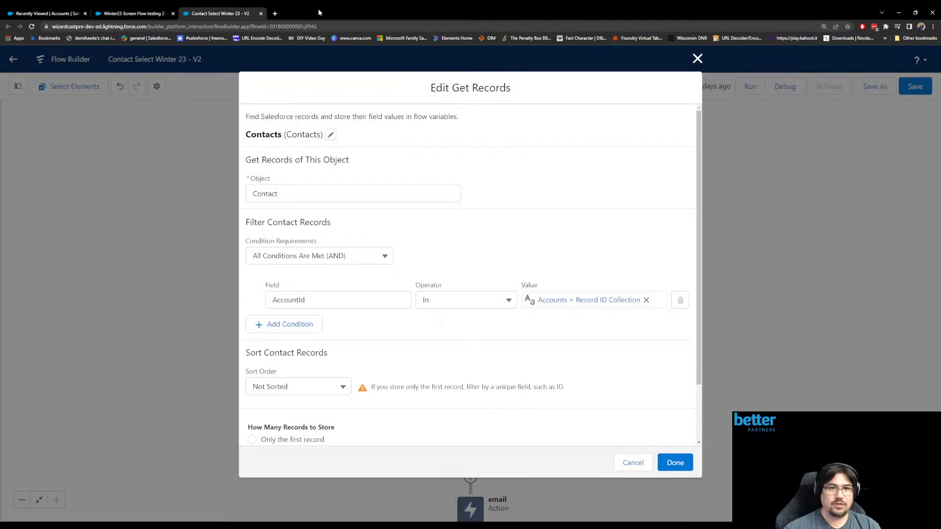
pyautogui.hotkey('ctrl', 'w')
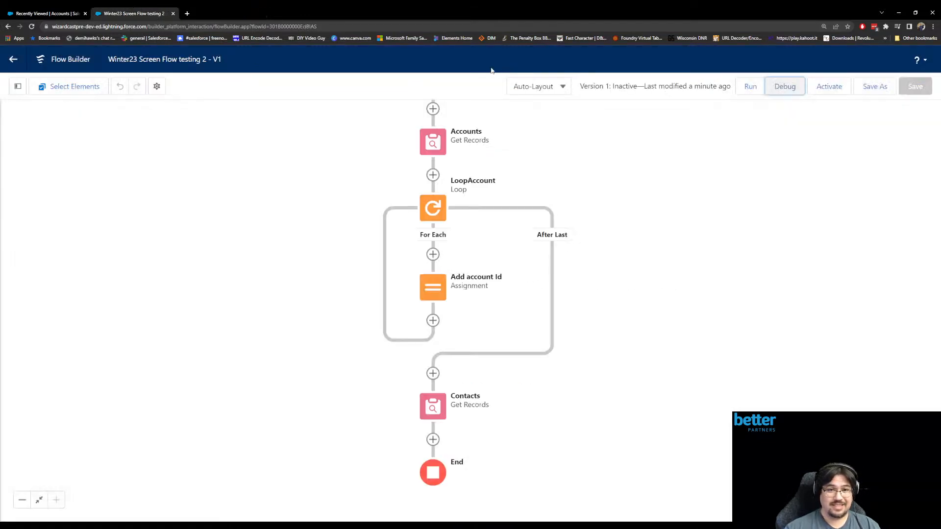
pyautogui.click(439, 410)
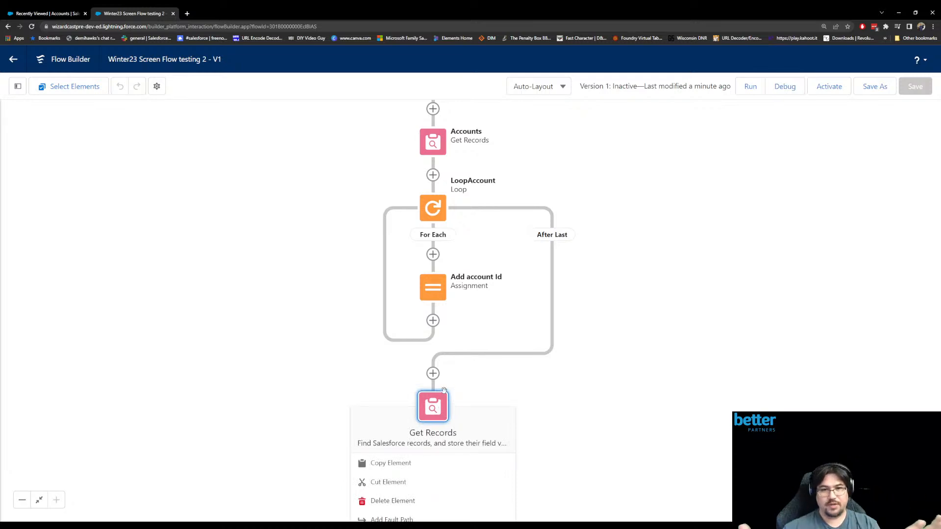
pyautogui.click(632, 391)
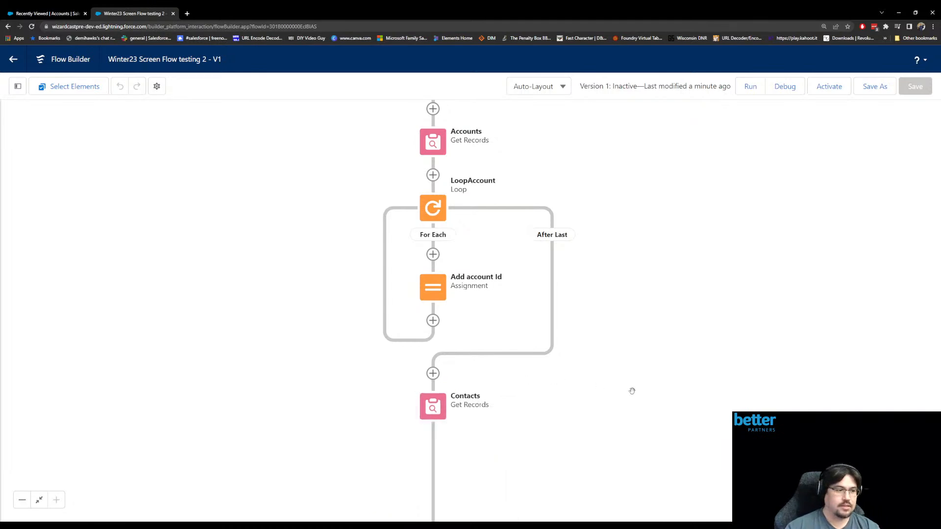
pyautogui.scroll(-3, 632, 387)
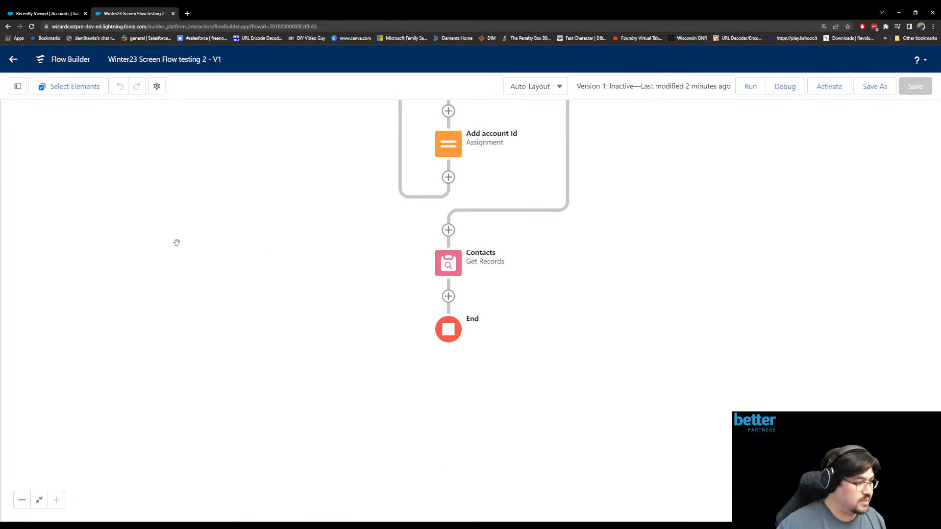
pyautogui.moveTo(335, 235); pyautogui.dragTo(345, 371)
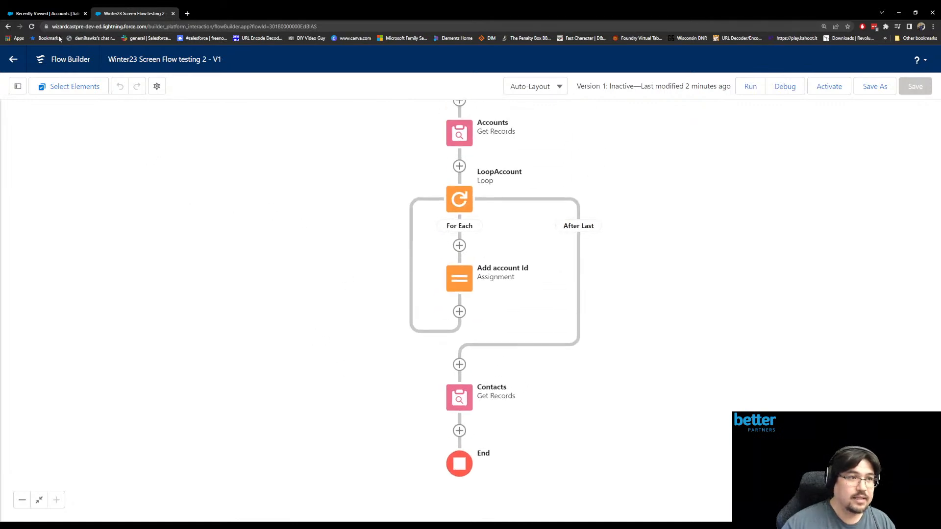
# - Go to the Flows list in Setup and open the Winter 23 Record related Update flow
pyautogui.click(49, 14)
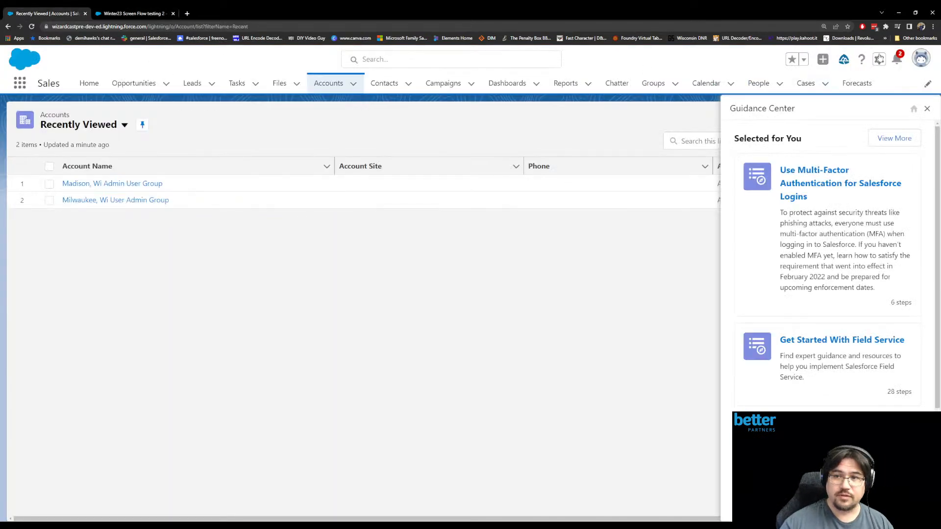
pyautogui.click(879, 59)
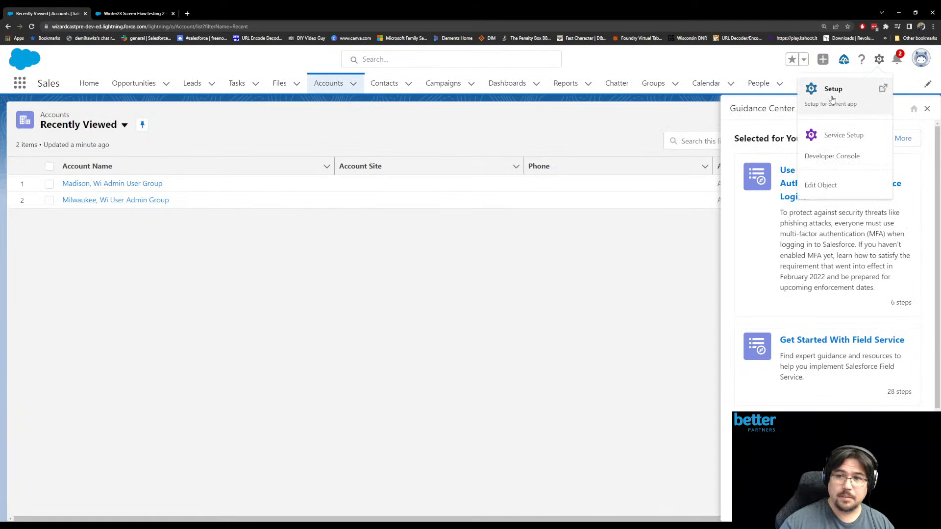
pyautogui.click(832, 100)
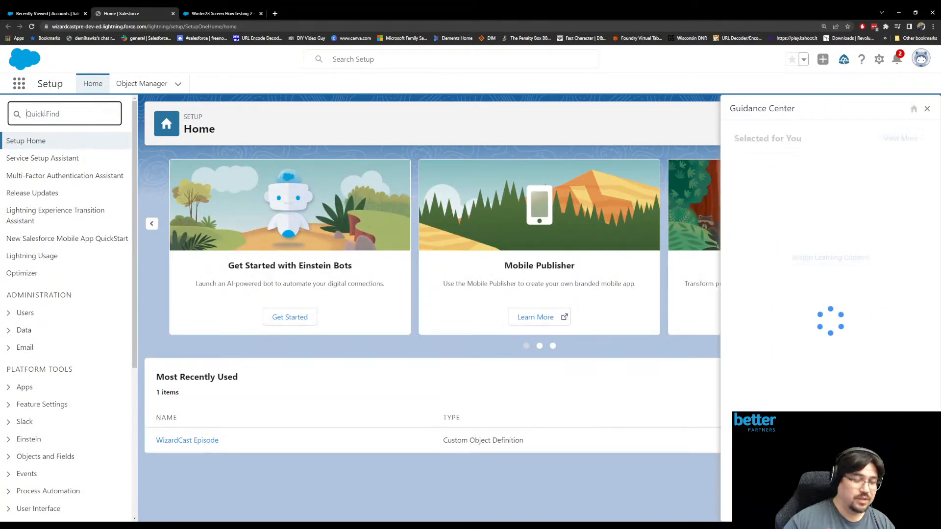
pyautogui.write('flow')
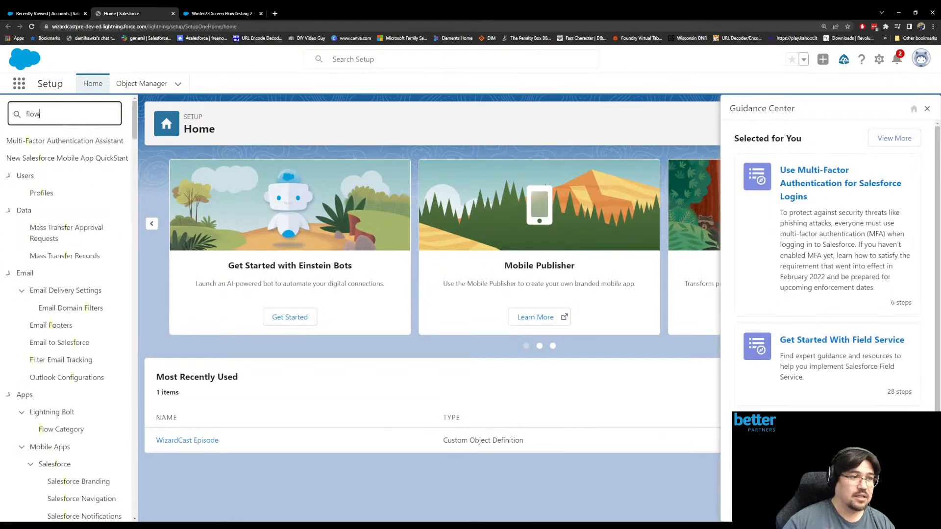
pyautogui.press('Tab')
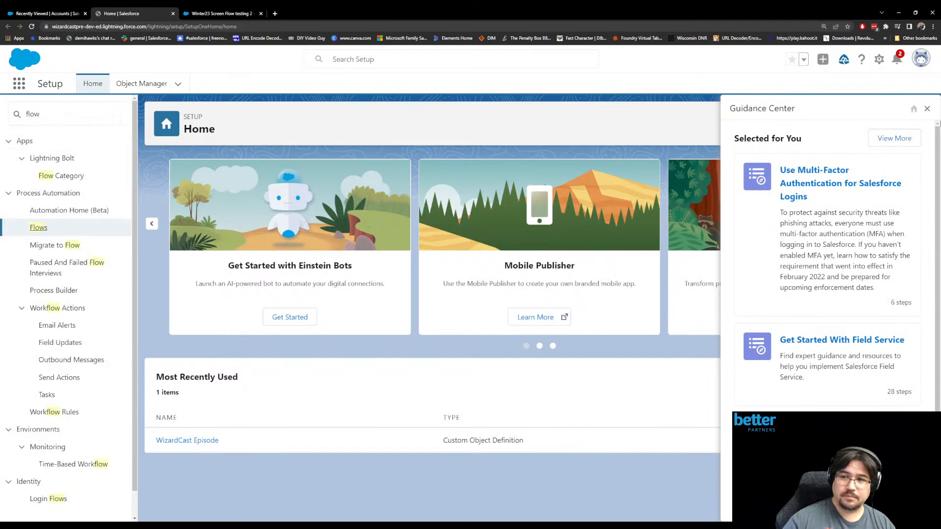
pyautogui.press('Return')
pyautogui.click(927, 109)
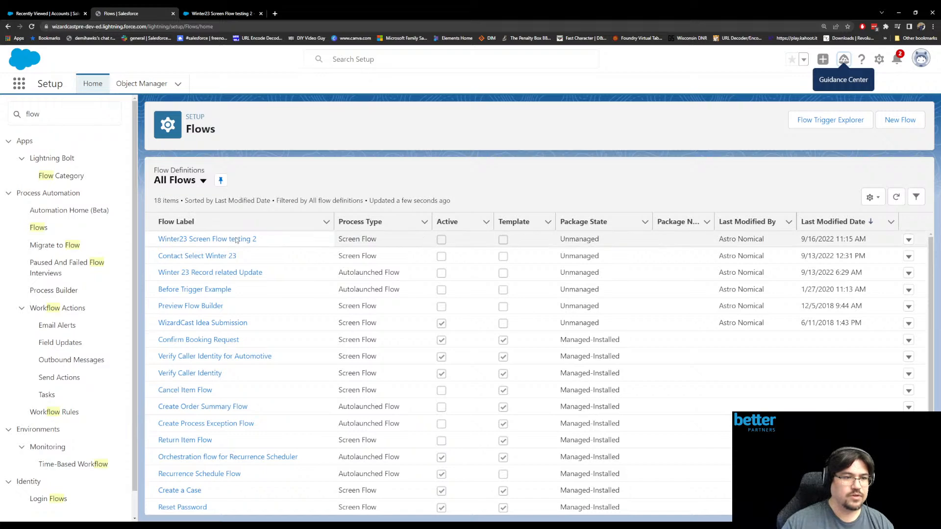
pyautogui.click(242, 272)
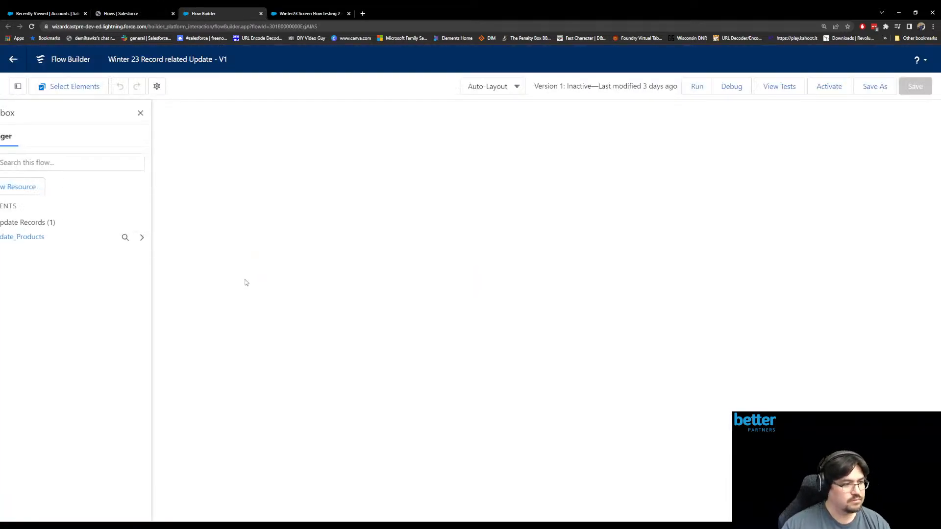
# - Open the Opportunity trigger's start configuration and examine its ISCLONE() = false entry condition formula
pyautogui.click(541, 186)
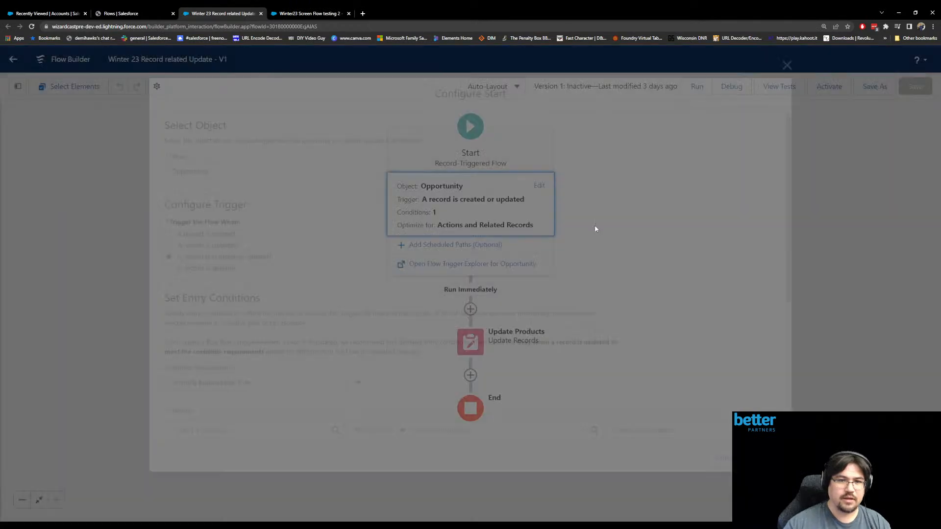
pyautogui.scroll(-5, 553, 252)
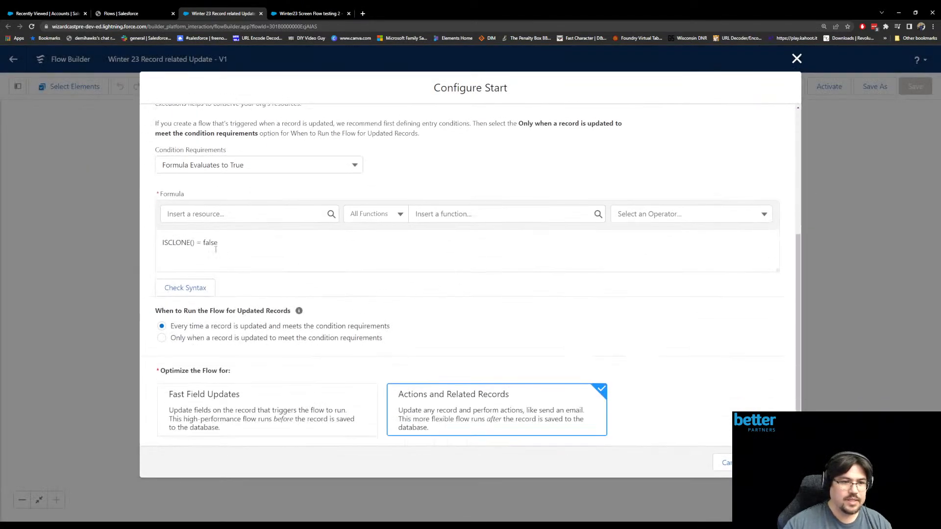
pyautogui.moveTo(192, 244); pyautogui.dragTo(195, 243)
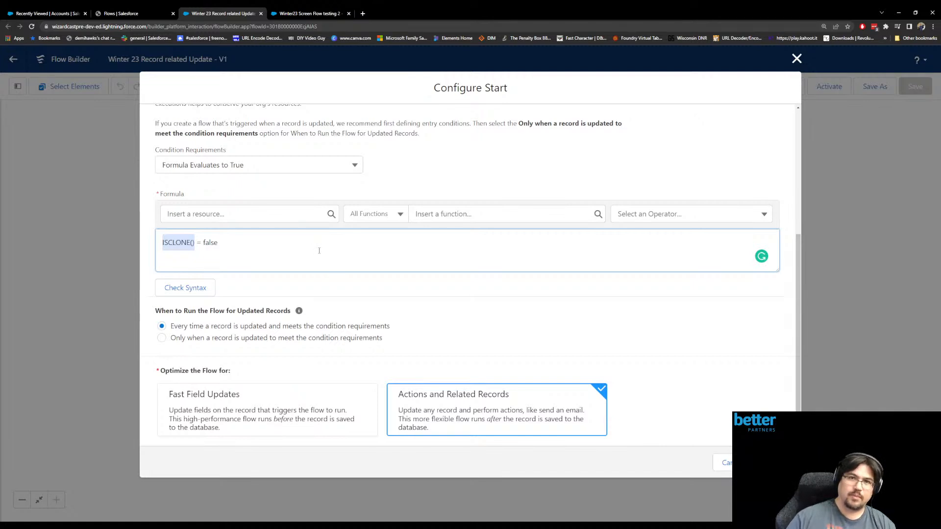
# - Try inserting {!$Record.Id} as the argument of ISCLONE in the entry formula and check the syntax
pyautogui.click(193, 244)
pyautogui.click(206, 218)
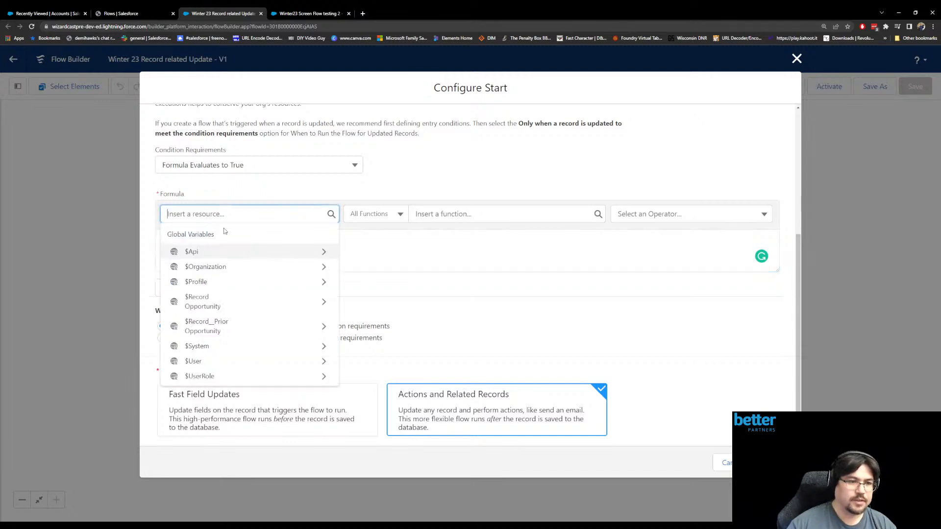
pyautogui.click(246, 300)
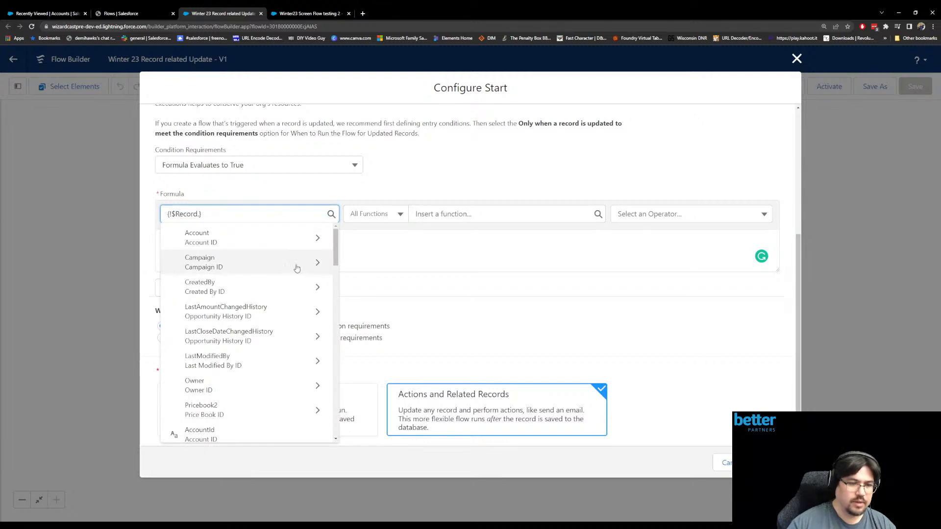
pyautogui.write('id')
pyautogui.scroll(-3, 258, 343)
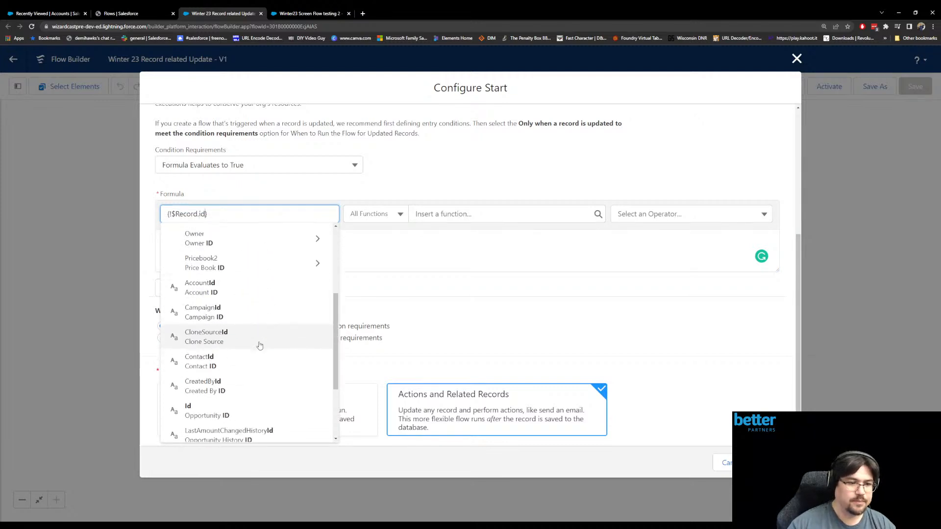
pyautogui.click(243, 372)
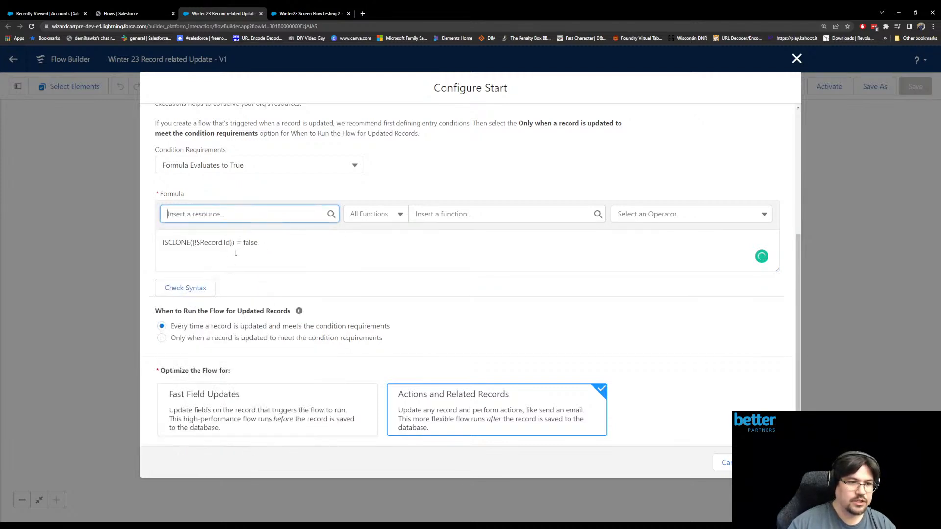
pyautogui.click(199, 289)
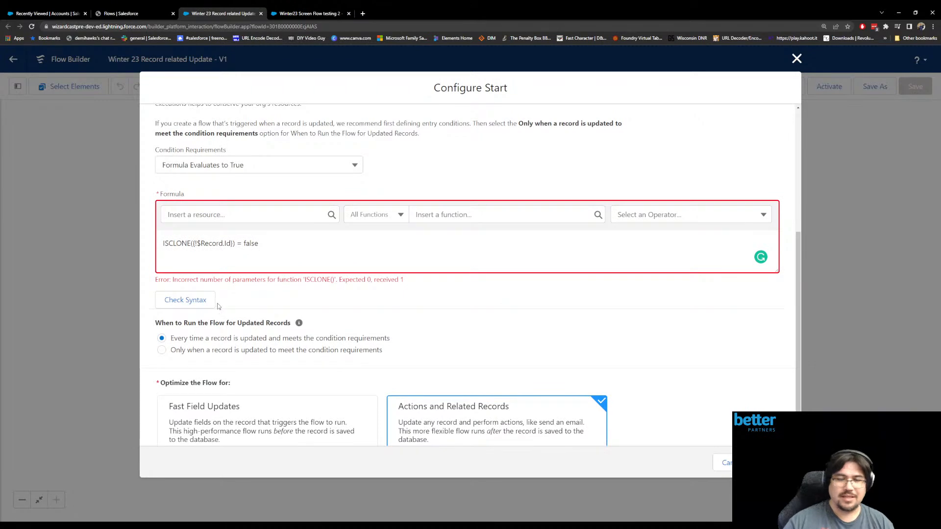
pyautogui.moveTo(190, 281); pyautogui.dragTo(317, 280)
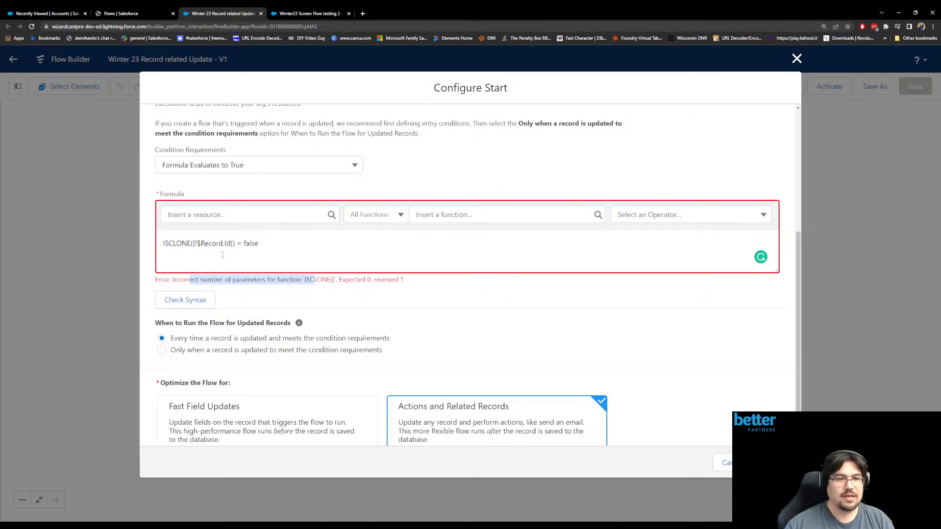
# - Remove the {!$Record.Id} argument so the entry formula reads ISCLONE() = false
pyautogui.click(191, 245)
pyautogui.moveTo(193, 245); pyautogui.dragTo(233, 248)
pyautogui.press('BackSpace')
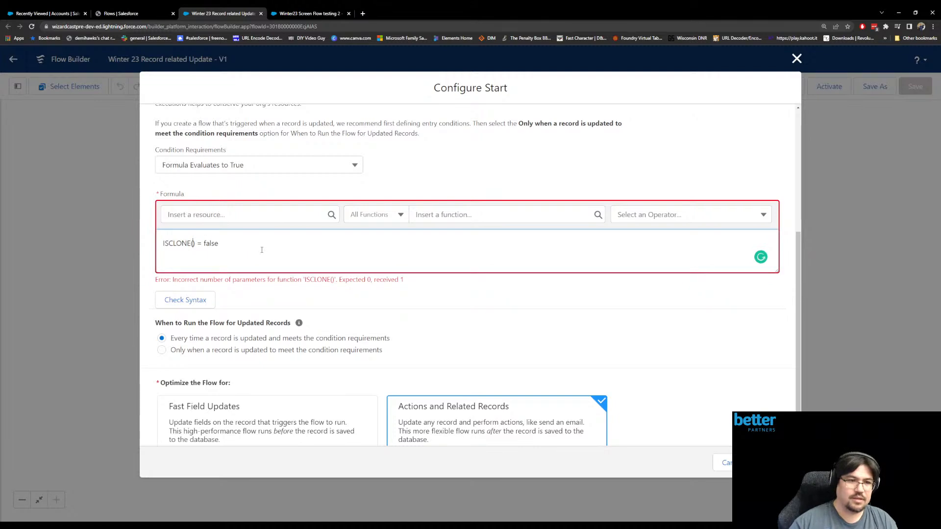
# - Browse the functions available for the entry formula, across all functions and within the Text category
pyautogui.click(455, 215)
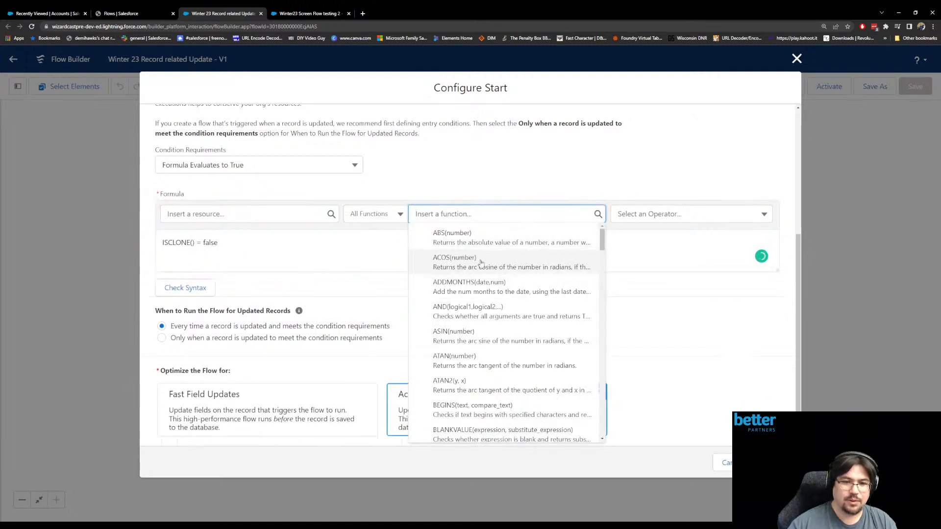
pyautogui.scroll(-6, 482, 261)
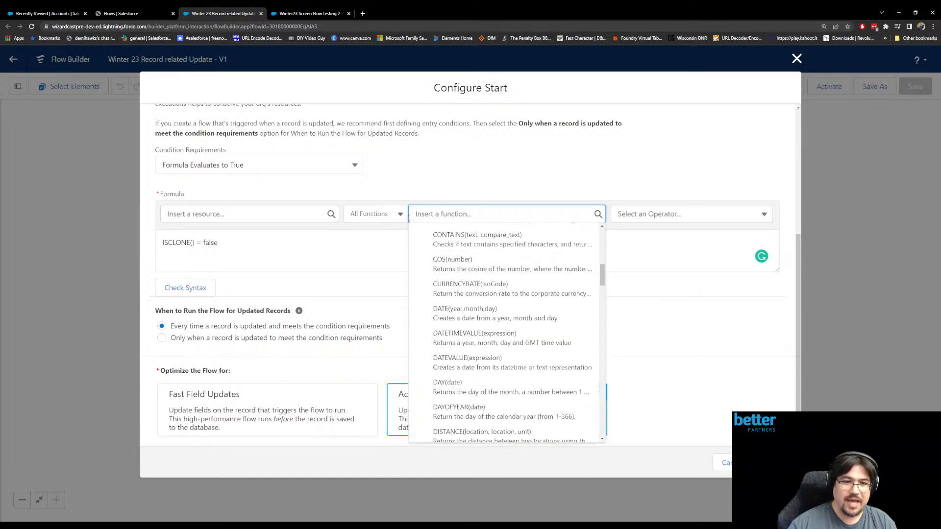
pyautogui.click(384, 215)
pyautogui.click(409, 264)
pyautogui.click(470, 215)
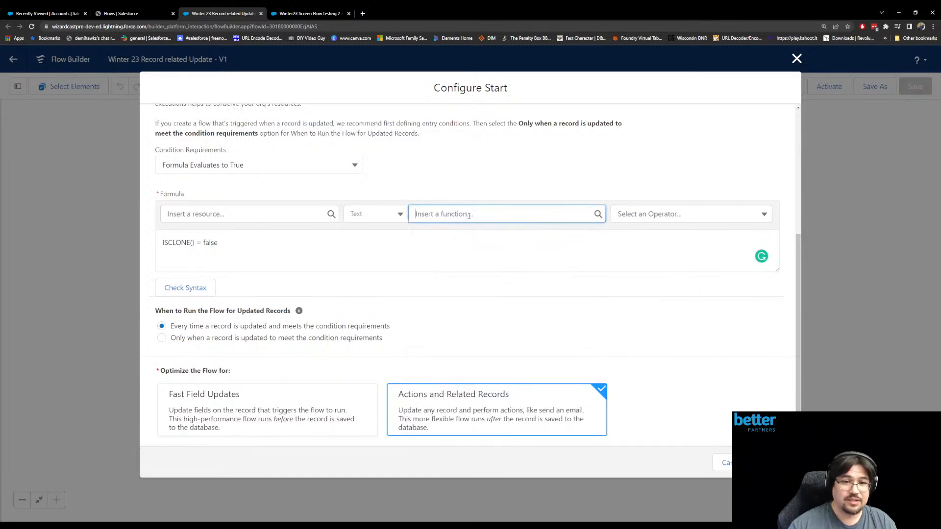
pyautogui.scroll(-5, 479, 306)
pyautogui.scroll(-3, 479, 306)
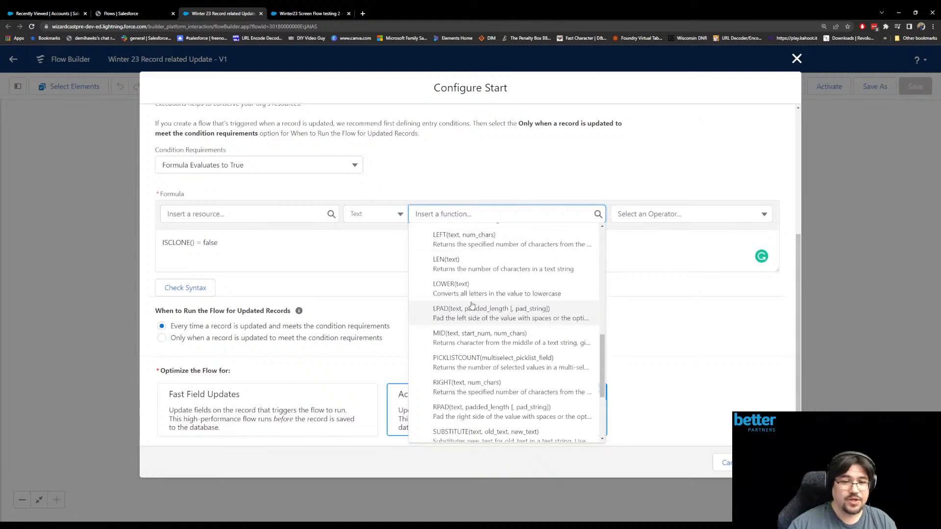
pyautogui.scroll(-3, 465, 290)
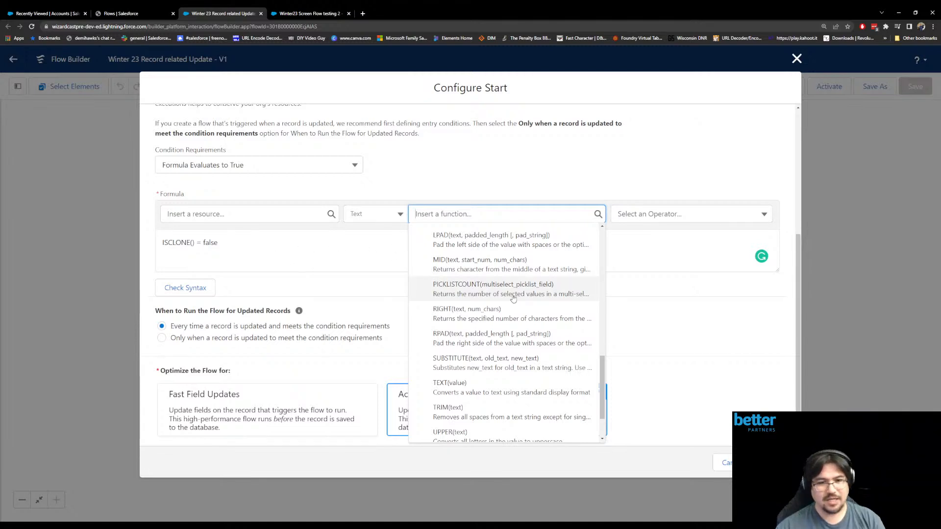
pyautogui.scroll(-1, 512, 299)
pyautogui.scroll(5, 480, 299)
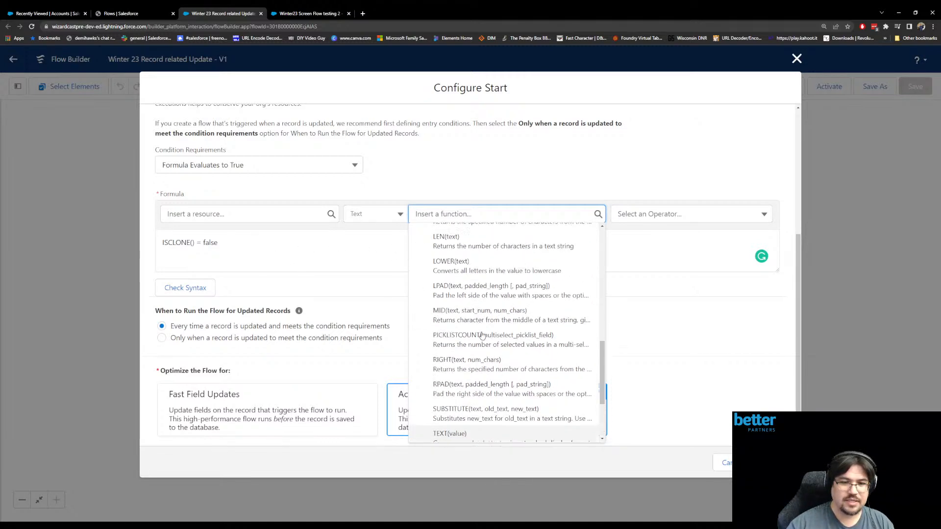
pyautogui.scroll(5, 491, 289)
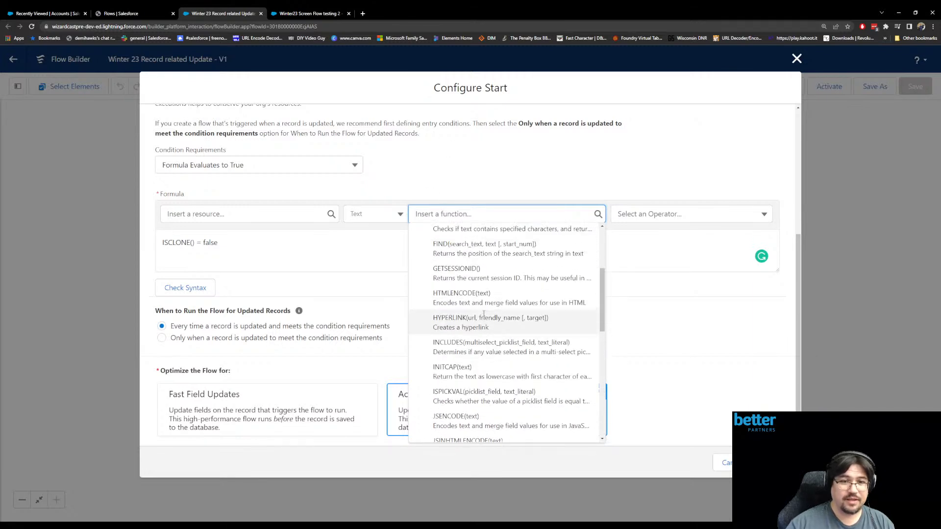
# - Review the Advanced category of formula functions and highlight the ISCLONE() = false formula
pyautogui.click(394, 208)
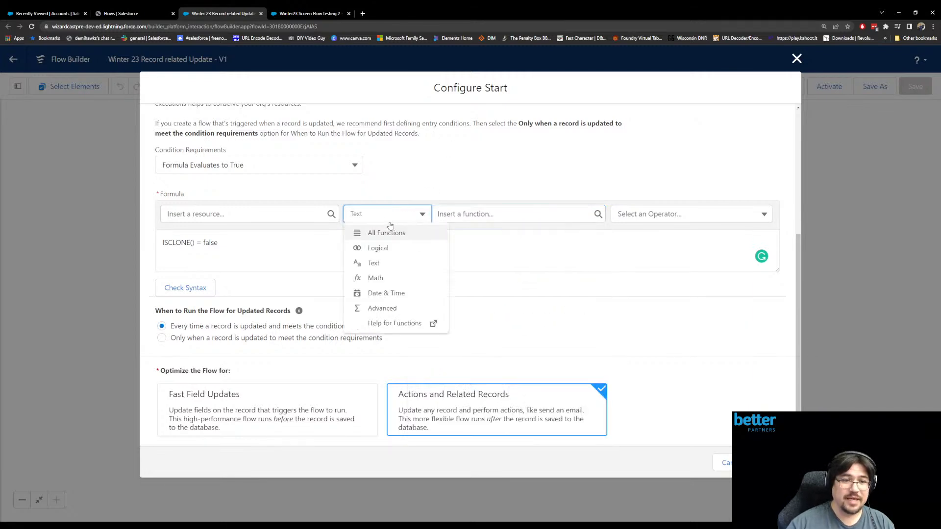
pyautogui.click(384, 309)
pyautogui.click(467, 218)
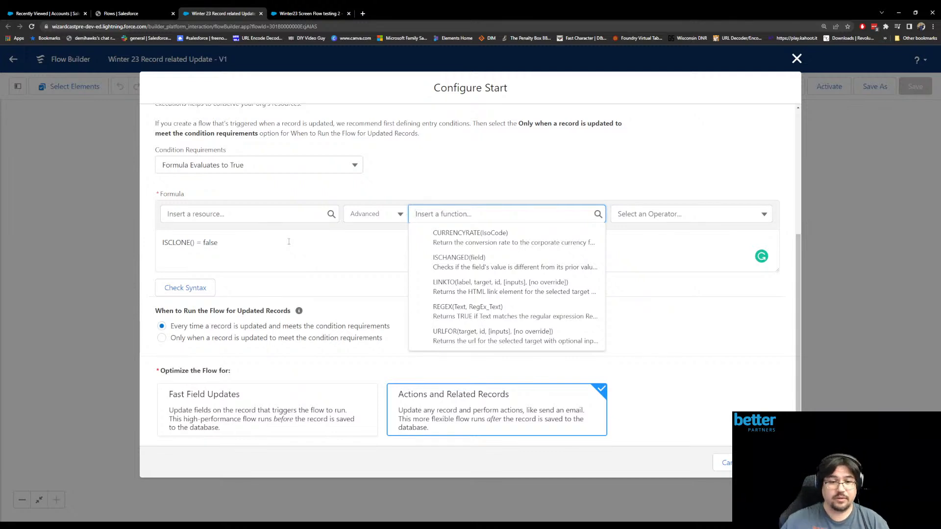
pyautogui.moveTo(293, 243); pyautogui.dragTo(105, 253)
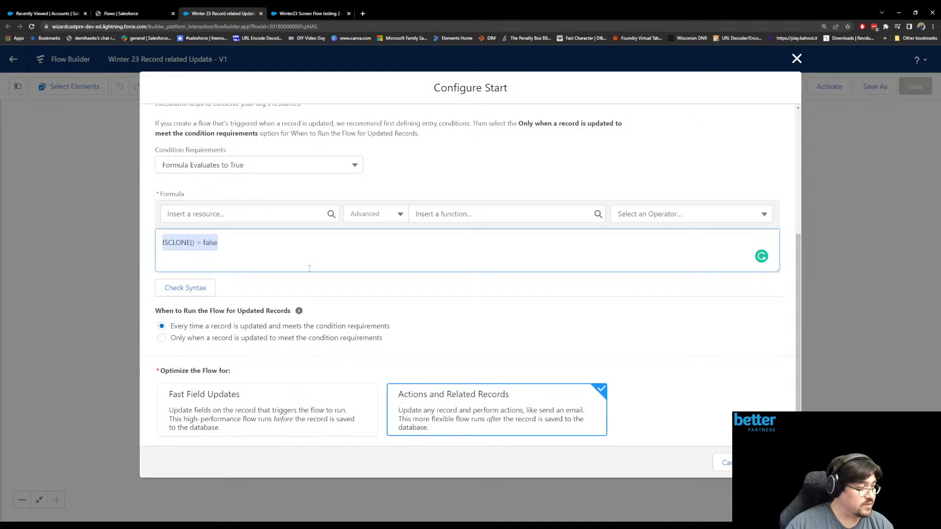
# - Cancel the start configuration and switch to the Winter23 Screen Flow testing 2 flow
pyautogui.click(727, 464)
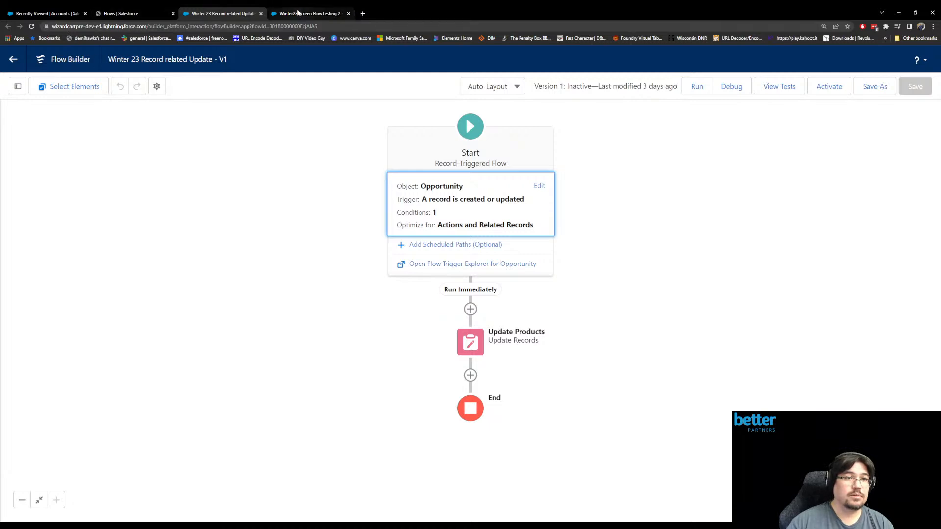
pyautogui.click(298, 12)
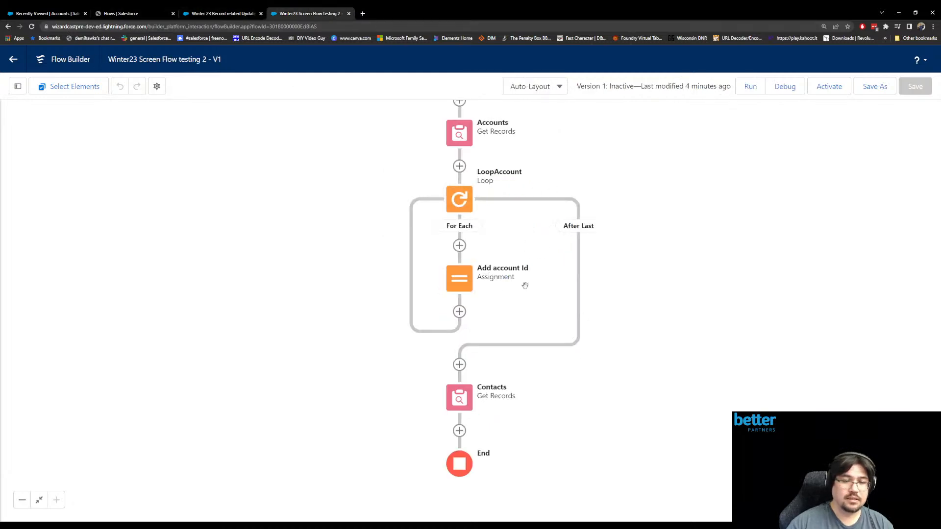
# - Add a Decision element labeled "Which Path" after the Contacts Get Records element
pyautogui.click(460, 431)
pyautogui.moveTo(597, 362); pyautogui.dragTo(574, 178)
pyautogui.click(436, 245)
pyautogui.click(432, 211)
pyautogui.scroll(-3, 425, 327)
pyautogui.click(427, 365)
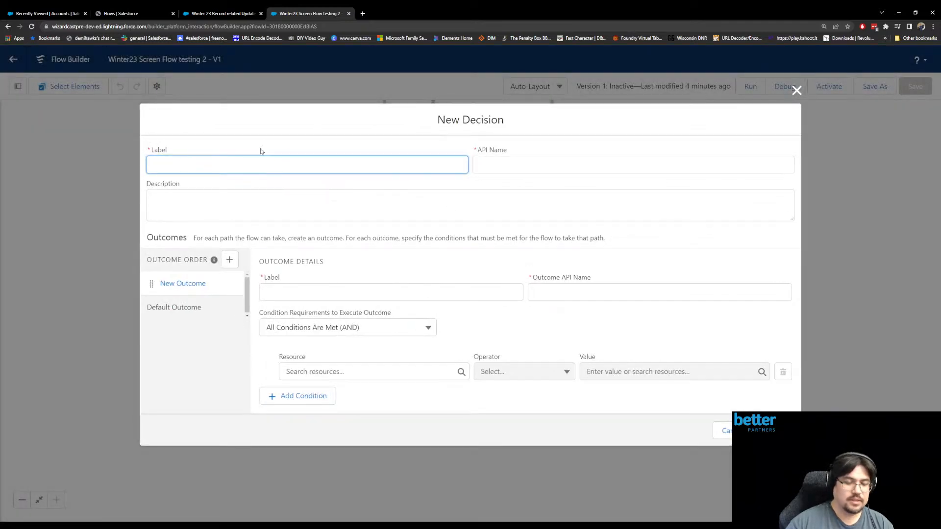
pyautogui.write('Which Path')
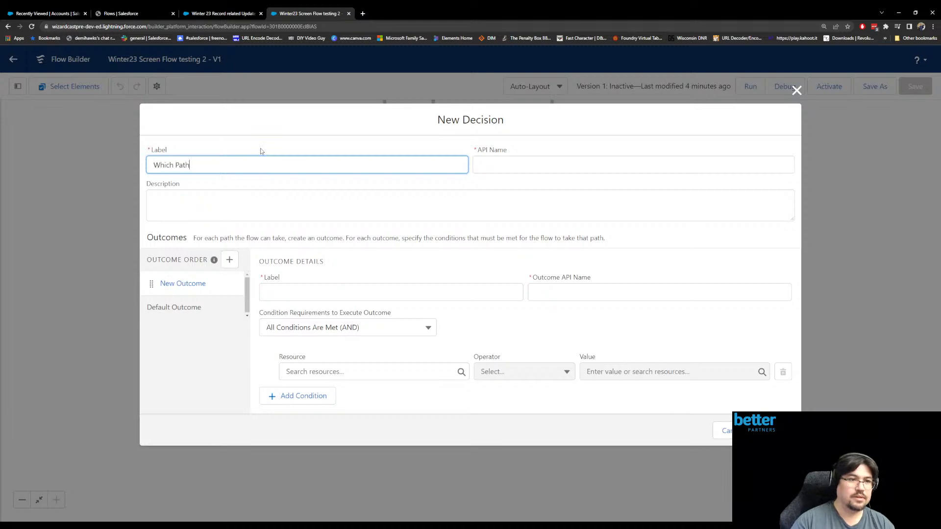
pyautogui.press('Tab')
# - Set the decision outcome's label and API name to Path1
pyautogui.click(301, 295)
pyautogui.write('Path')
pyautogui.press('Tab')
pyautogui.click(337, 292)
pyautogui.write('1')
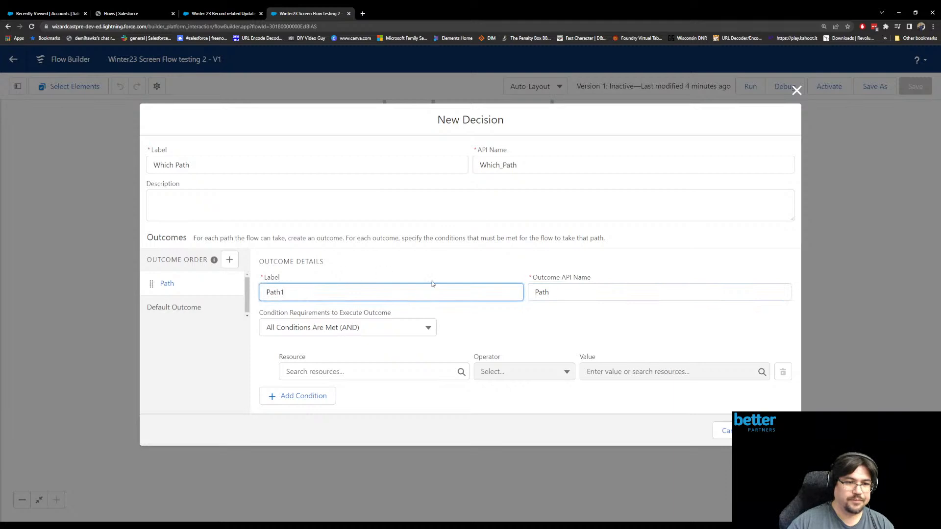
pyautogui.click(555, 293)
pyautogui.write('1')
# - Abandon a new resource for the Path1 condition and discard the unfinished Decision element
pyautogui.click(407, 375)
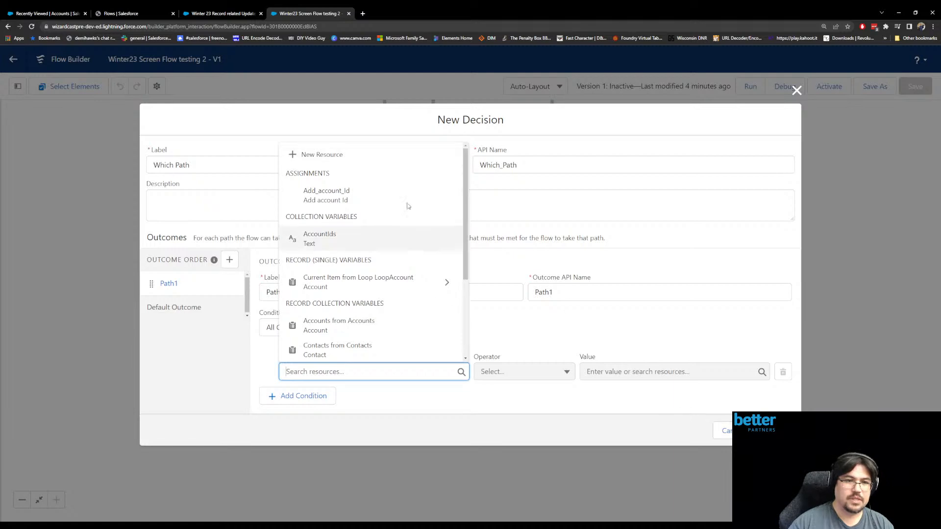
pyautogui.click(371, 156)
pyautogui.click(326, 239)
pyautogui.click(390, 274)
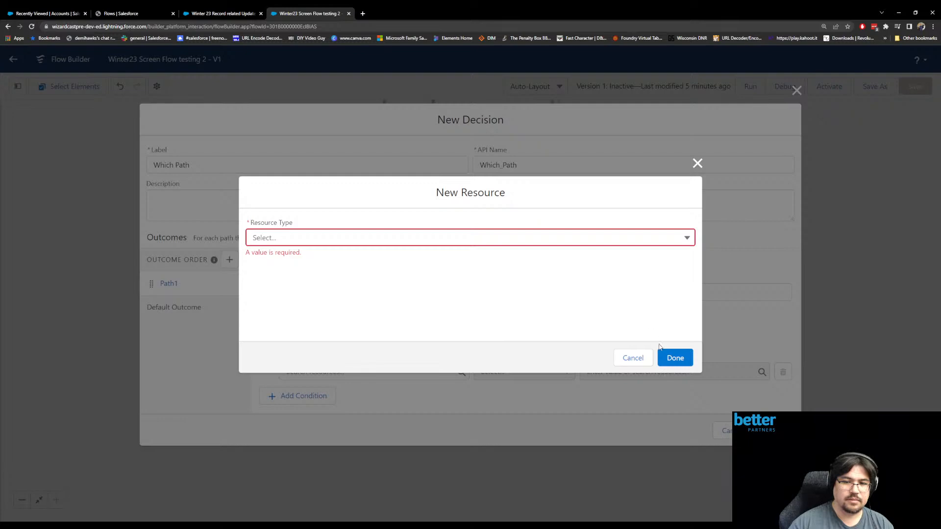
pyautogui.click(633, 358)
pyautogui.press('Escape')
# - Add a Screen element labeled "PathSelection" directly after the flow's Start element
pyautogui.scroll(3, 611, 376)
pyautogui.click(465, 209)
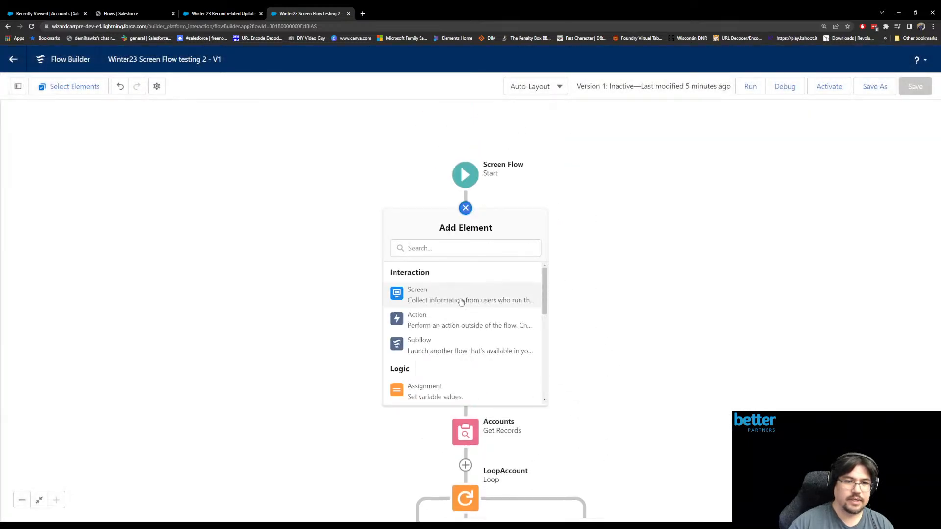
pyautogui.click(465, 301)
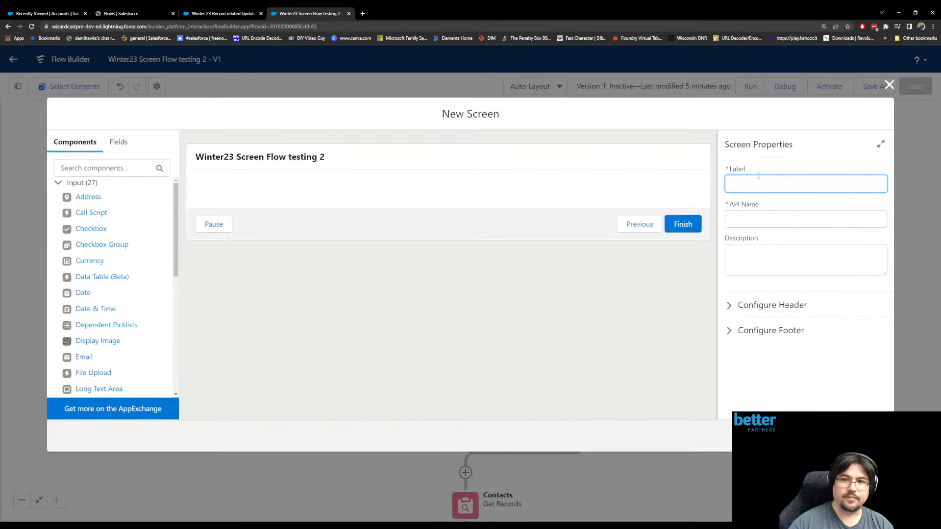
pyautogui.write('PathSecle')
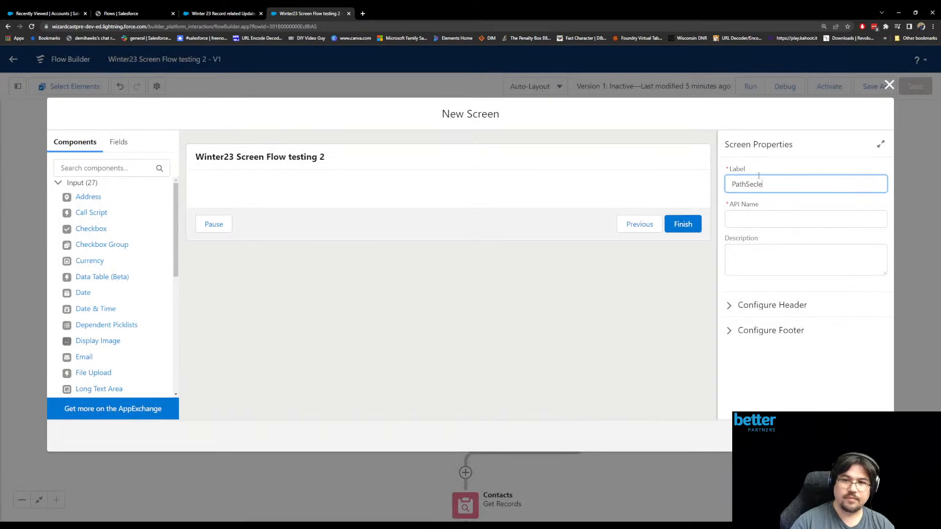
pyautogui.press('BackSpace')
pyautogui.press('BackSpace')
pyautogui.press('BackSpace')
pyautogui.write('lection')
pyautogui.press('Tab')
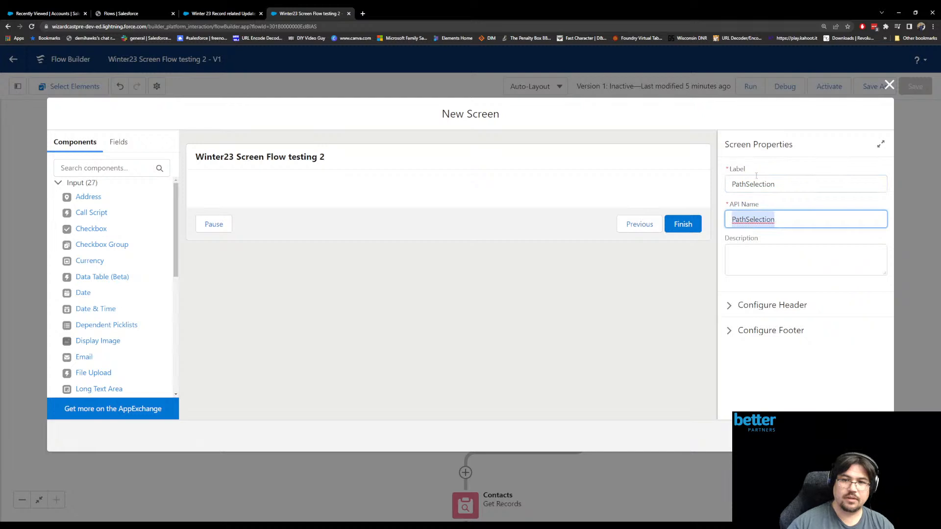
# - Add a Picklist component to the screen, label it "PathOption" and make it required
pyautogui.click(94, 167)
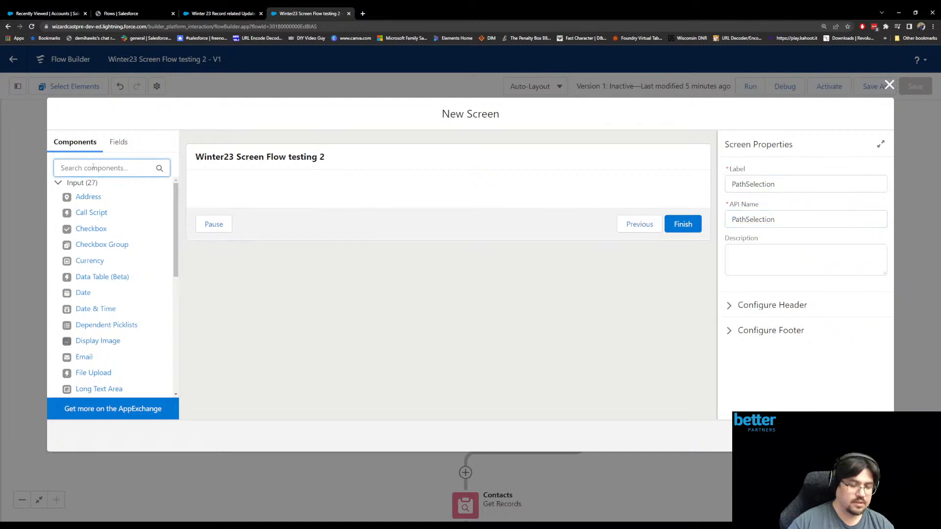
pyautogui.write('pickl')
pyautogui.moveTo(81, 230); pyautogui.dragTo(308, 201)
pyautogui.click(754, 219)
pyautogui.click(744, 186)
pyautogui.write('PathOption')
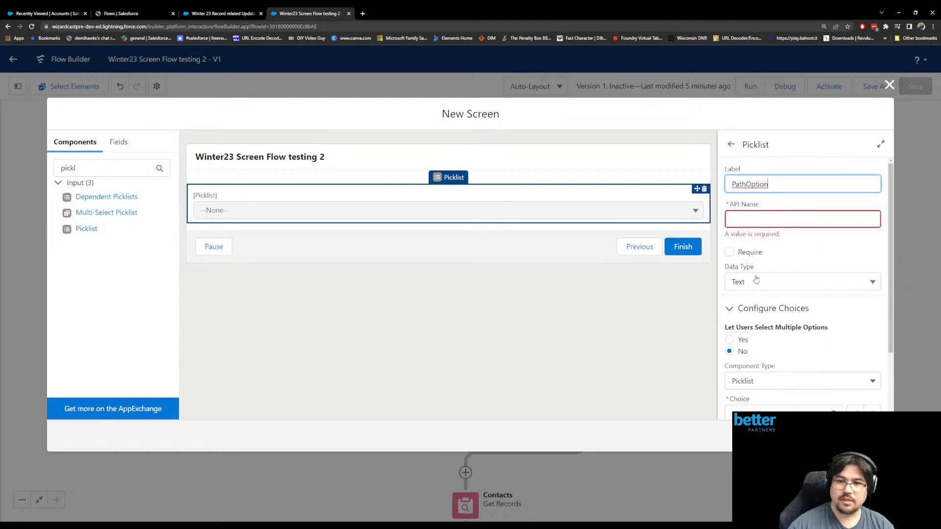
pyautogui.click(740, 253)
pyautogui.click(731, 243)
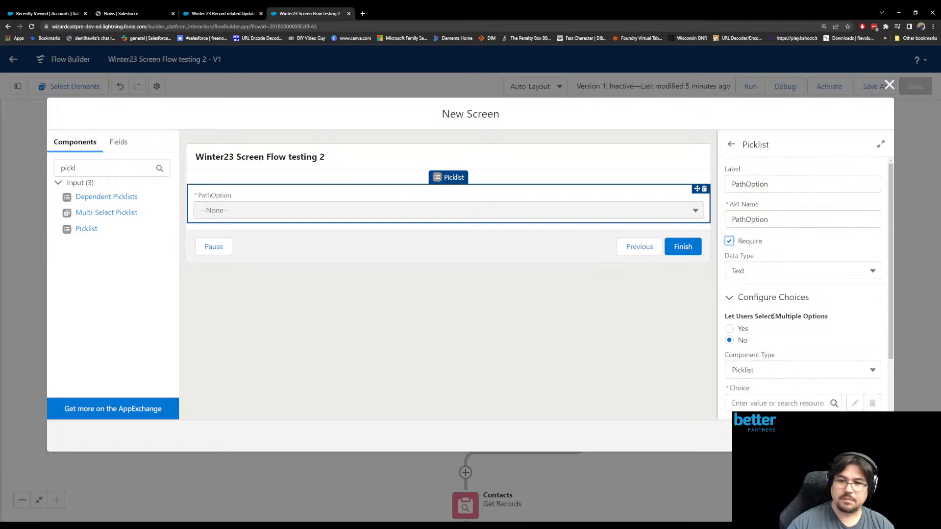
# - Create a new Choice resource for the picklist's first choice, with the API name Path1_Choice
pyautogui.scroll(-2, 766, 346)
pyautogui.click(750, 330)
pyautogui.click(760, 348)
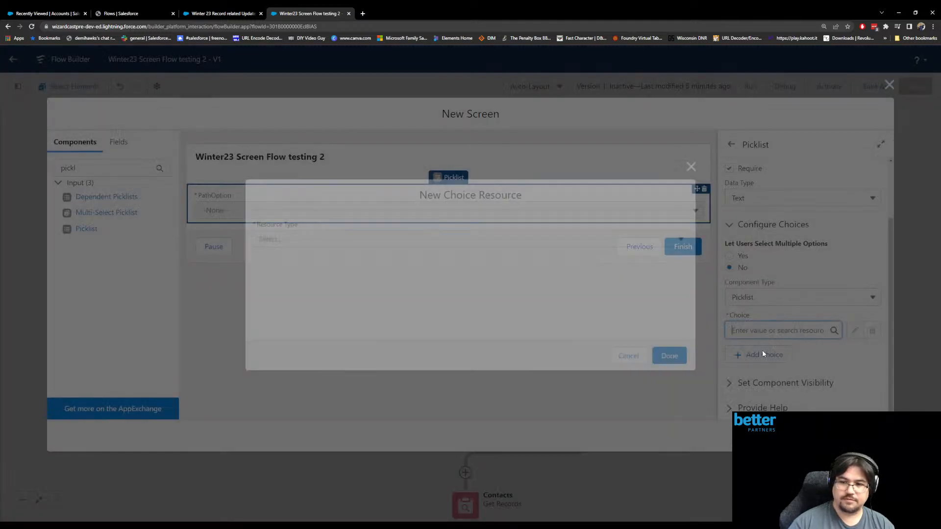
pyautogui.click(433, 237)
pyautogui.click(406, 262)
pyautogui.click(335, 196)
pyautogui.write('Path1')
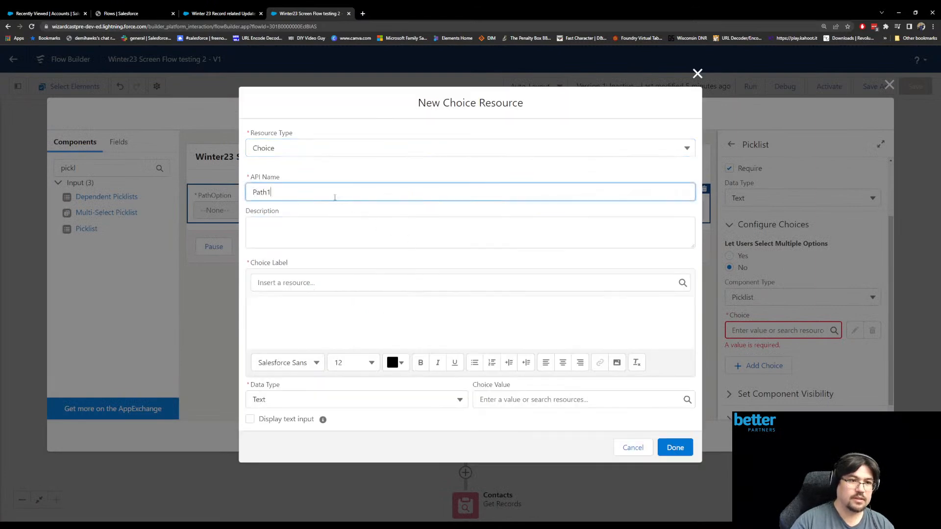
pyautogui.write('_Choice')
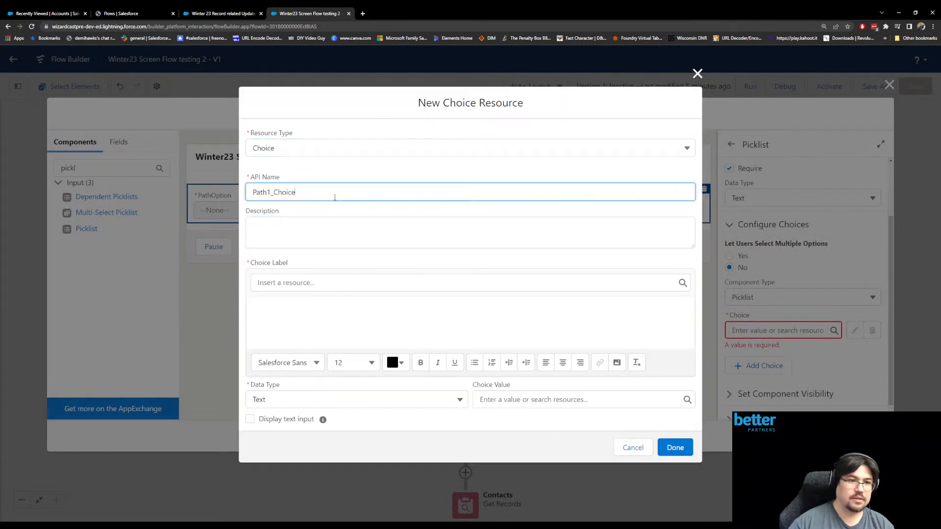
# - Fill in the label of the Path1_Choice resource, set its choice value to Path1, and finish the resource
pyautogui.click(323, 343)
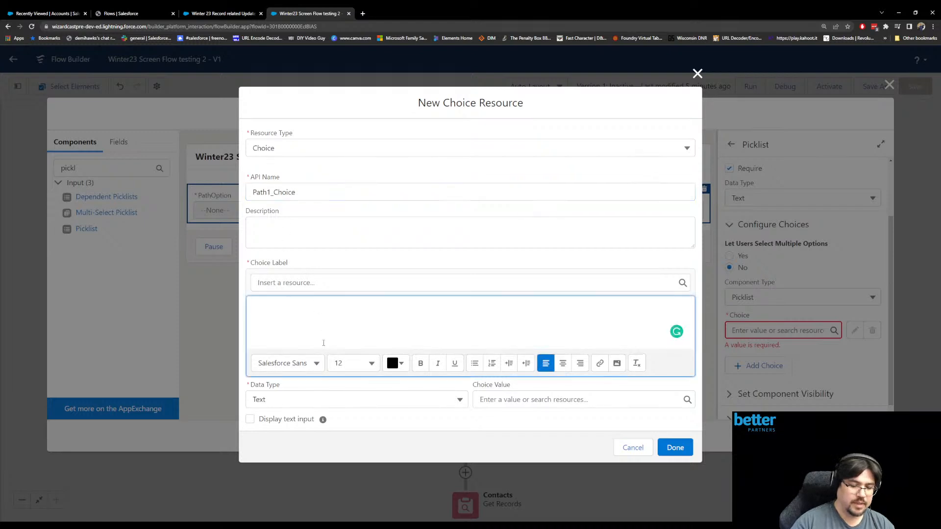
pyautogui.click(507, 399)
pyautogui.write('Path1')
pyautogui.click(675, 447)
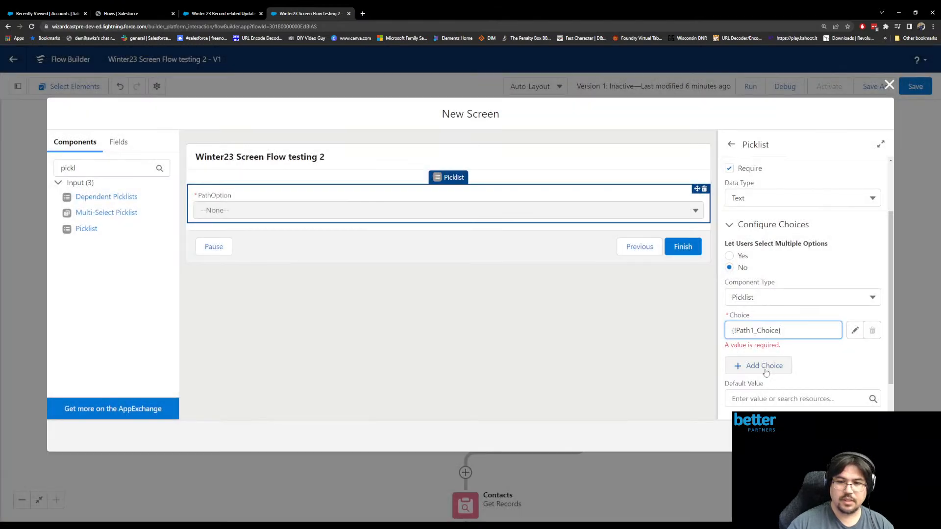
# - Add a second choice to the picklist and create a Choice resource for it with the API name Path2_Choice
pyautogui.click(766, 372)
pyautogui.click(765, 365)
pyautogui.click(773, 392)
pyautogui.click(297, 238)
pyautogui.click(292, 270)
pyautogui.click(288, 191)
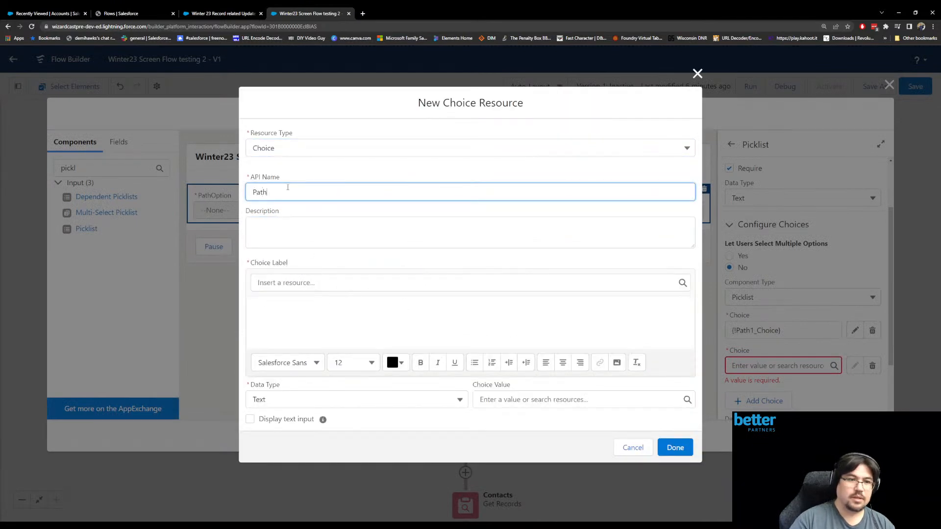
pyautogui.write('Path2_Choice')
pyautogui.press('Tab')
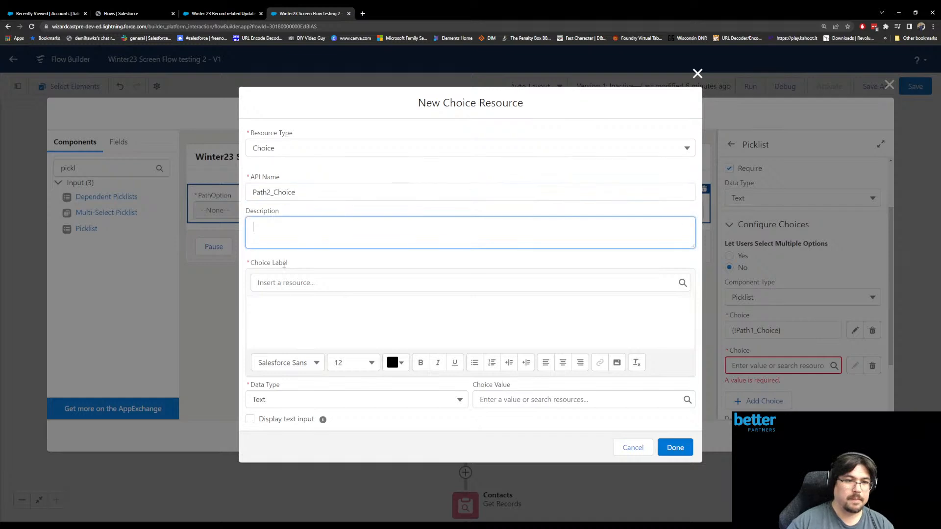
# - Set the second choice's label to "Path 2" and its value to Path2, then finish the resource and the screen
pyautogui.click(274, 310)
pyautogui.write('Path 2')
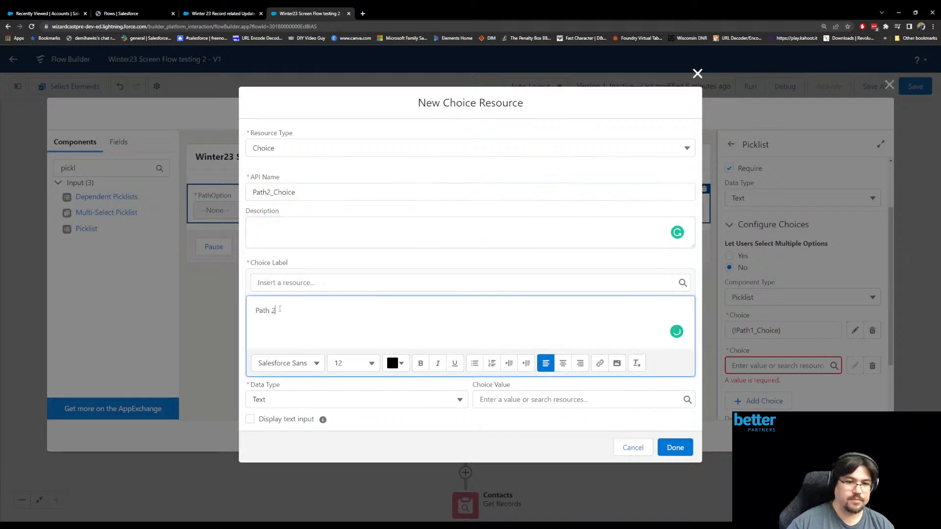
pyautogui.click(486, 399)
pyautogui.write('Path2')
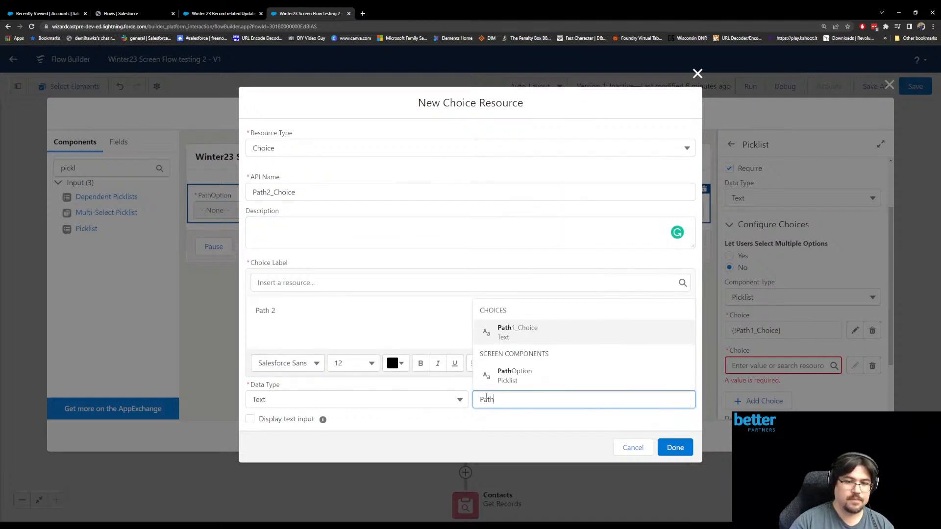
pyautogui.click(675, 447)
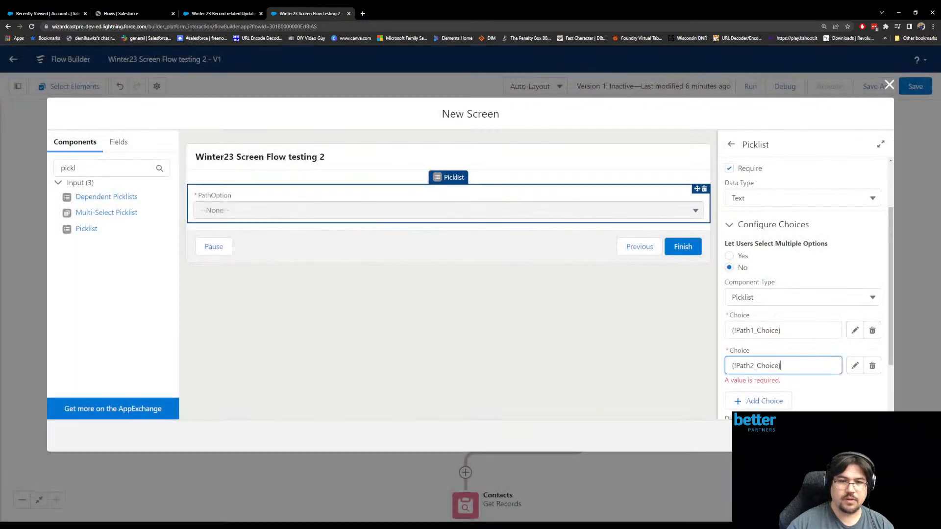
pyautogui.click(872, 436)
pyautogui.moveTo(558, 435); pyautogui.dragTo(547, 368)
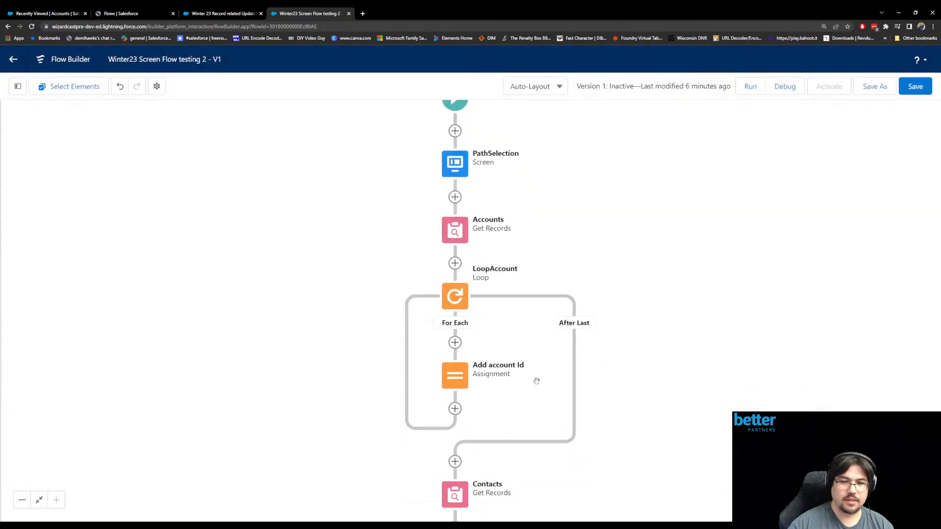
pyautogui.moveTo(460, 461); pyautogui.dragTo(446, 330)
pyautogui.click(442, 397)
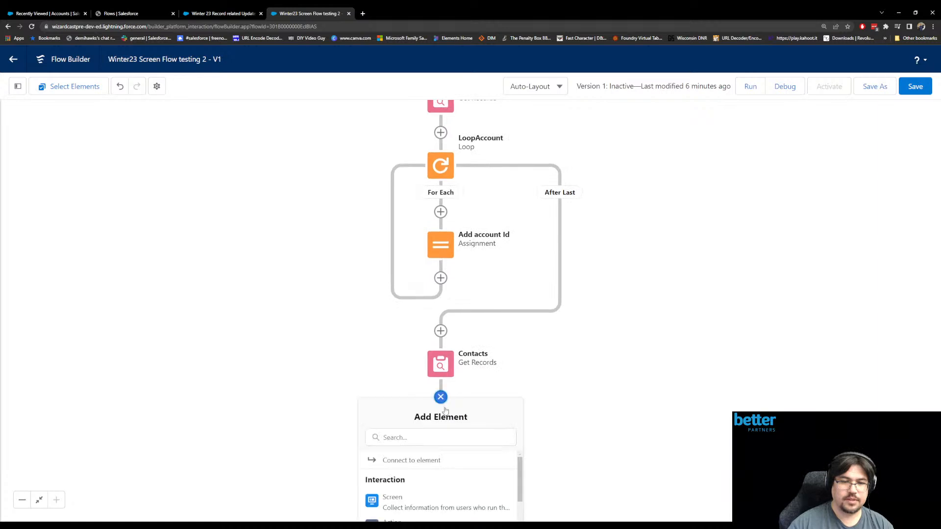
pyautogui.moveTo(518, 453); pyautogui.dragTo(505, 317)
pyautogui.click(438, 325)
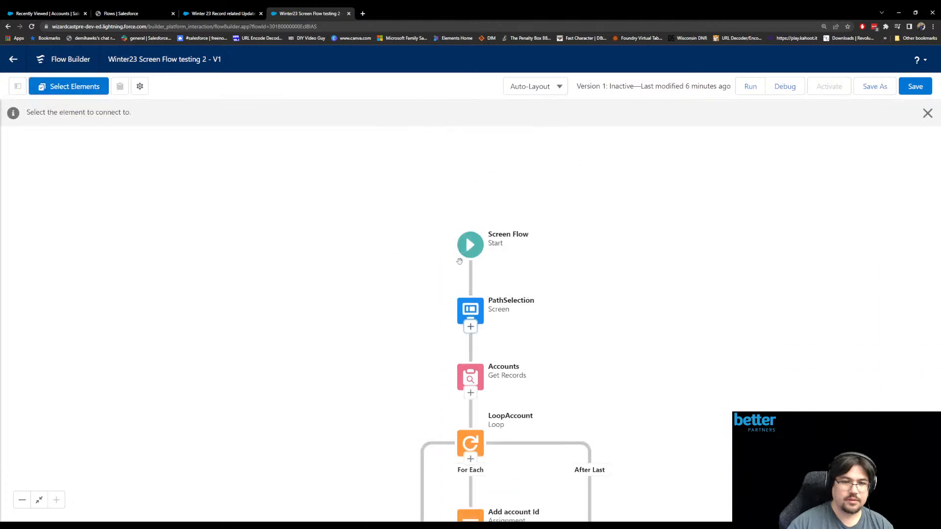
pyautogui.scroll(-8, 595, 444)
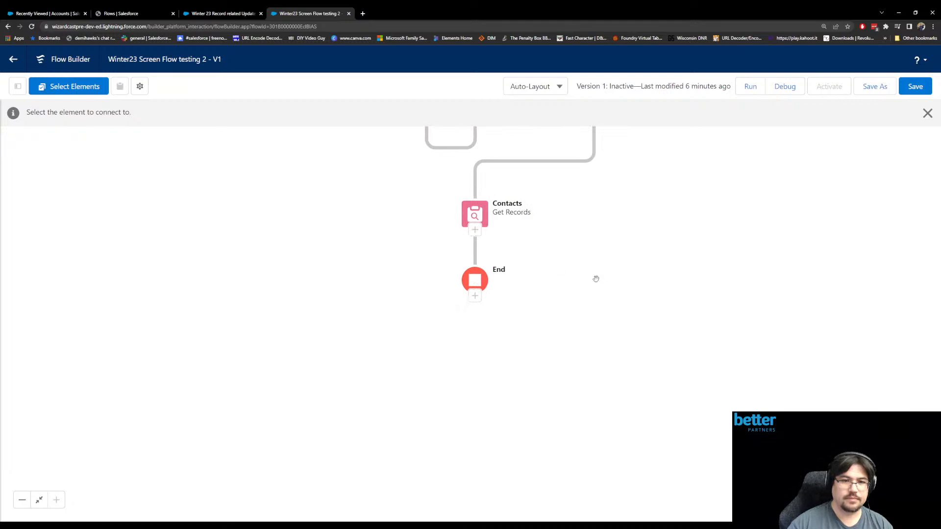
pyautogui.click(927, 113)
# - Add a Decision element labeled "Pathways" directly after the Contacts Get Records element
pyautogui.click(475, 246)
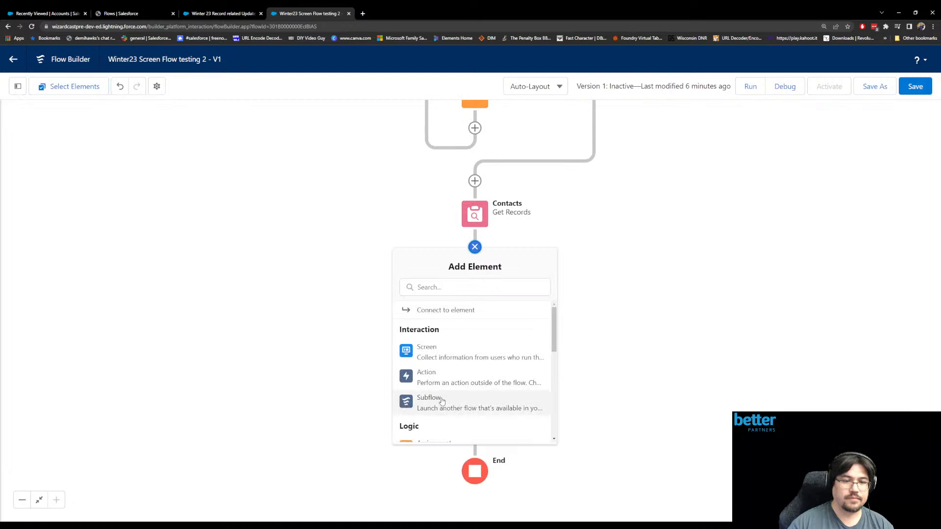
pyautogui.scroll(-3, 438, 403)
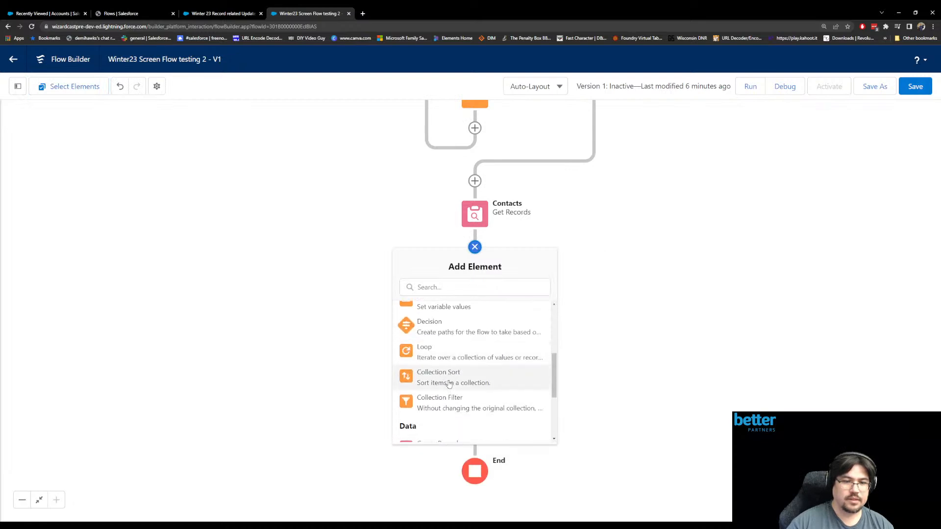
pyautogui.click(440, 325)
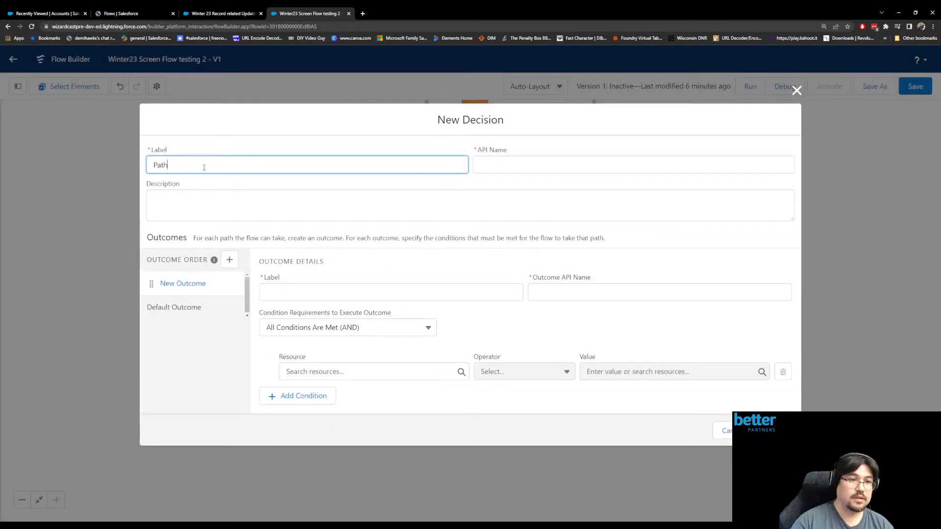
pyautogui.write('Pathways')
pyautogui.press('Tab')
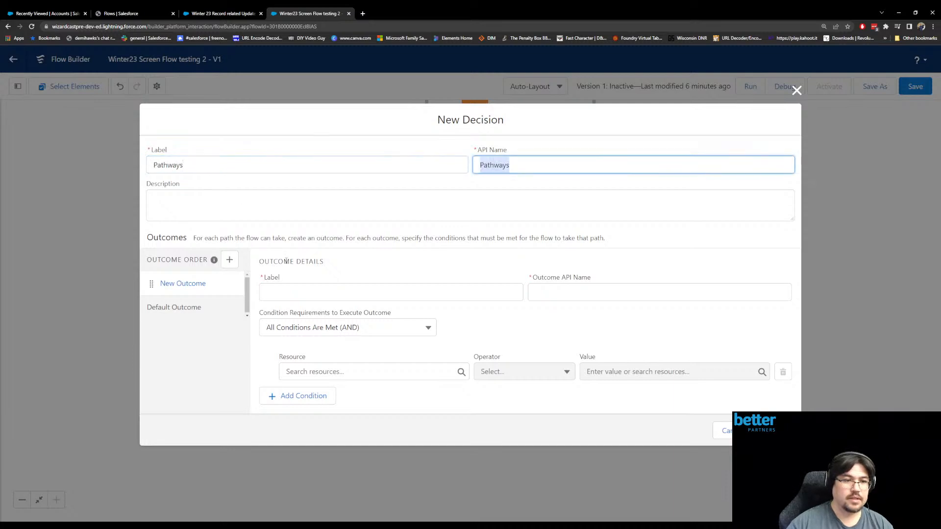
# - Label the decision's first outcome "Path 1" with the API name Path_1
pyautogui.click(291, 292)
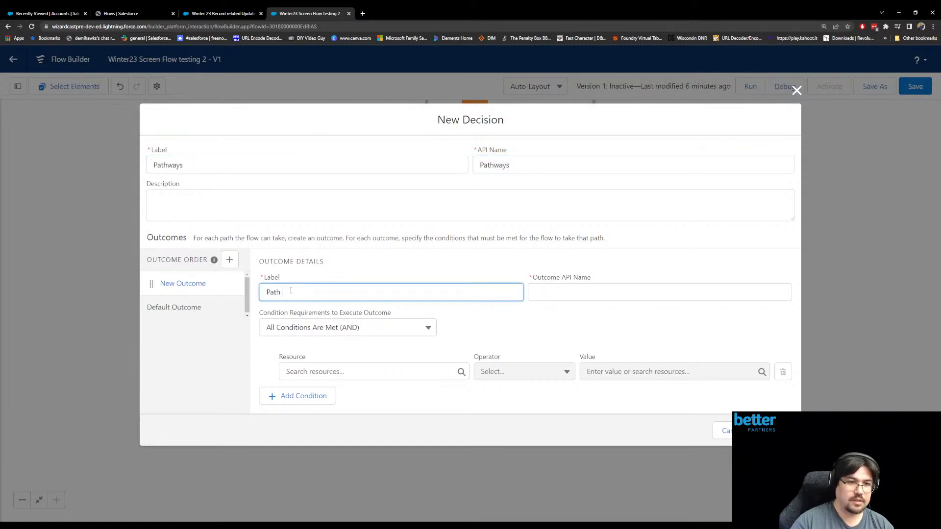
pyautogui.press('Tab')
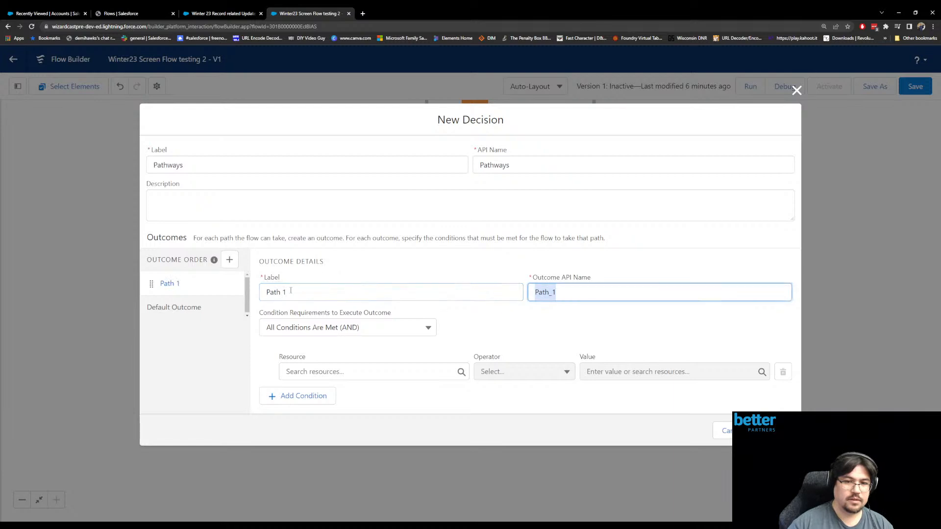
pyautogui.press('End')
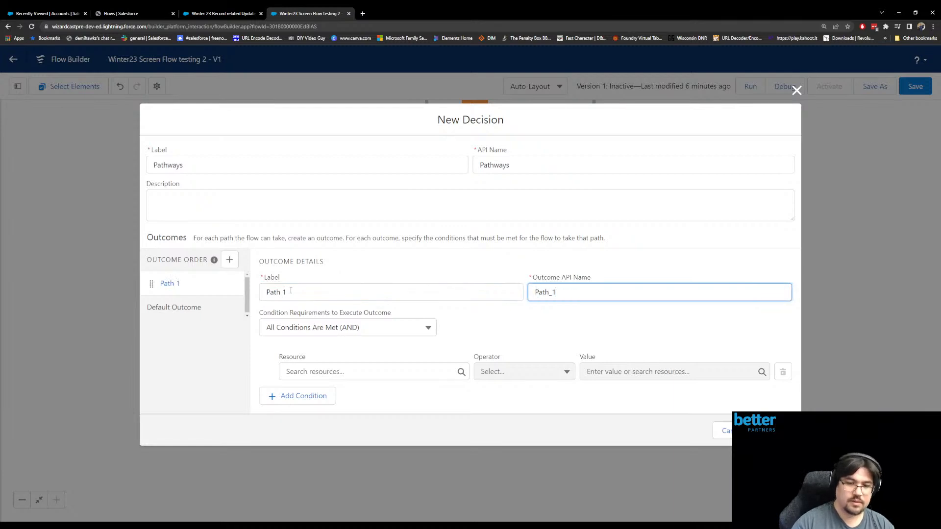
pyautogui.click(338, 372)
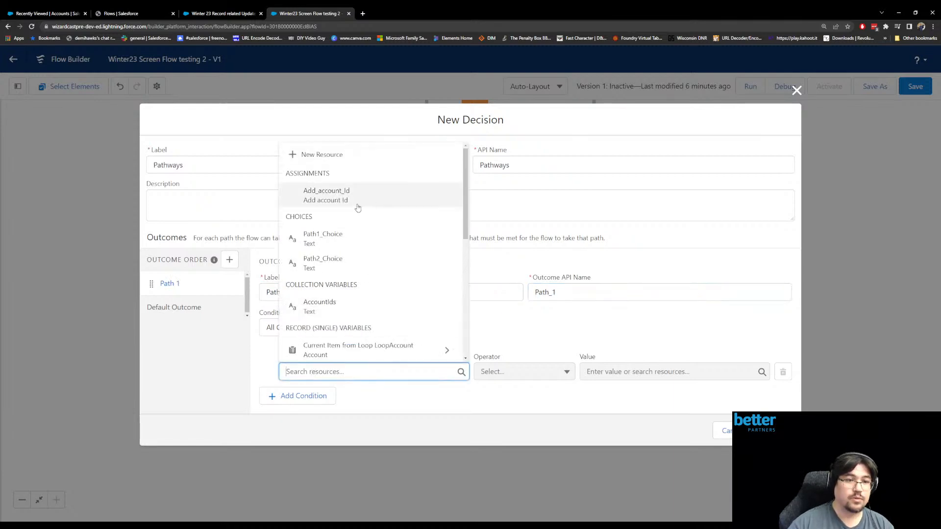
pyautogui.scroll(-5, 369, 233)
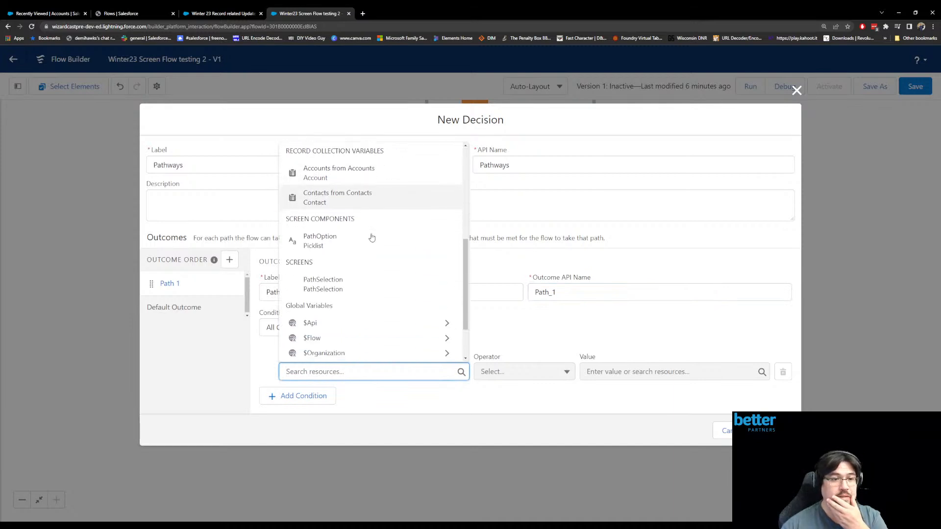
pyautogui.click(346, 292)
pyautogui.click(553, 375)
pyautogui.click(539, 377)
pyautogui.click(357, 376)
pyautogui.moveTo(337, 374); pyautogui.dragTo(287, 373)
pyautogui.click(582, 378)
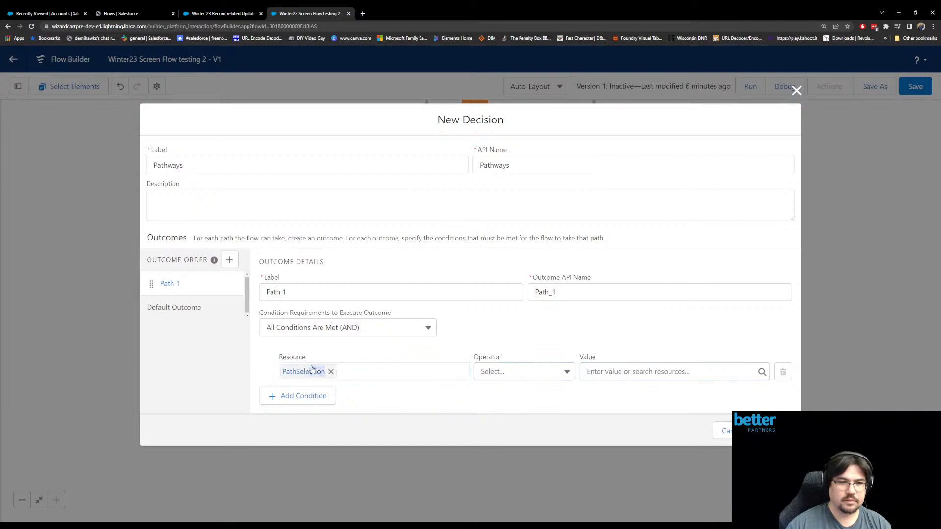
pyautogui.click(331, 372)
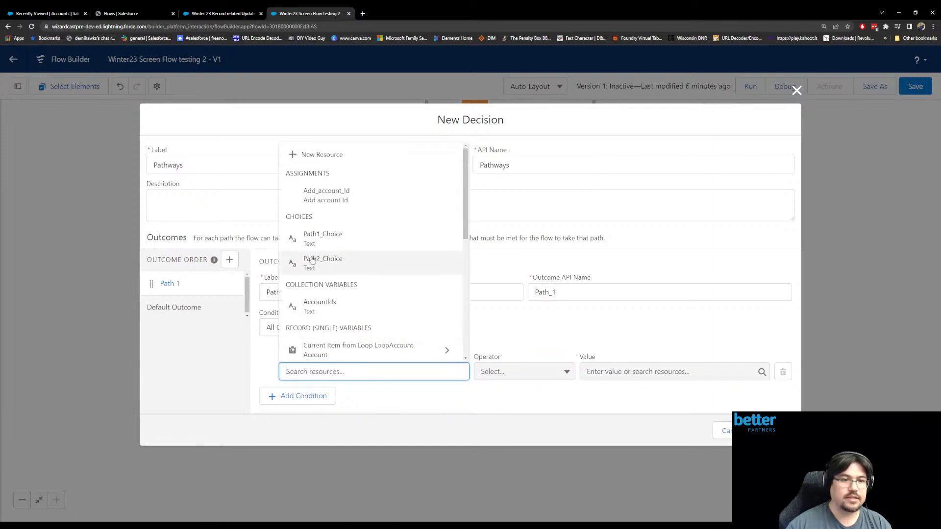
# - Set the Path 1 outcome's condition to the PathOption picklist Equals Path1_Choice
pyautogui.scroll(-4, 362, 285)
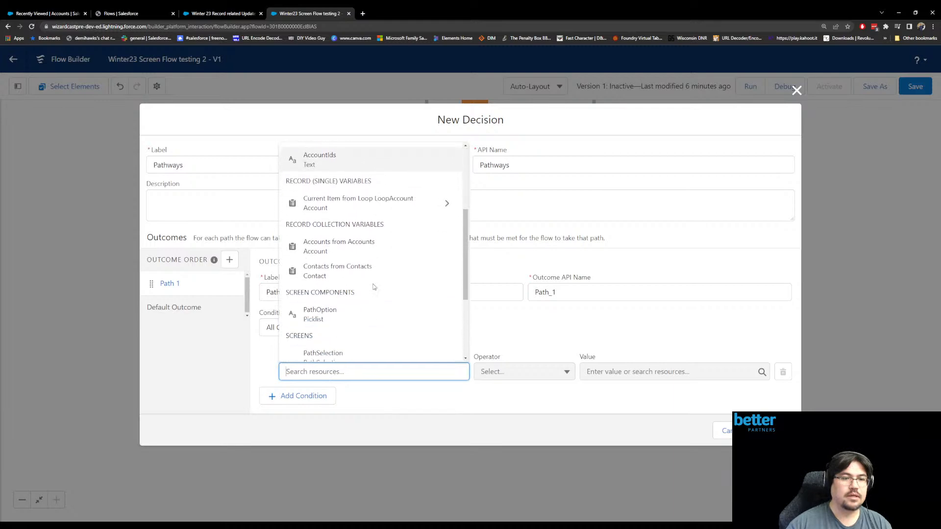
pyautogui.click(334, 281)
pyautogui.click(510, 372)
pyautogui.click(525, 392)
pyautogui.click(610, 373)
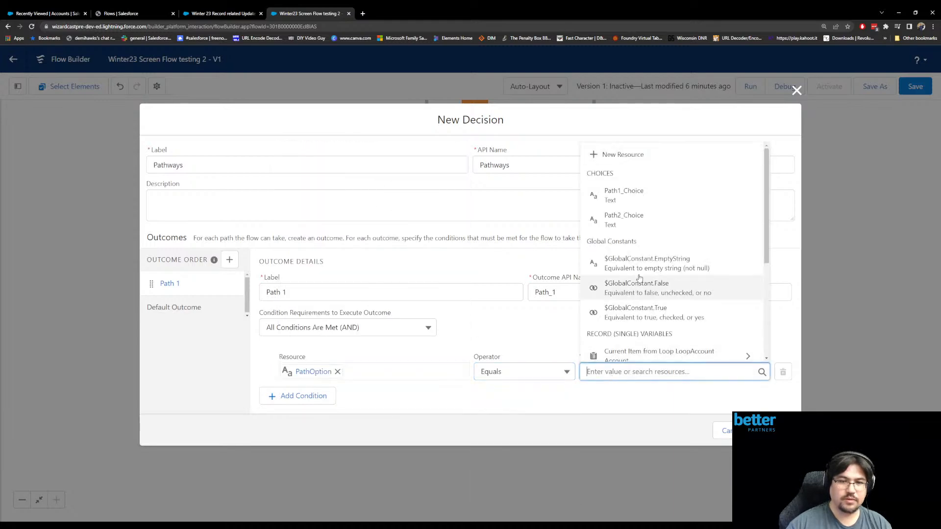
pyautogui.click(632, 187)
# - Rename the decision's default outcome to "No selection"
pyautogui.click(148, 308)
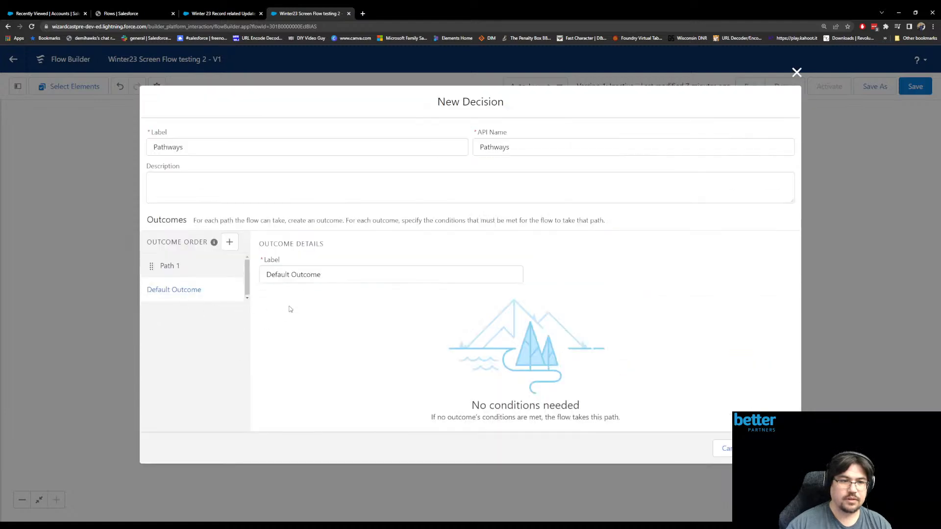
pyautogui.tripleClick(289, 275)
pyautogui.write('No selection')
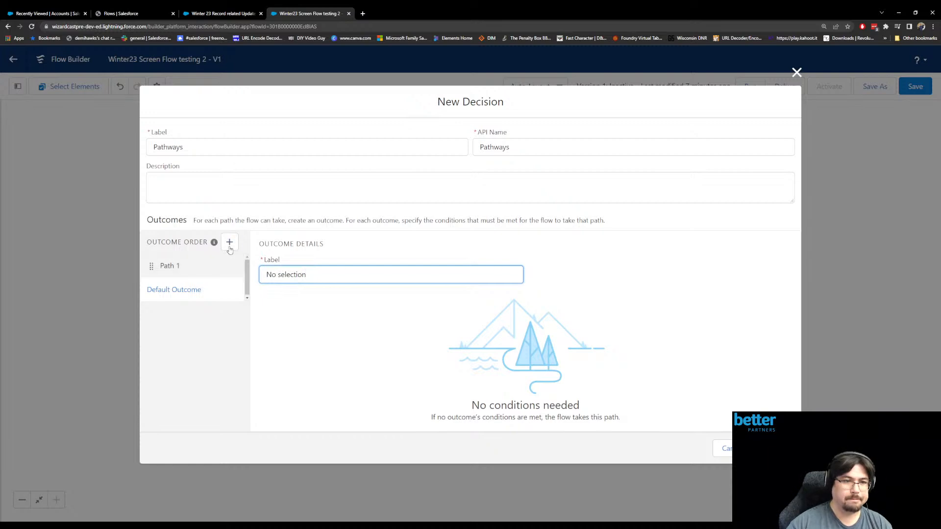
# - Add another outcome to the decision, labeled "Path 2" with the API name Path_2
pyautogui.click(230, 242)
pyautogui.write('Path')
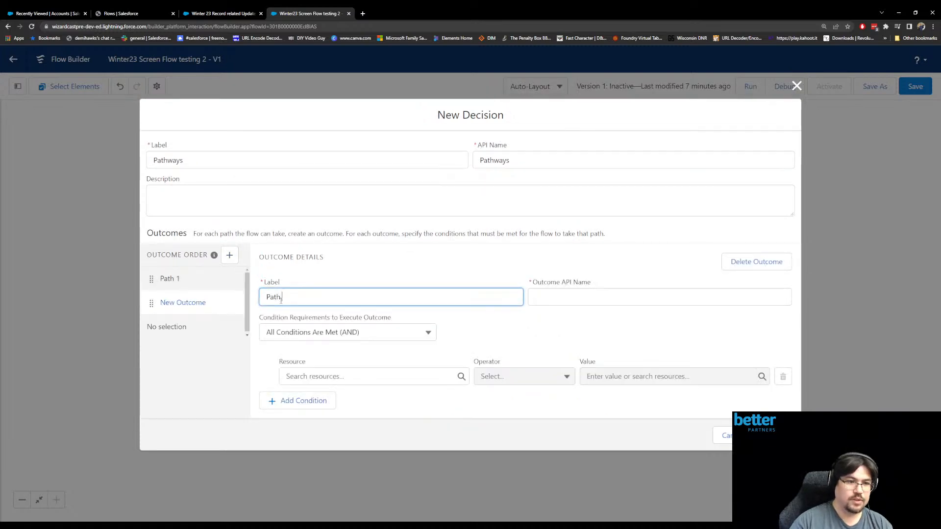
pyautogui.write(' 2')
pyautogui.press('Tab')
# - Set the Path 2 outcome's condition to PathOption Equals Path2_Choice and finish the Decision element
pyautogui.click(338, 376)
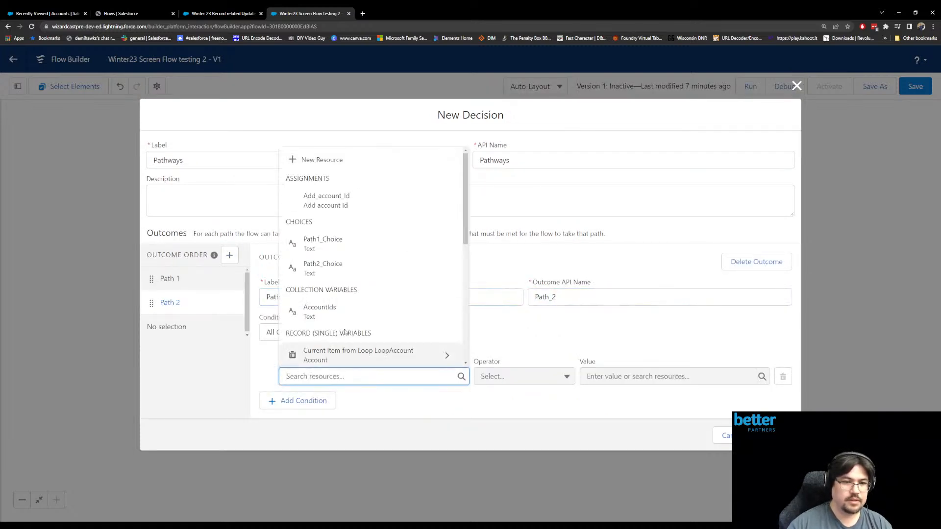
pyautogui.scroll(-4, 364, 287)
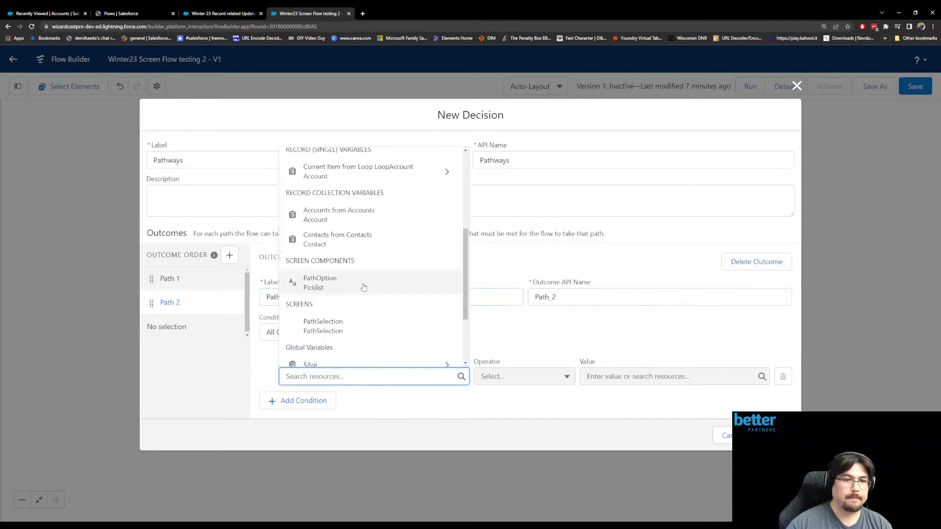
pyautogui.click(362, 287)
pyautogui.click(612, 376)
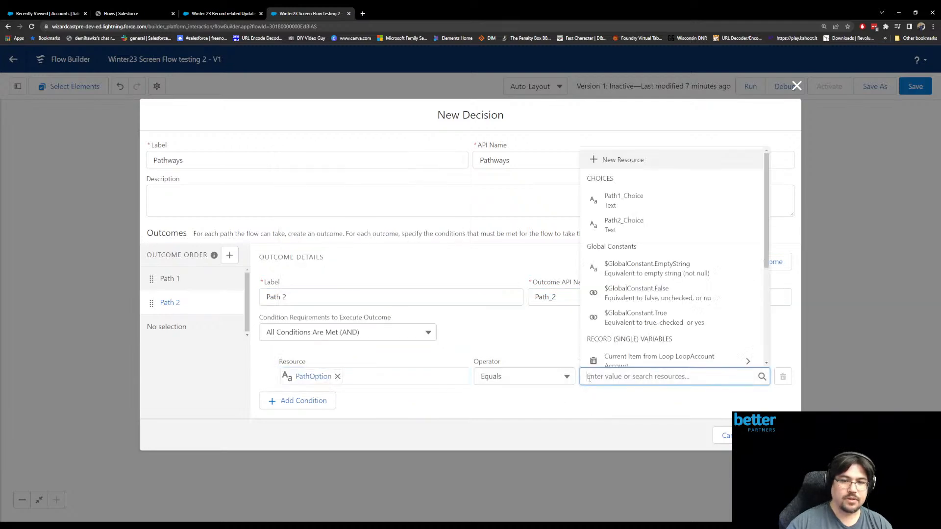
pyautogui.click(627, 225)
pyautogui.click(772, 436)
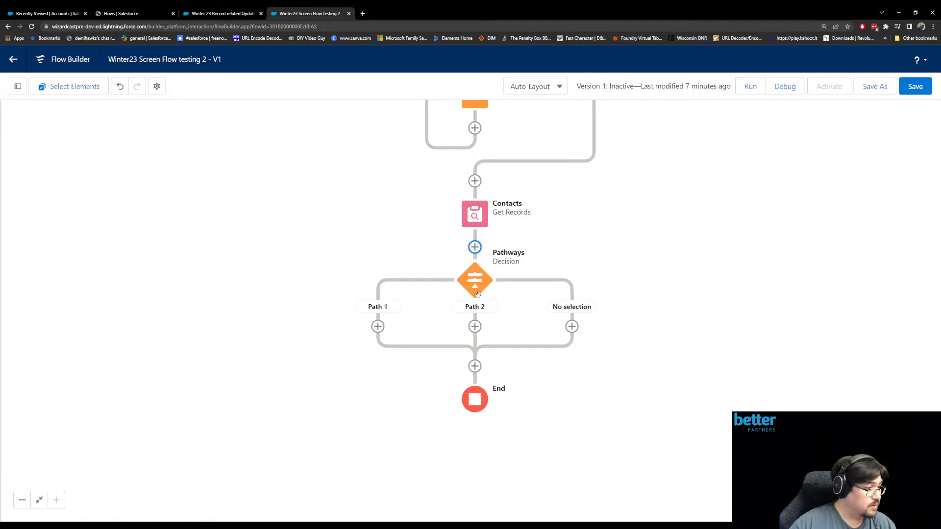
# - Connect the Path 1 branch of the Pathways decision back to the PathSelection screen and check that screen's incoming connections
pyautogui.click(378, 327)
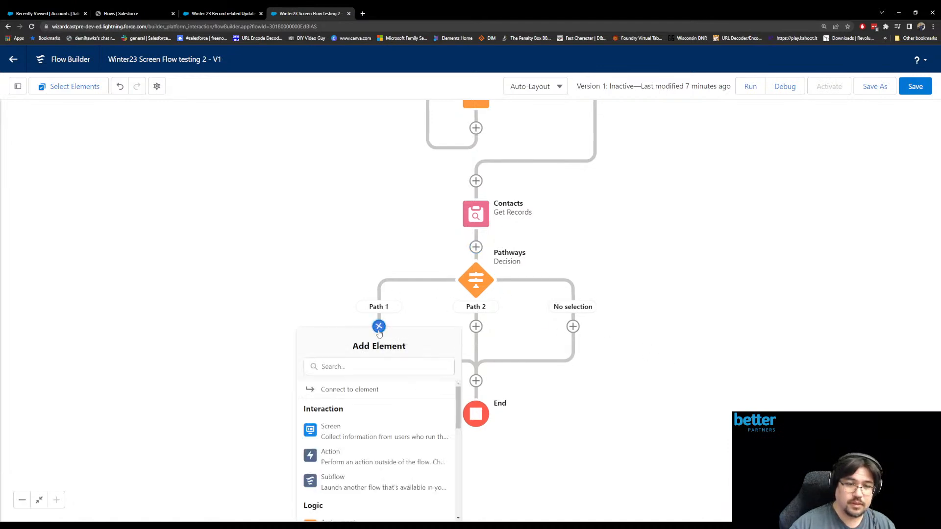
pyautogui.click(369, 389)
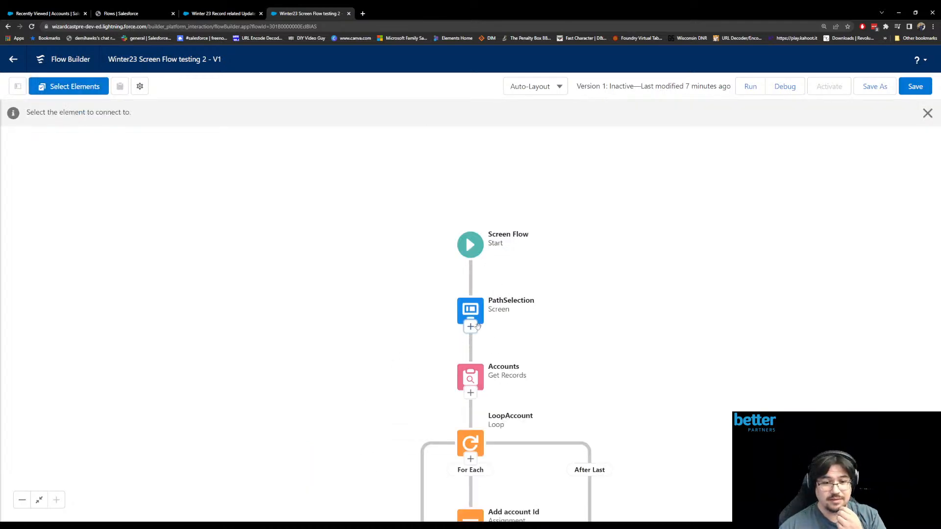
pyautogui.click(471, 327)
pyautogui.moveTo(679, 376); pyautogui.dragTo(635, 250)
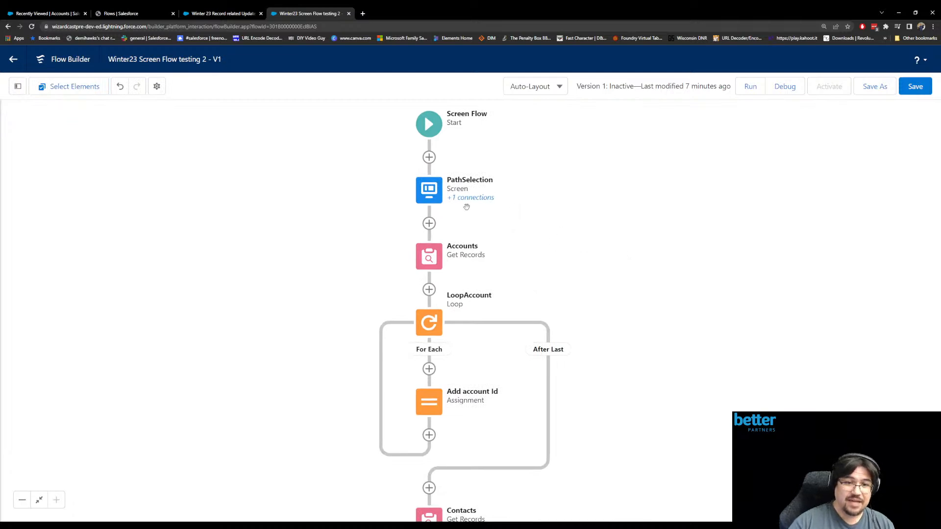
pyautogui.moveTo(503, 202); pyautogui.dragTo(490, 197)
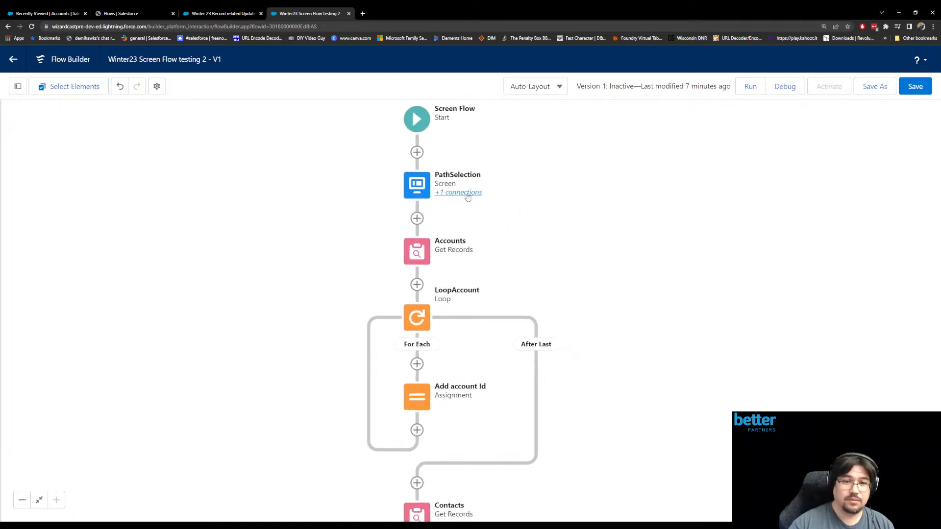
pyautogui.click(462, 195)
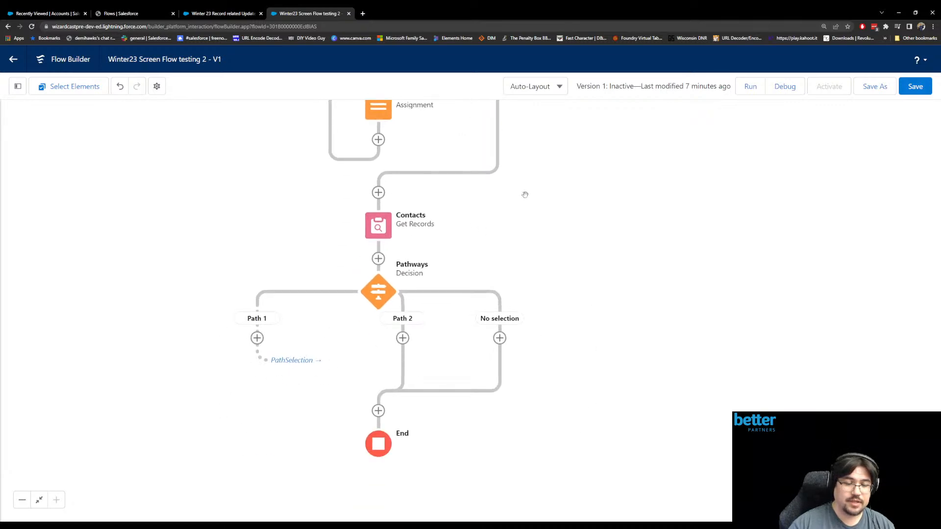
# - Add a fault path to the Contacts Get Records element
pyautogui.click(379, 226)
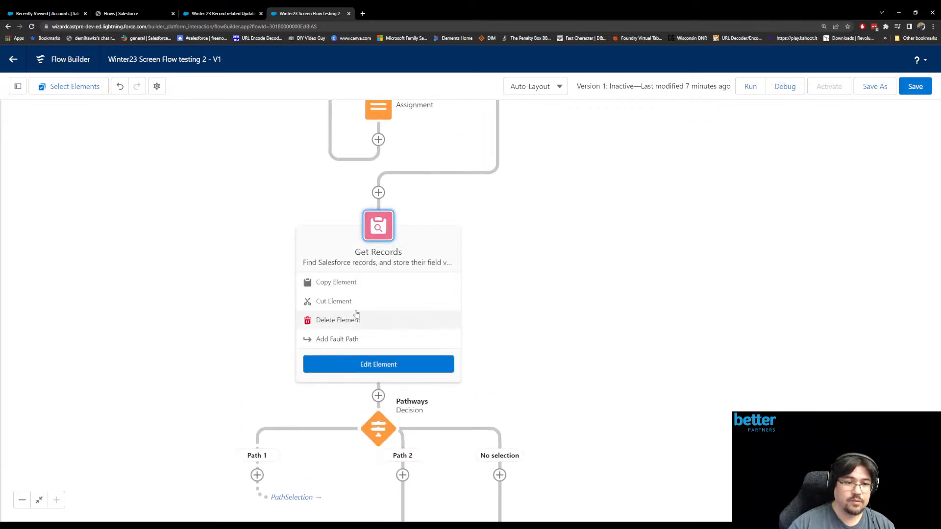
pyautogui.click(362, 338)
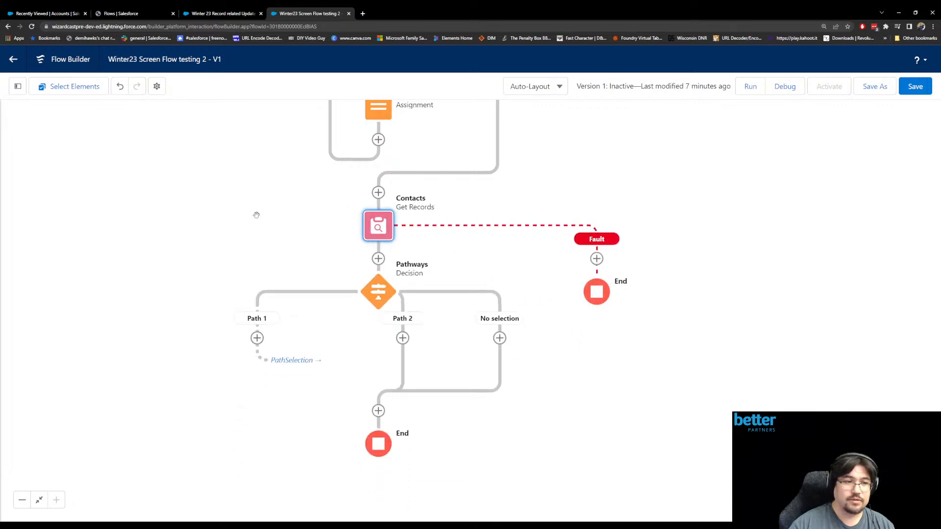
pyautogui.click(133, 216)
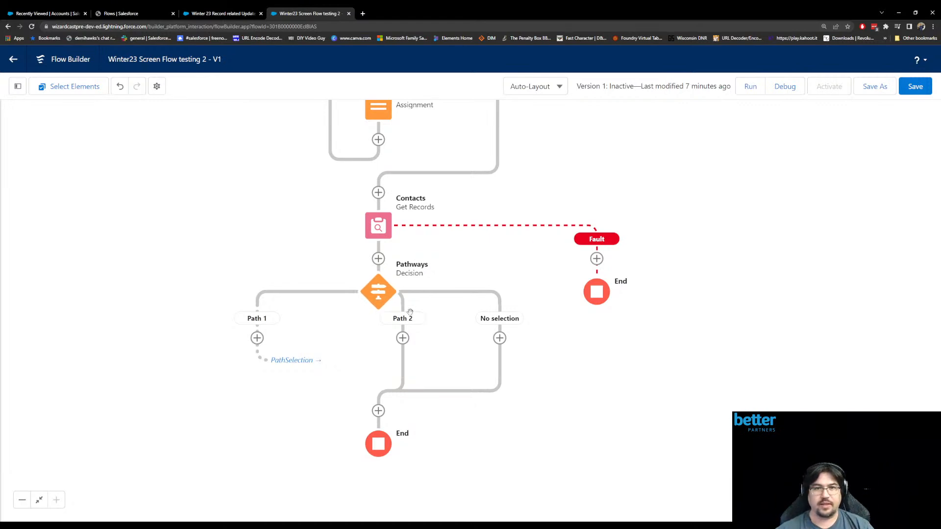
pyautogui.moveTo(321, 248); pyautogui.dragTo(369, 279)
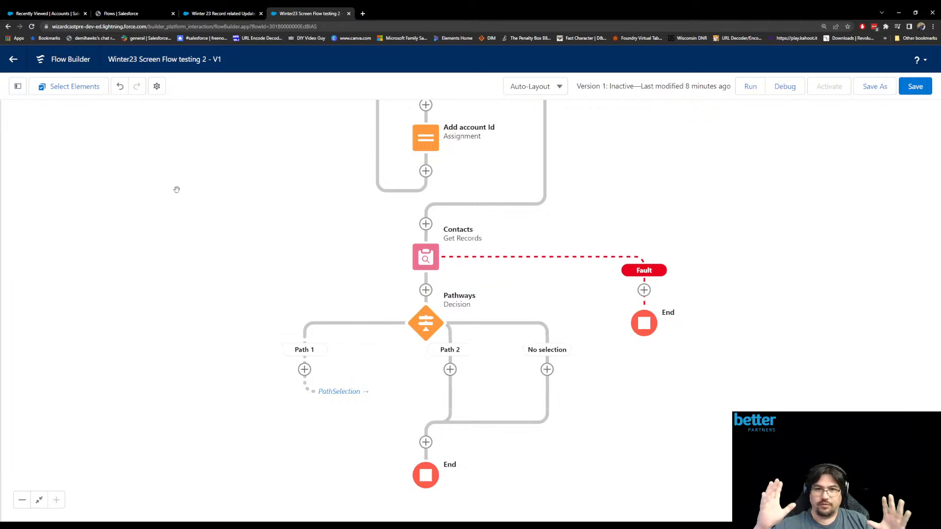
# - Show the flow's list of resources and elements, look through it and search it for "con"
pyautogui.click(18, 87)
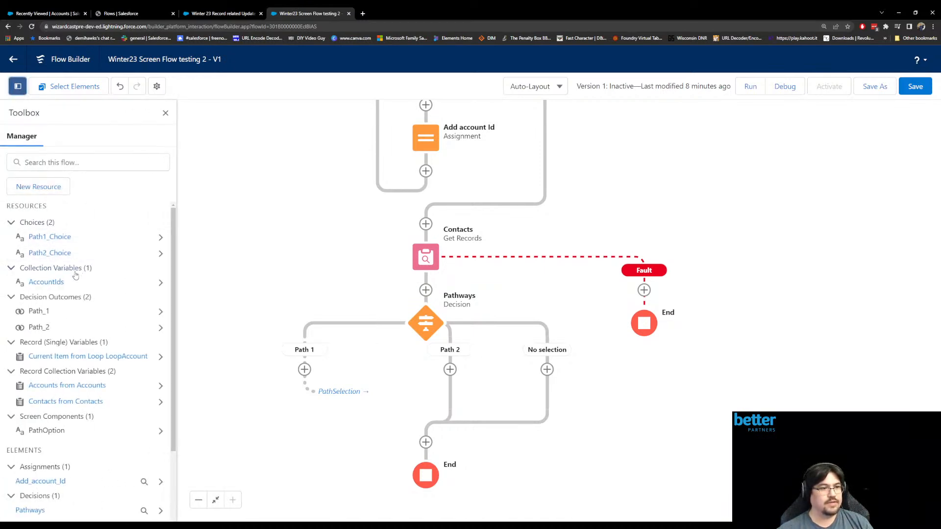
pyautogui.scroll(-3, 74, 254)
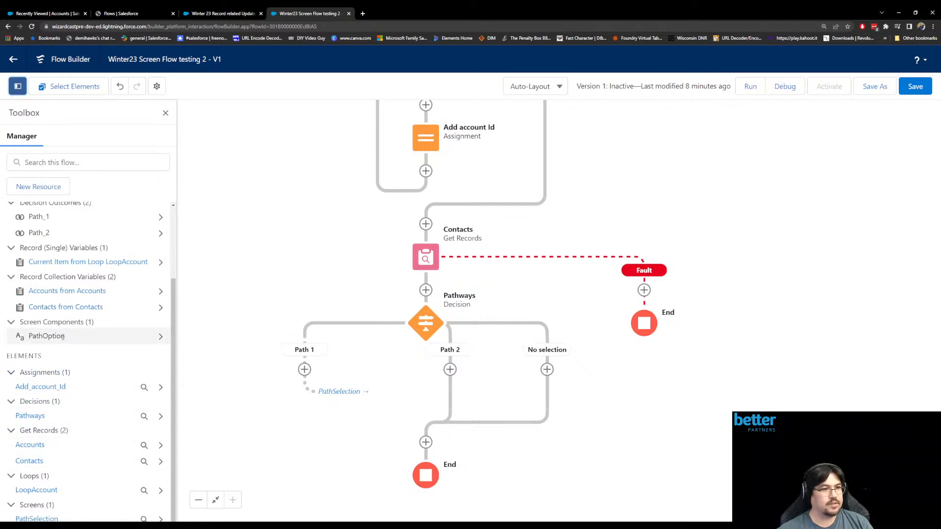
pyautogui.scroll(2, 64, 338)
pyautogui.scroll(2, 64, 339)
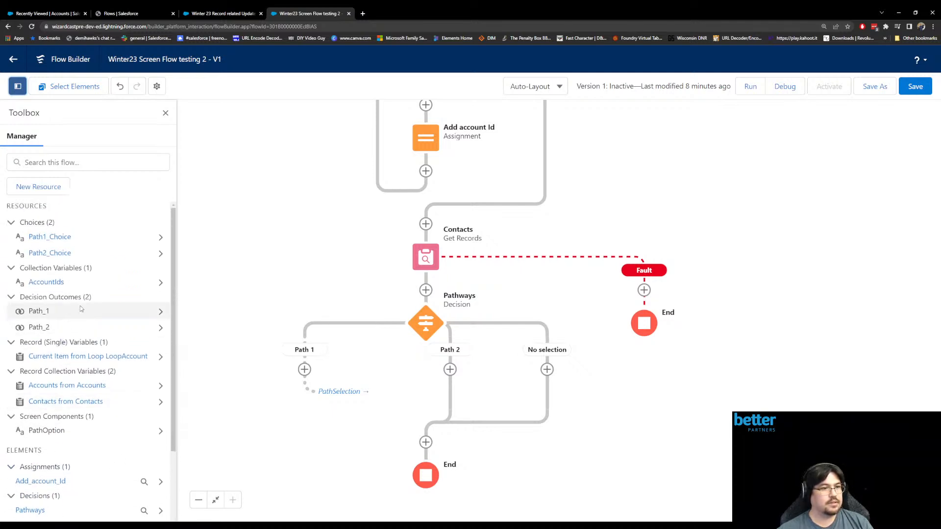
pyautogui.click(53, 166)
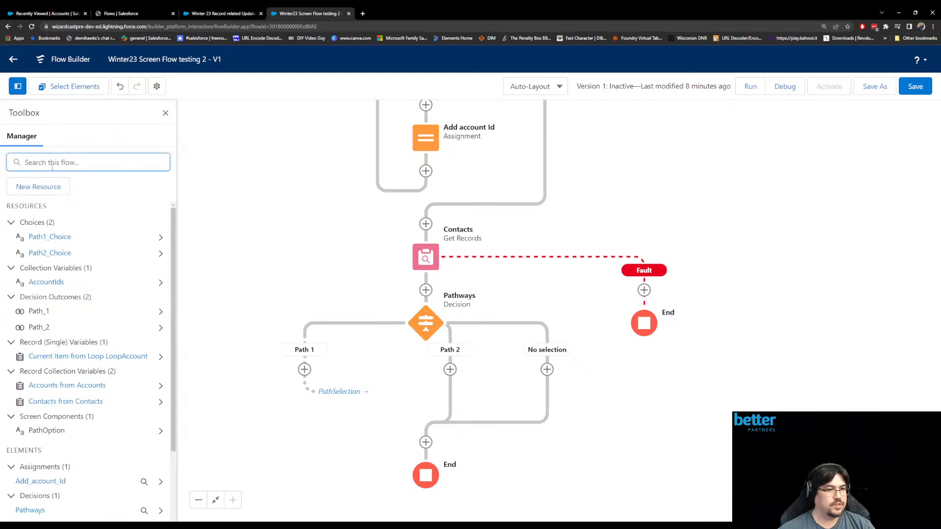
pyautogui.write('com')
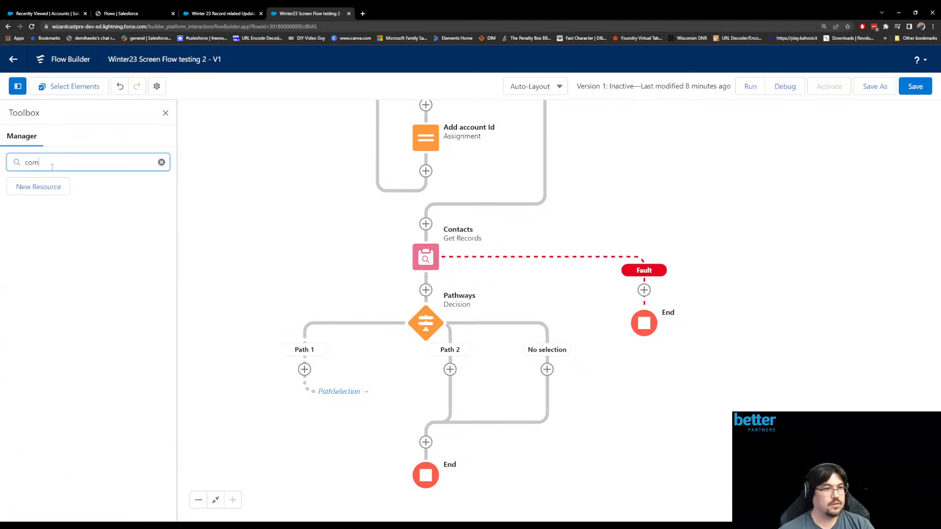
pyautogui.press('BackSpace')
pyautogui.write('n')
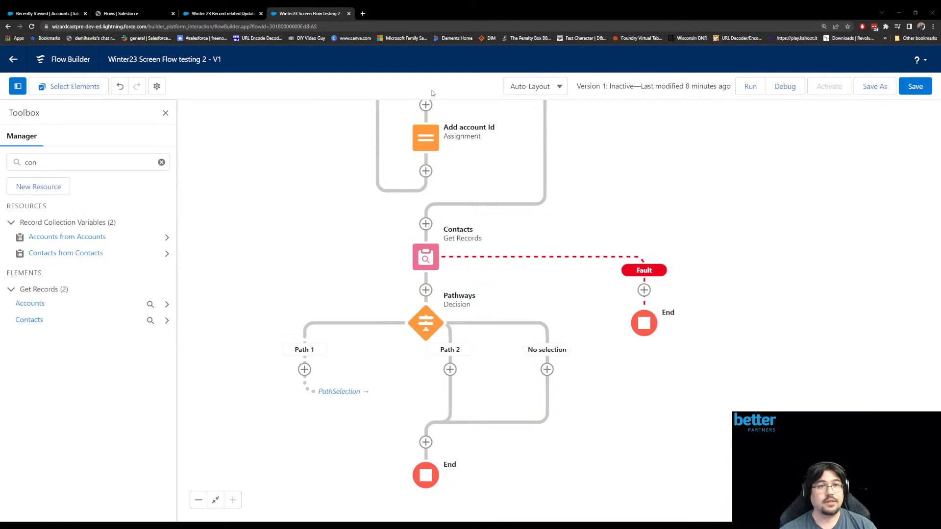
# - Connect the No selection branch of the Pathways decision back to the PathSelection screen
pyautogui.click(309, 371)
pyautogui.click(414, 372)
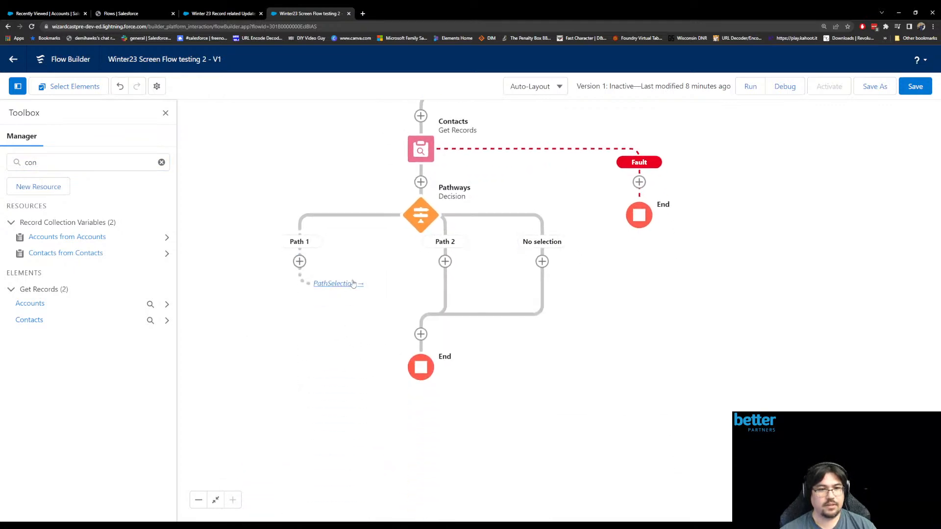
pyautogui.scroll(10, 523, 298)
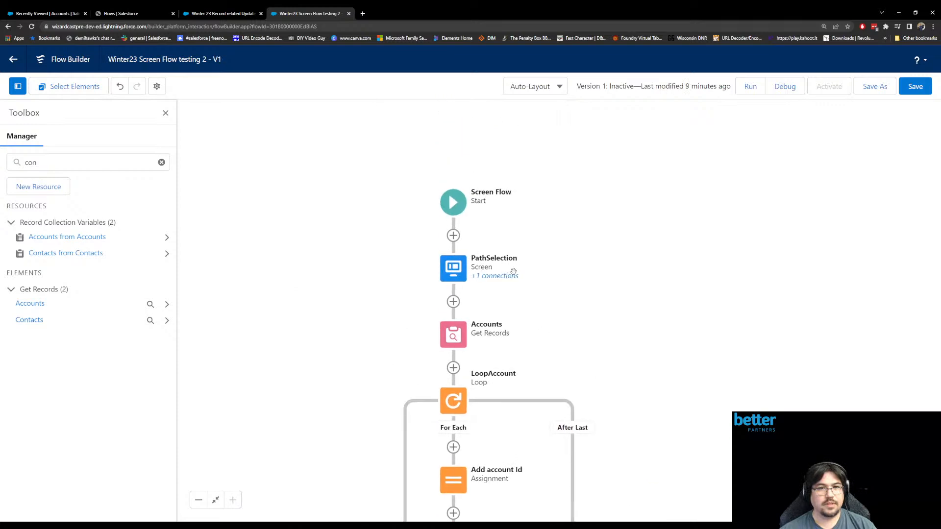
pyautogui.scroll(-7, 505, 284)
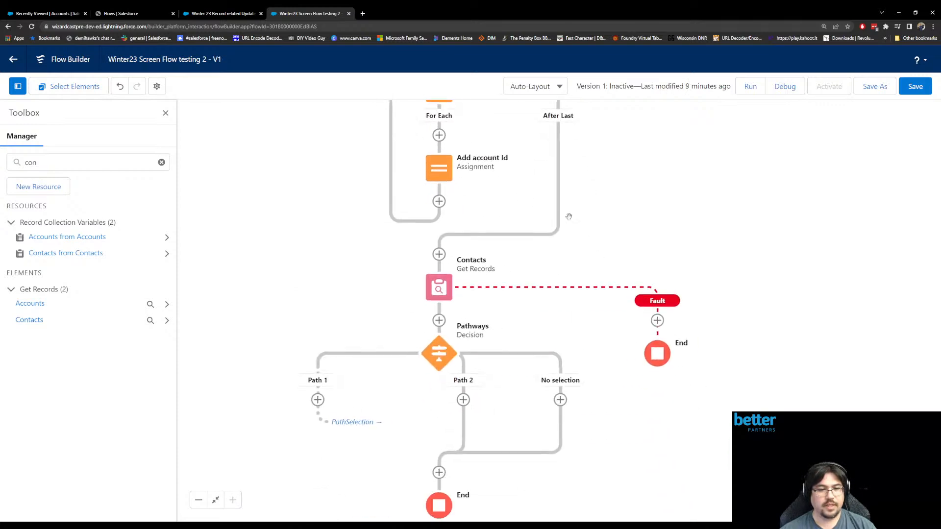
pyautogui.click(559, 400)
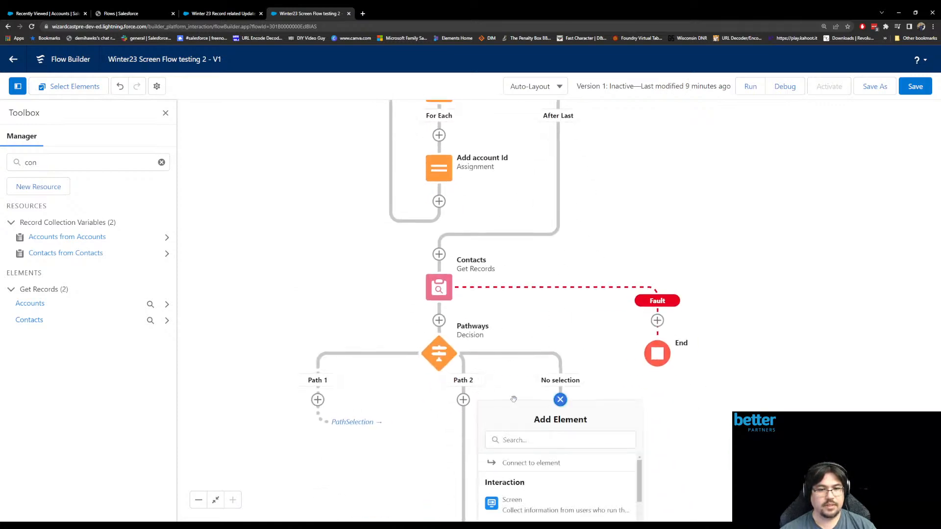
pyautogui.click(574, 464)
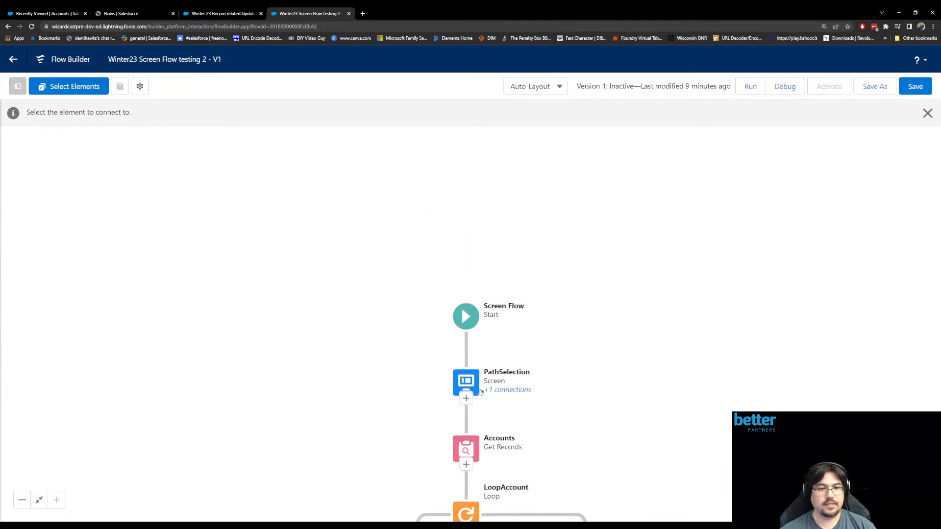
pyautogui.click(465, 390)
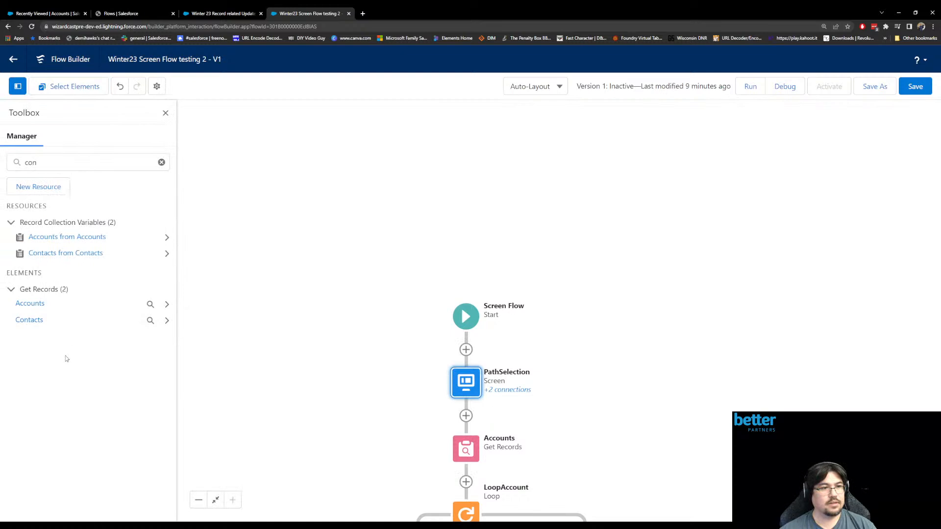
# - Clear the search in the flow's resource list and save the flow
pyautogui.click(161, 162)
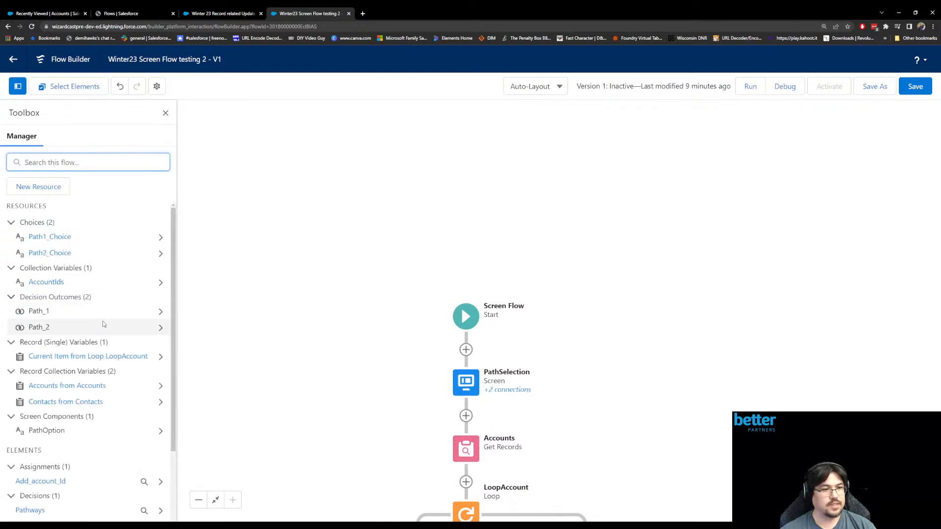
pyautogui.scroll(-3, 103, 323)
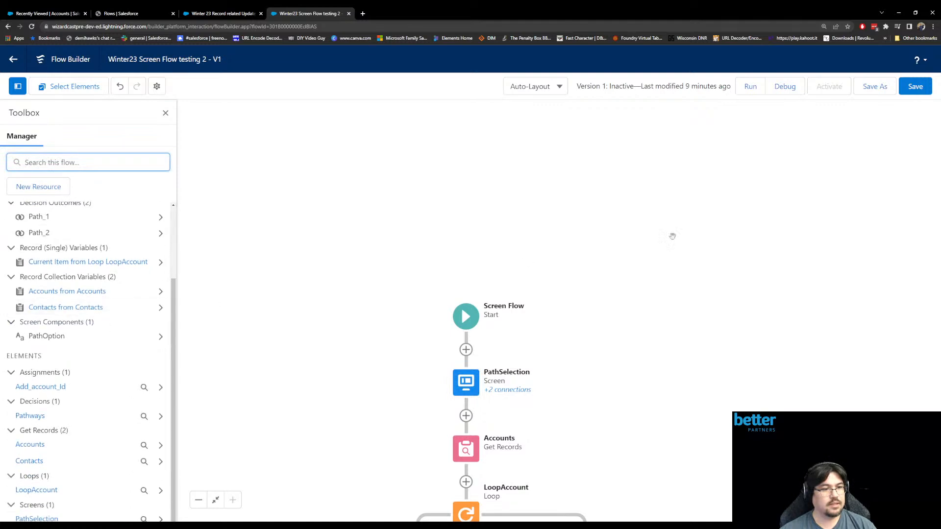
pyautogui.click(914, 87)
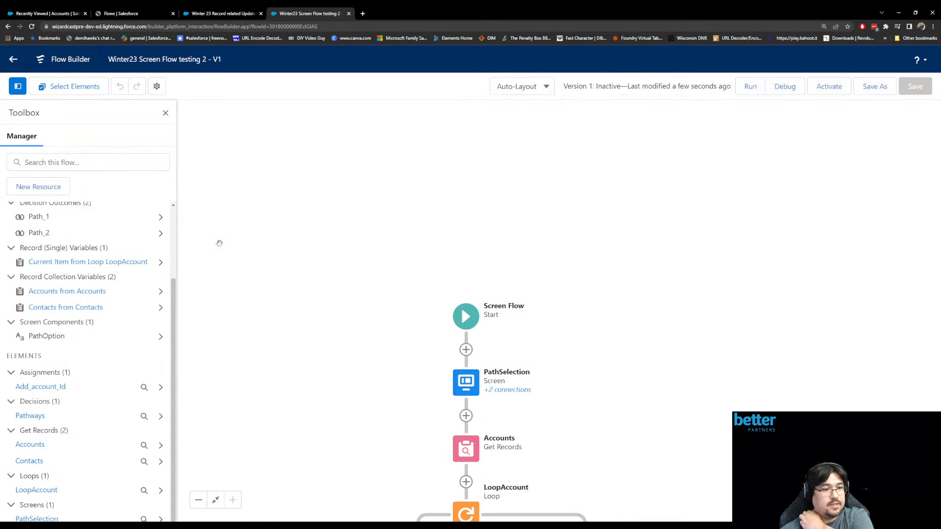
# - Review the full list of the flow's resources and elements alongside the flow layout
pyautogui.scroll(3, 109, 332)
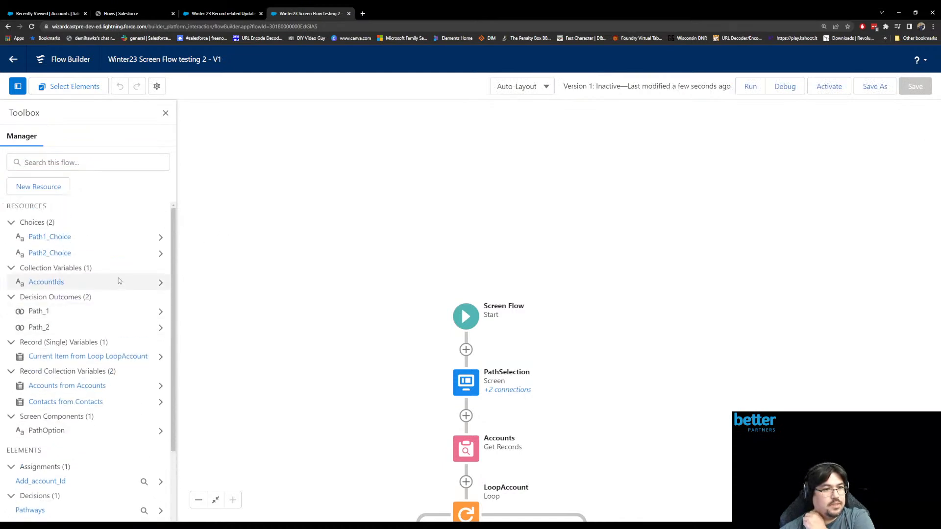
pyautogui.scroll(-3, 119, 281)
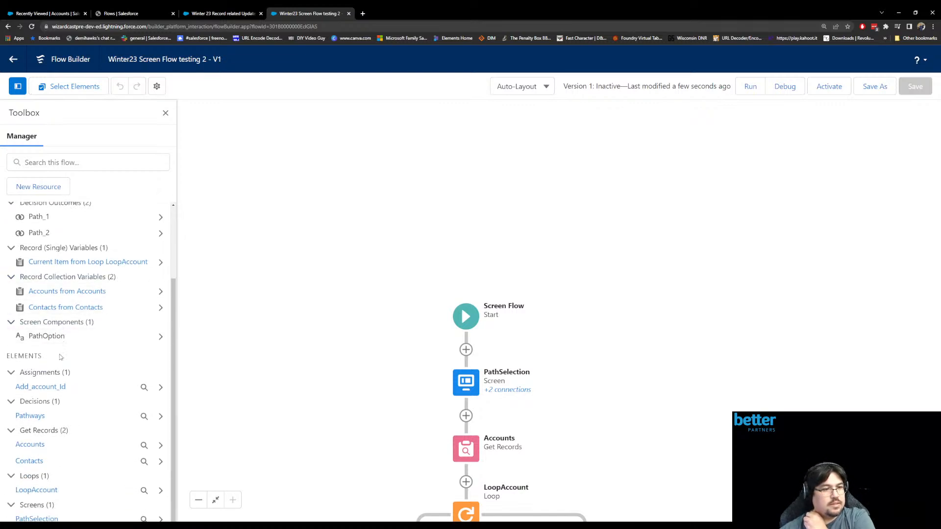
pyautogui.moveTo(391, 400); pyautogui.dragTo(369, 334)
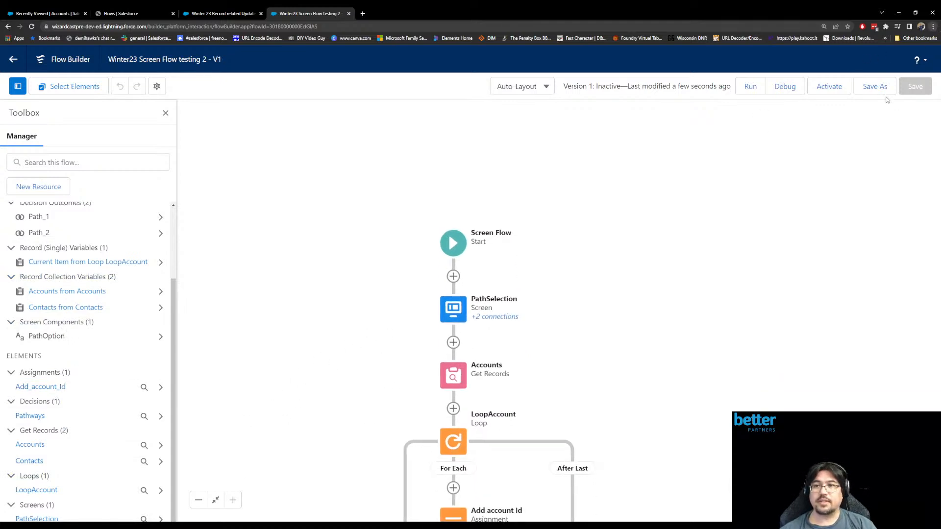
pyautogui.hotkey('ctrl', '-')
pyautogui.hotkey('ctrl', '-')
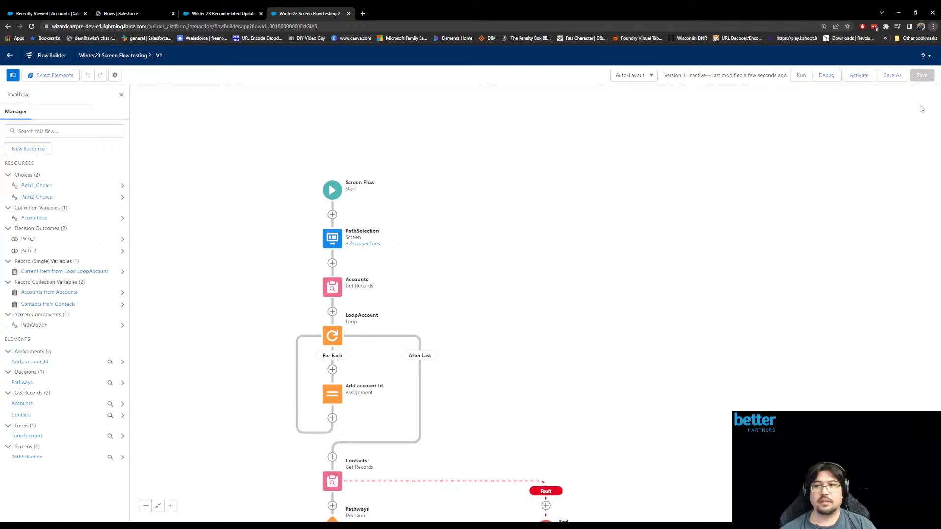
pyautogui.hotkey('ctrl', '+')
pyautogui.hotkey('ctrl', '+')
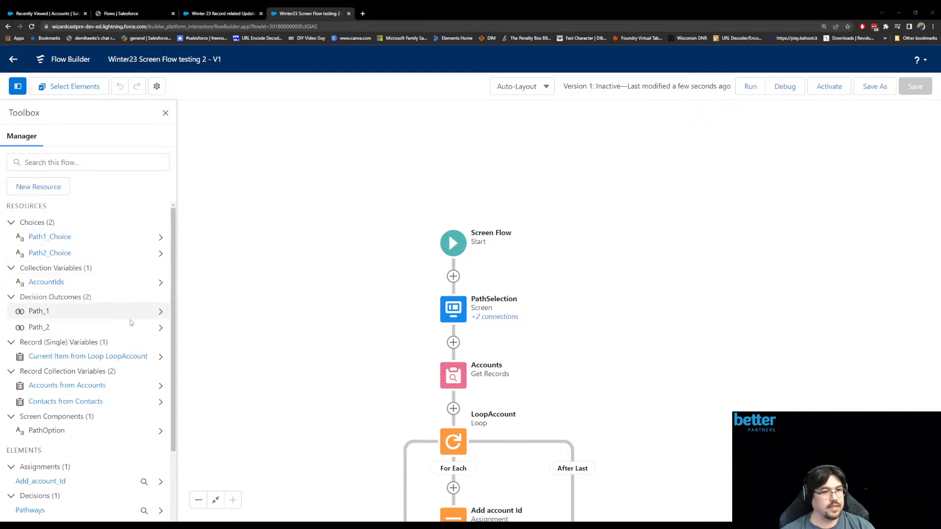
# - Inspect where the PathOption screen component is used, locate the PathSelection screen in the flow and view the Pathways decision
pyautogui.scroll(-3, 137, 366)
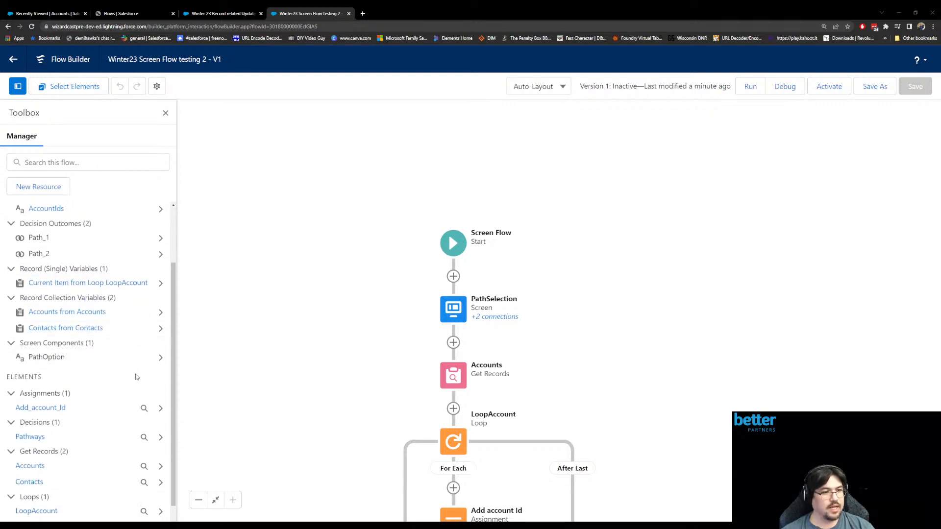
pyautogui.click(160, 358)
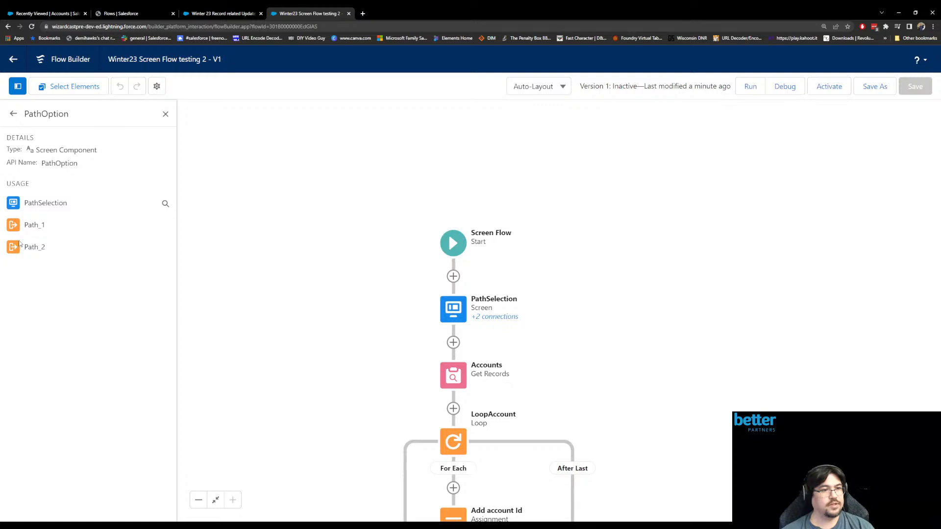
pyautogui.click(165, 204)
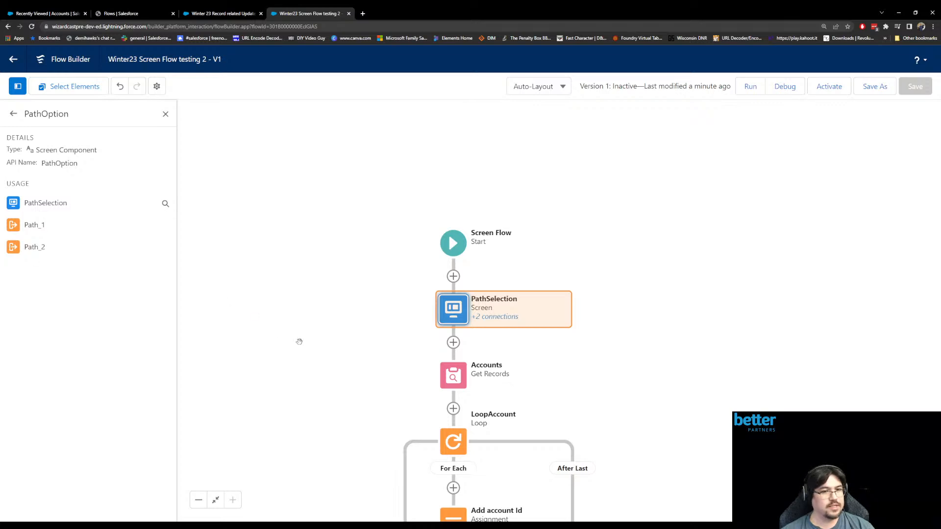
pyautogui.moveTo(290, 332); pyautogui.dragTo(342, 140)
pyautogui.moveTo(324, 398); pyautogui.dragTo(354, 228)
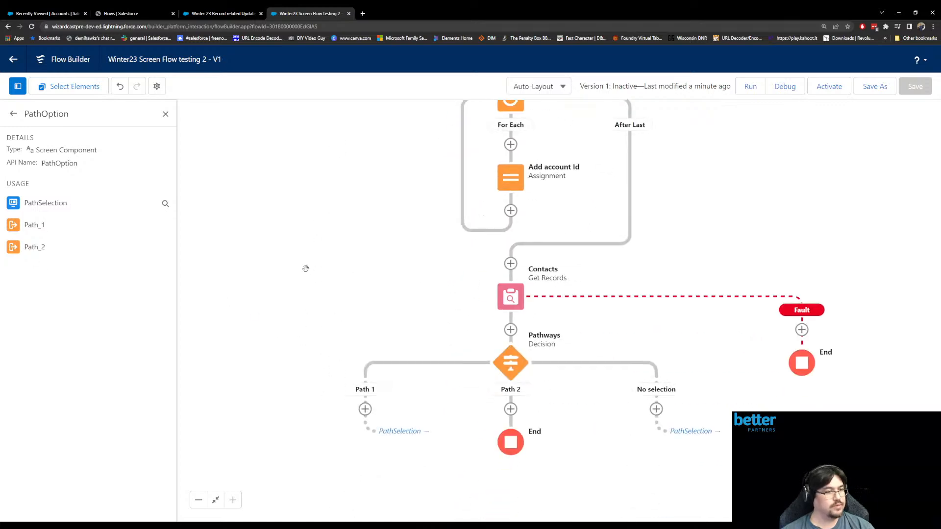
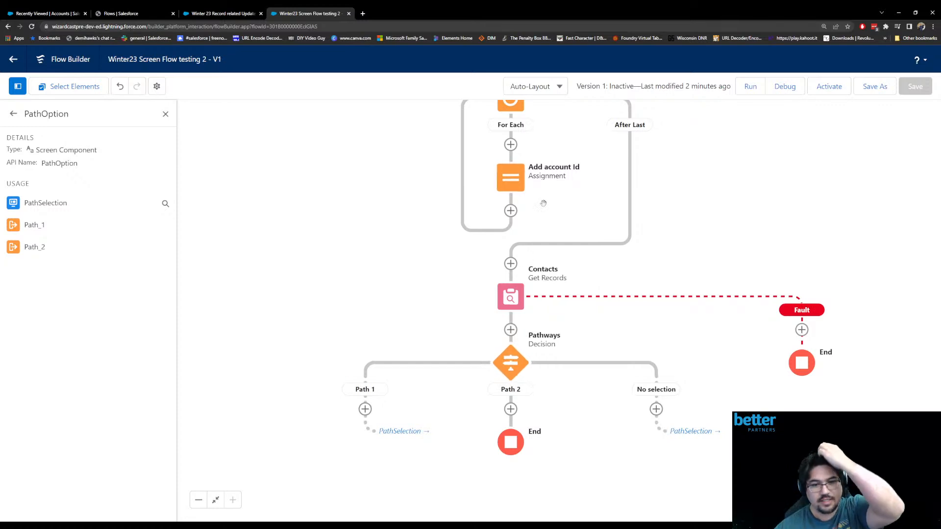
pyautogui.click(520, 364)
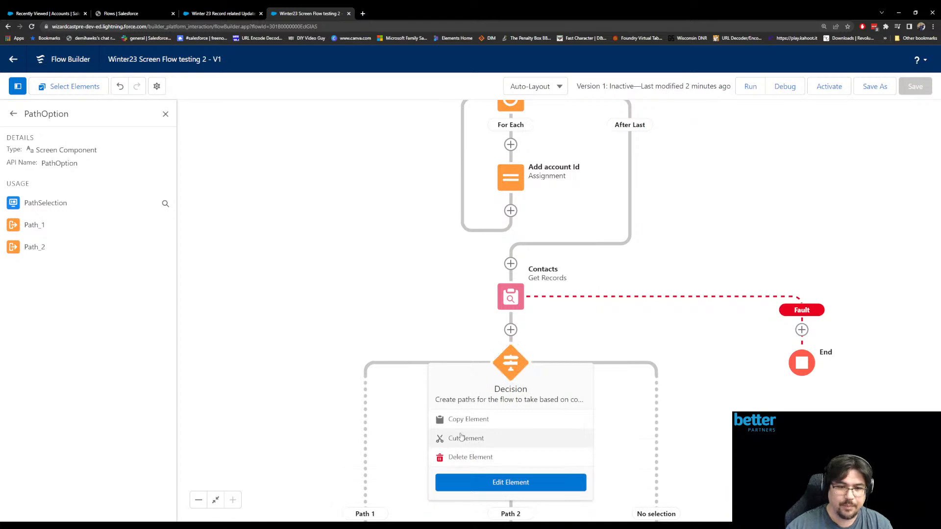
pyautogui.click(464, 444)
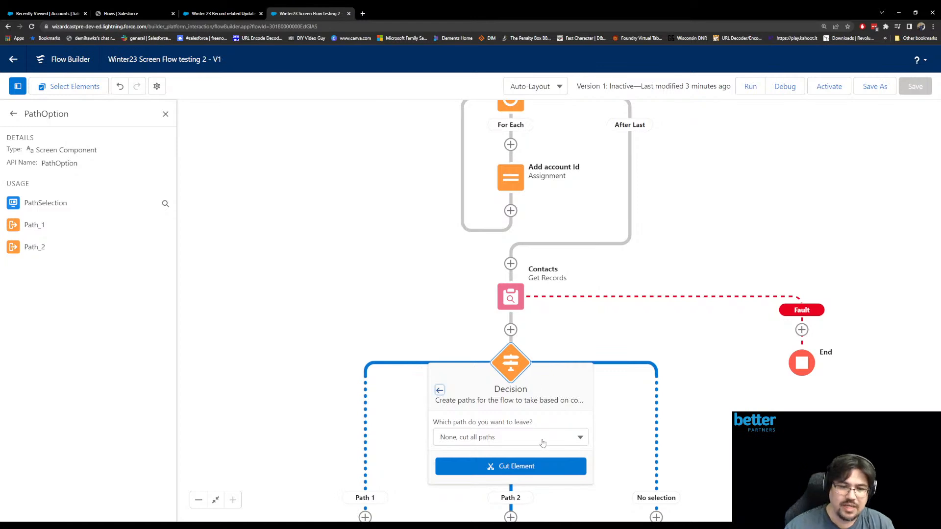
pyautogui.click(543, 441)
pyautogui.moveTo(725, 395); pyautogui.dragTo(686, 200)
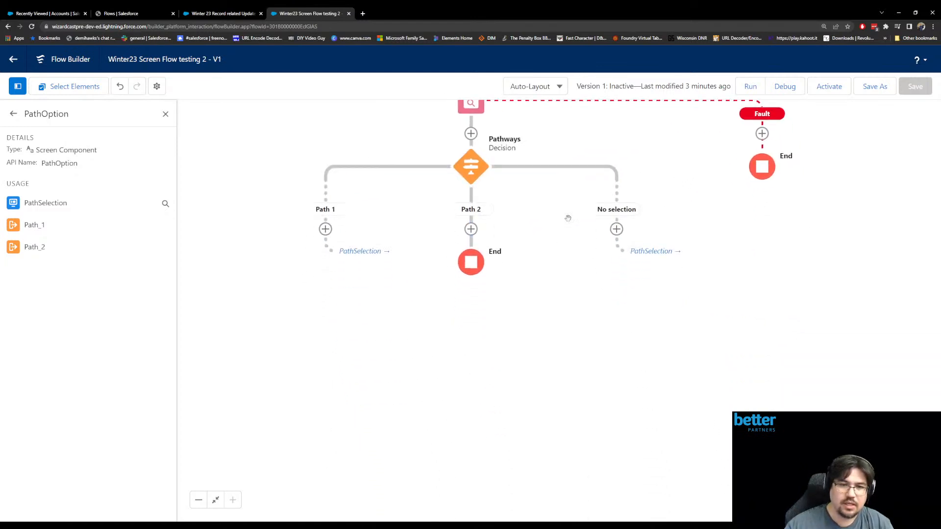
pyautogui.click(474, 174)
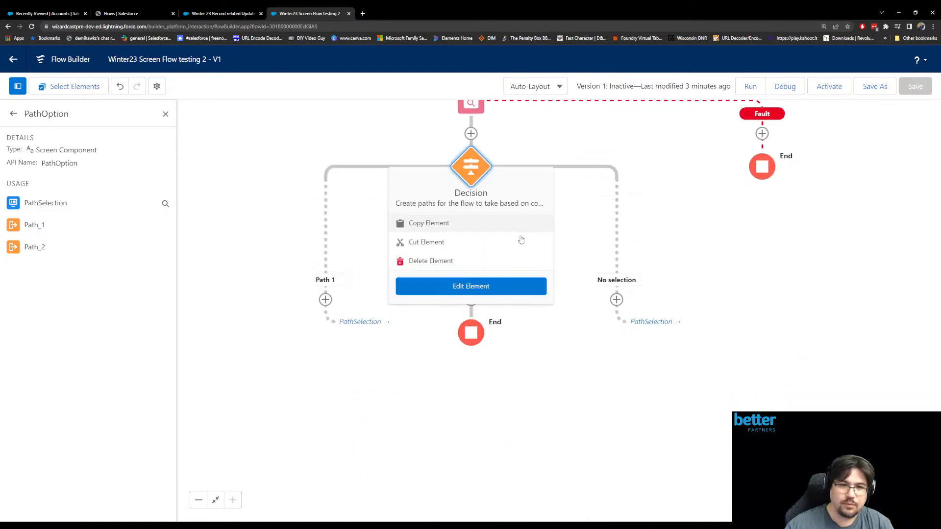
pyautogui.click(434, 242)
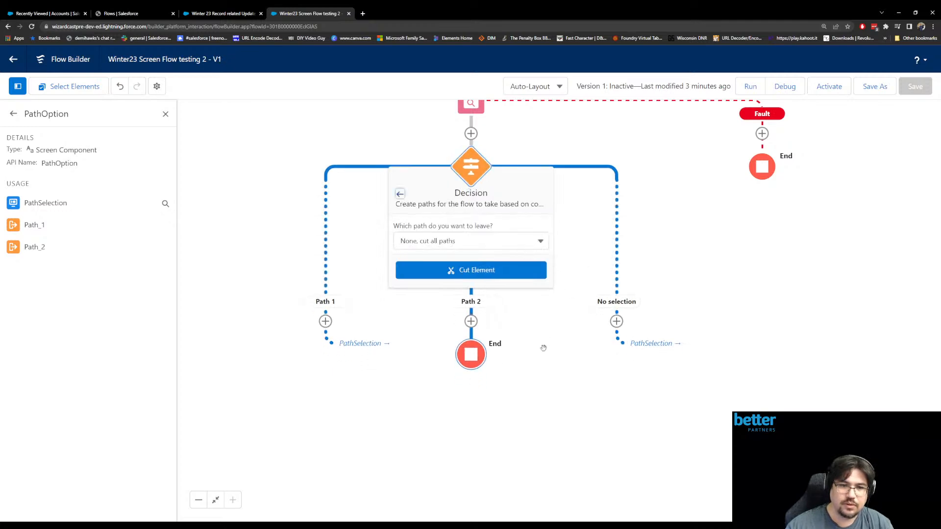
pyautogui.moveTo(496, 405); pyautogui.dragTo(495, 383)
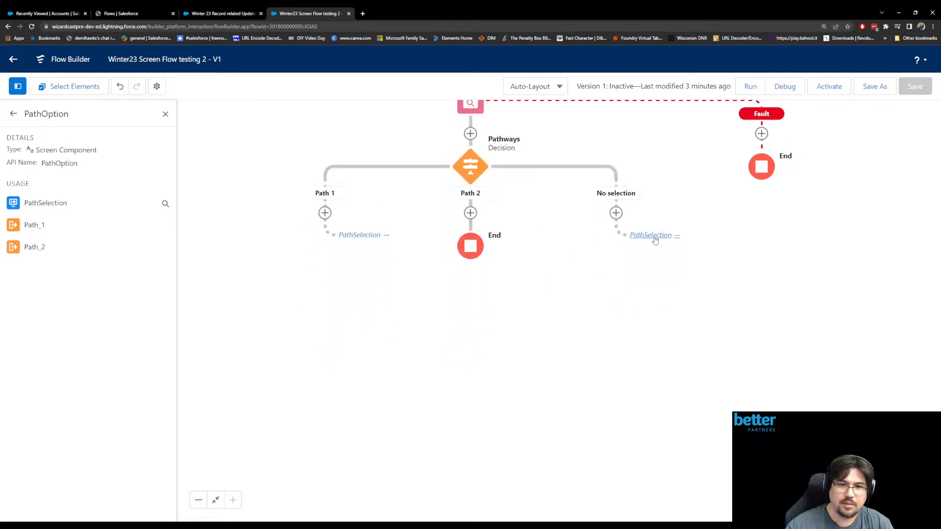
# - Add a Screen element labelled End Sceren to the Path 2 branch of the Pathways decision
pyautogui.click(470, 213)
pyautogui.click(481, 320)
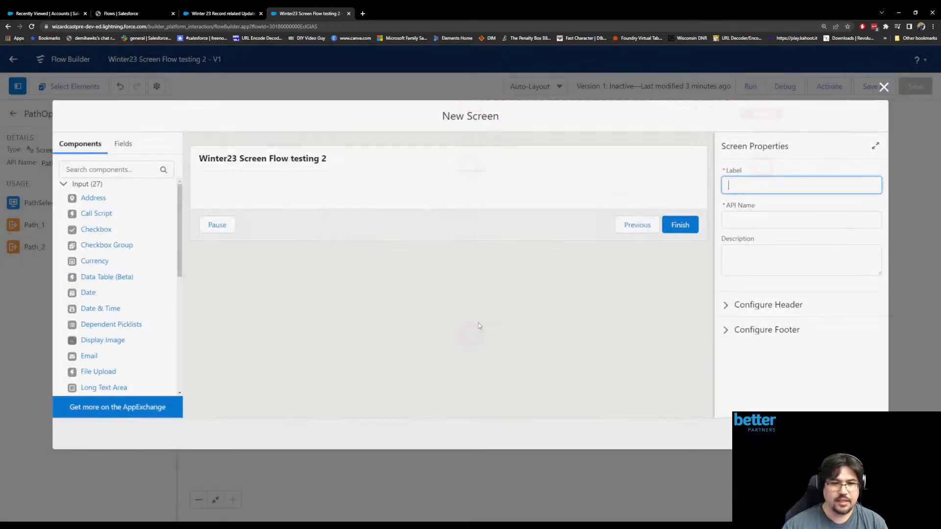
pyautogui.write('End Sceren')
pyautogui.press('Tab')
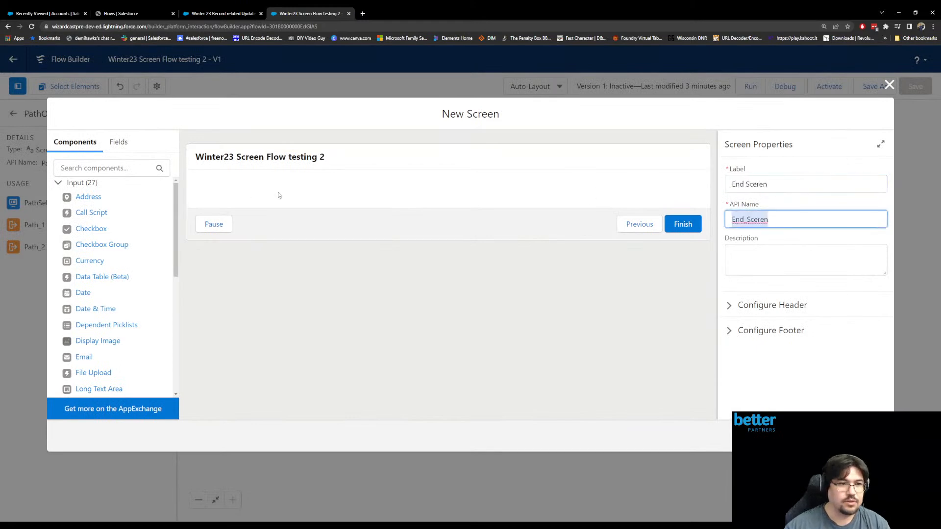
# - Search the screen components for "dis" and add a Display Text component to the new screen
pyautogui.click(97, 168)
pyautogui.write('dis')
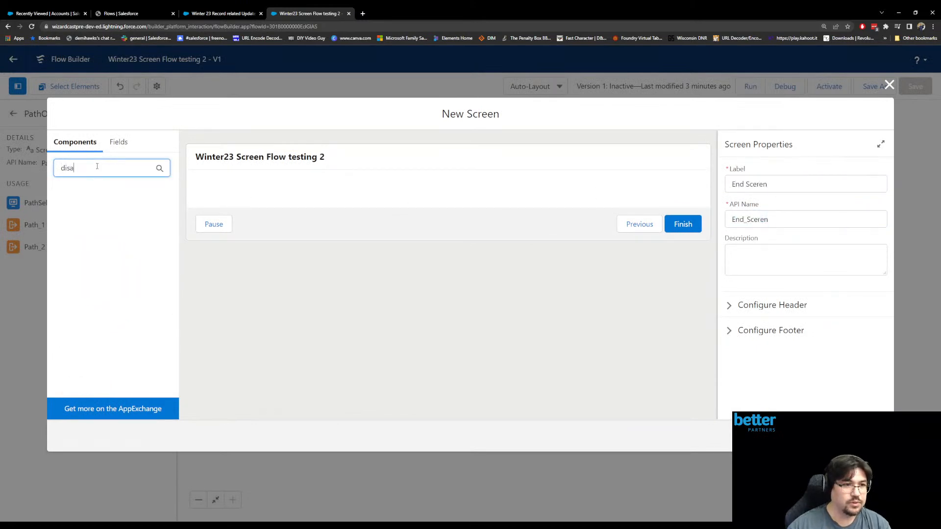
pyautogui.click(120, 196)
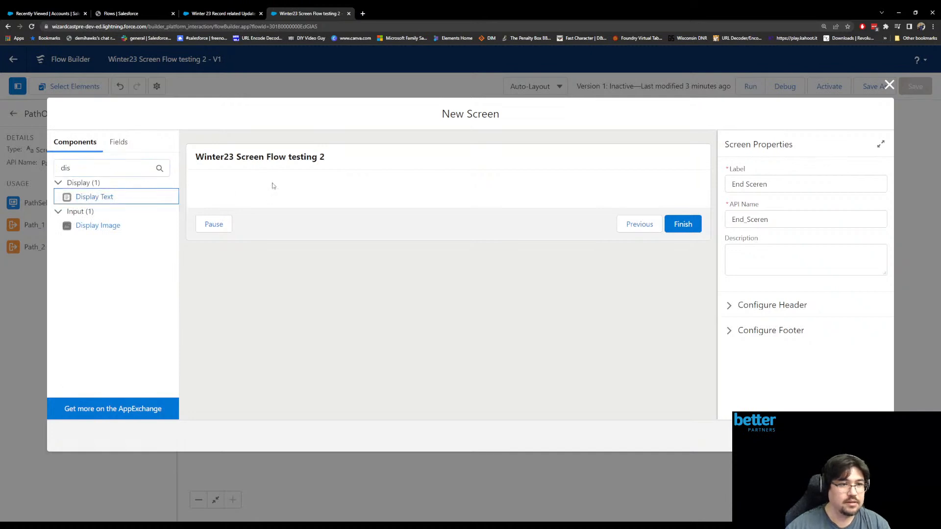
pyautogui.moveTo(120, 196); pyautogui.dragTo(279, 195)
# - Set the Display Text component's API name to msg and its content to Hello World, and finish the screen
pyautogui.click(759, 180)
pyautogui.write('msh')
pyautogui.click(778, 260)
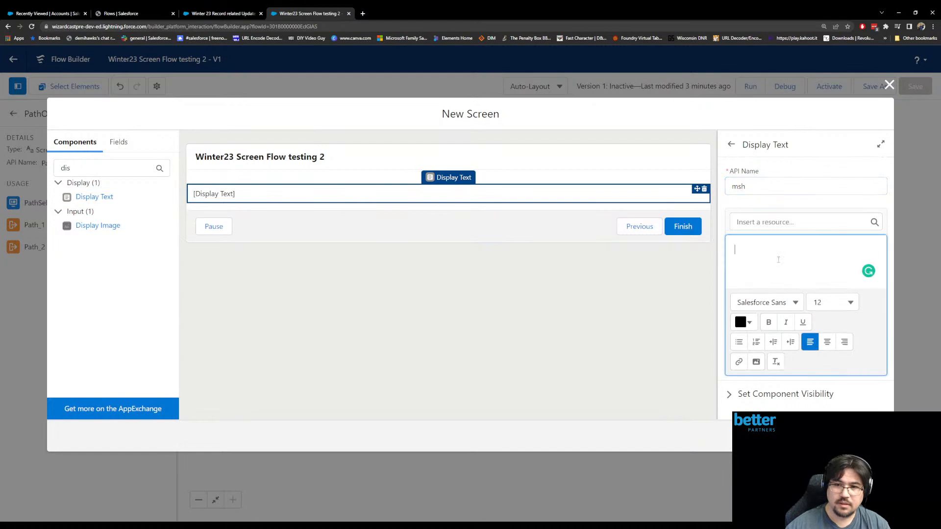
pyautogui.write('Hello World')
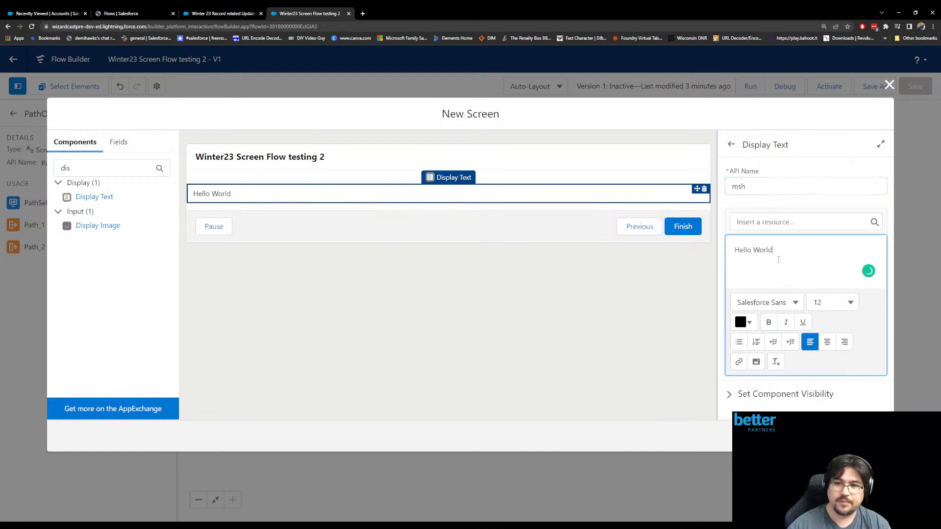
pyautogui.click(754, 187)
pyautogui.press('BackSpace')
pyautogui.write('g')
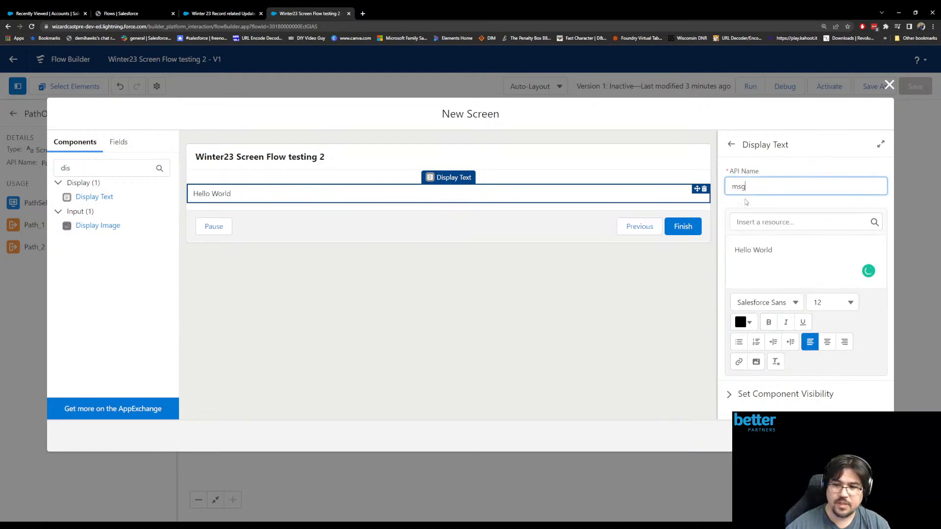
pyautogui.click(873, 436)
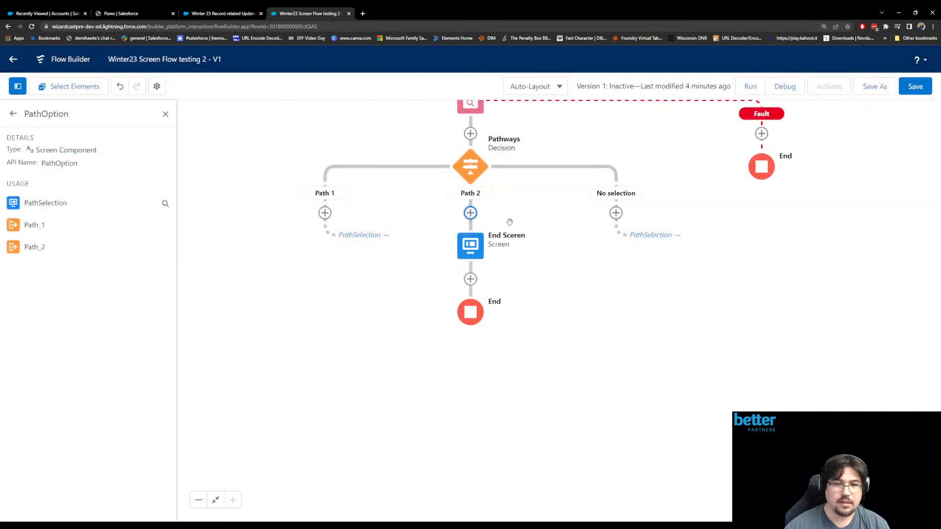
# - Cut the Pathways decision from the flow, choosing Path 2 as the path to leave in place
pyautogui.click(471, 168)
pyautogui.click(436, 242)
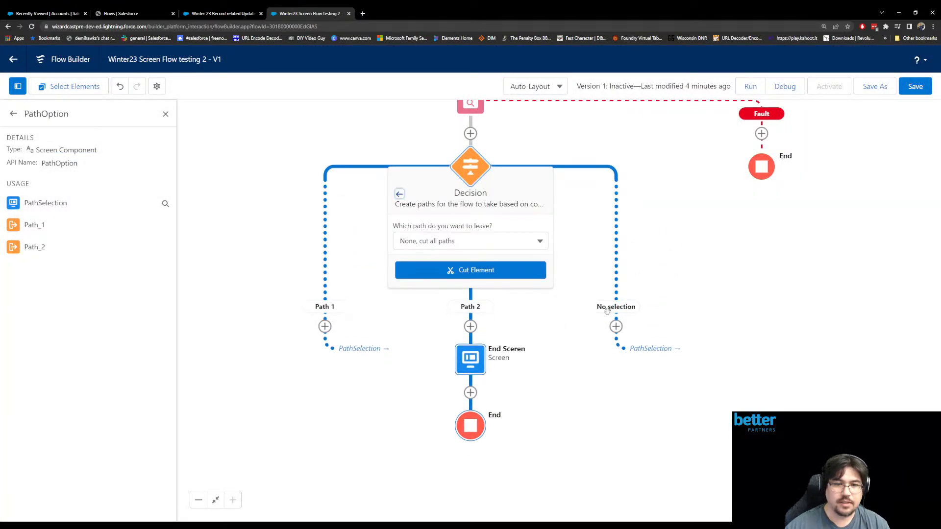
pyautogui.click(504, 241)
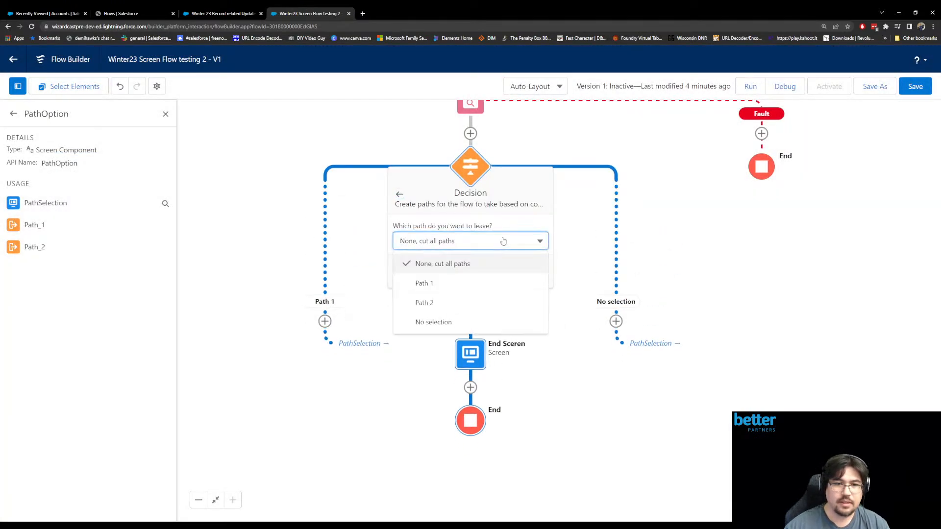
pyautogui.click(478, 284)
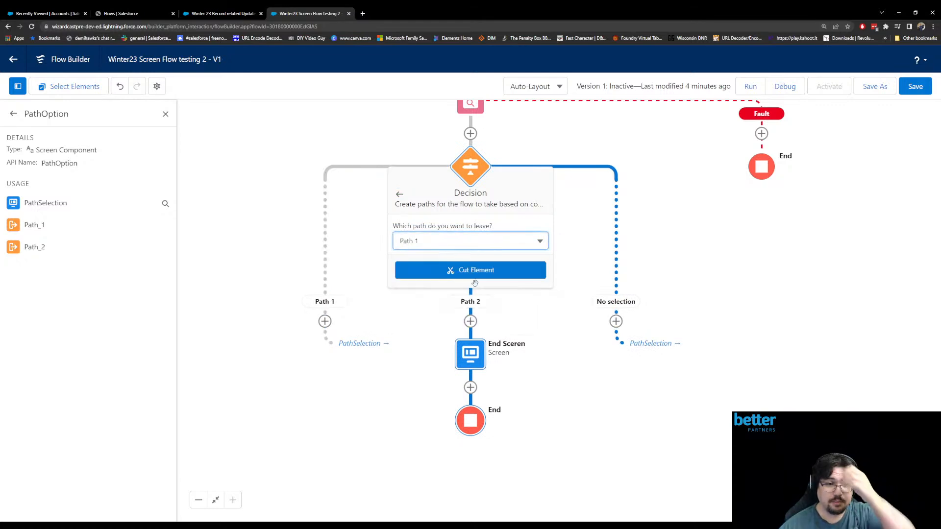
pyautogui.click(498, 243)
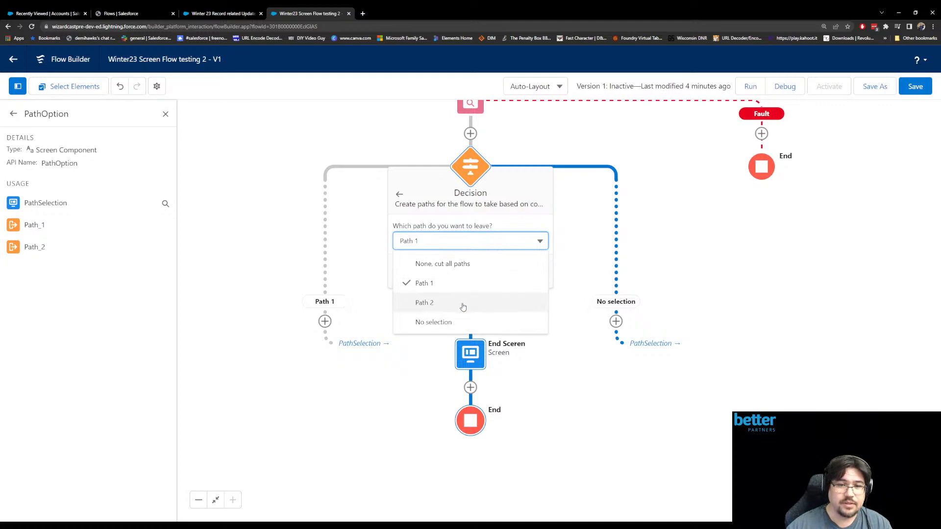
pyautogui.click(463, 306)
pyautogui.click(451, 249)
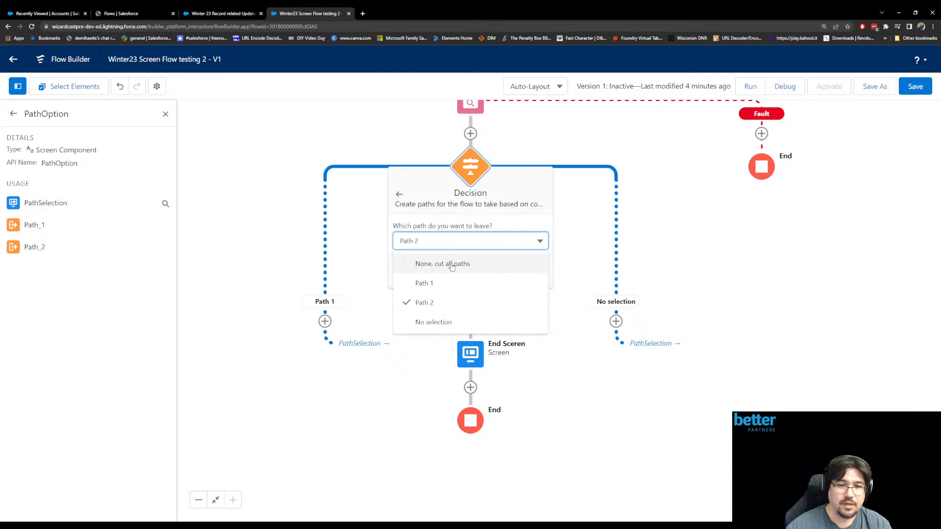
pyautogui.click(451, 265)
pyautogui.click(462, 240)
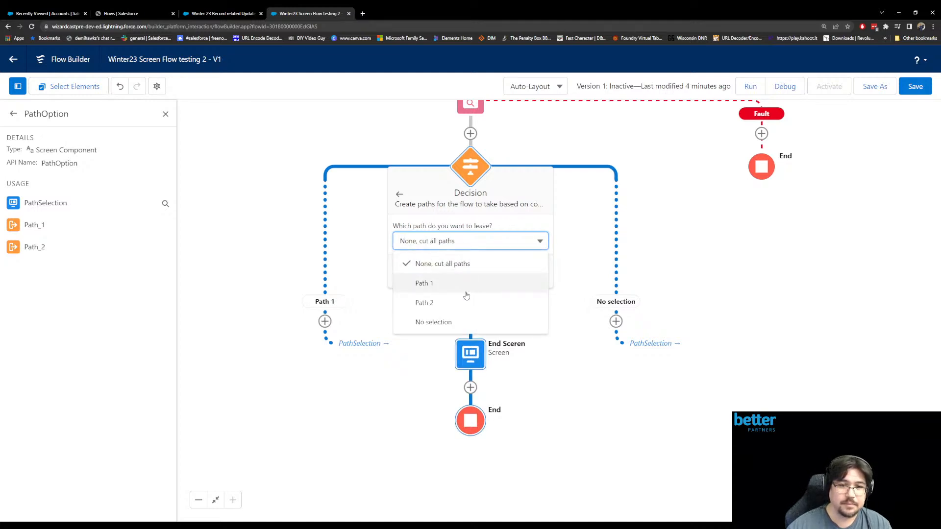
pyautogui.click(438, 302)
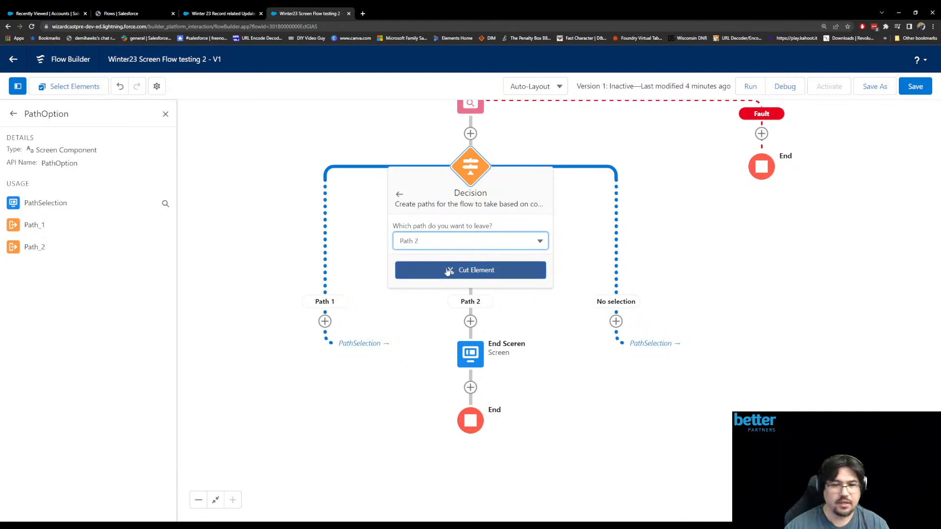
pyautogui.click(448, 272)
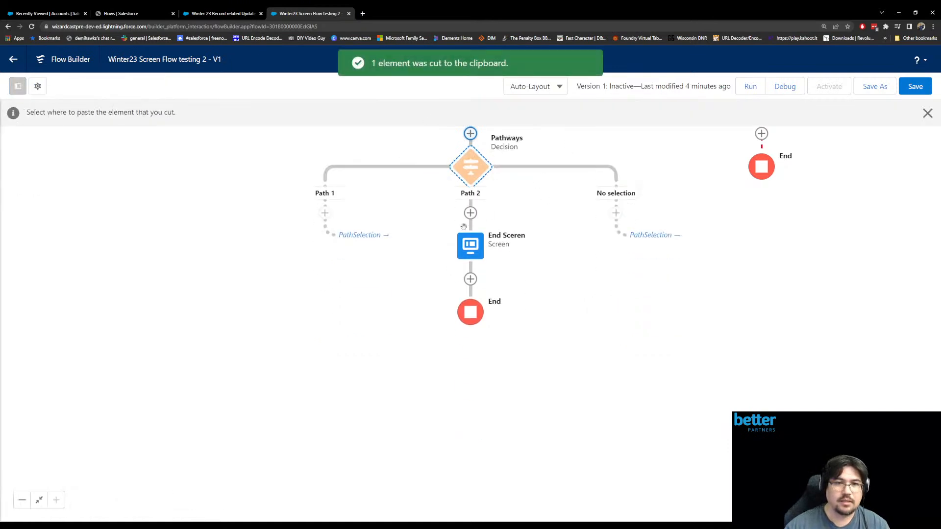
# - Paste the cut Pathways decision between the PathSelection screen and the Accounts Get Records element
pyautogui.scroll(10, 442, 219)
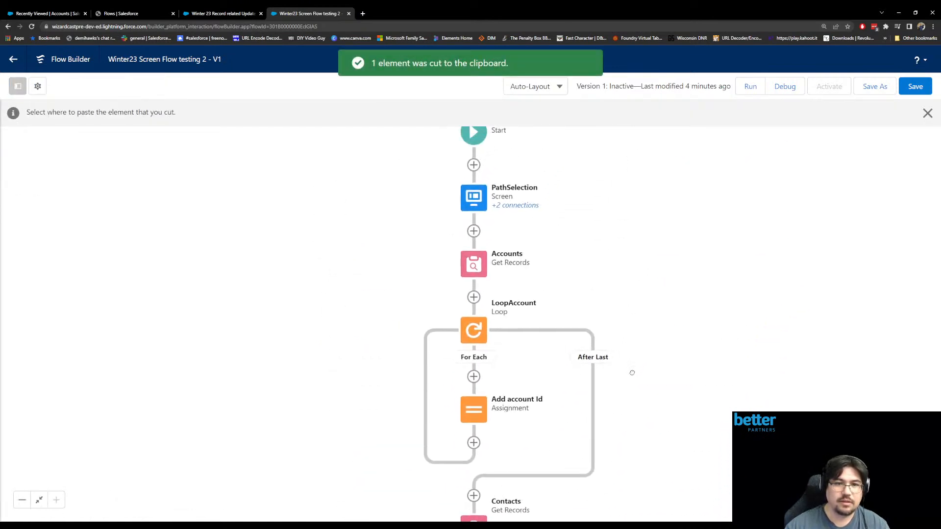
pyautogui.scroll(1, 584, 211)
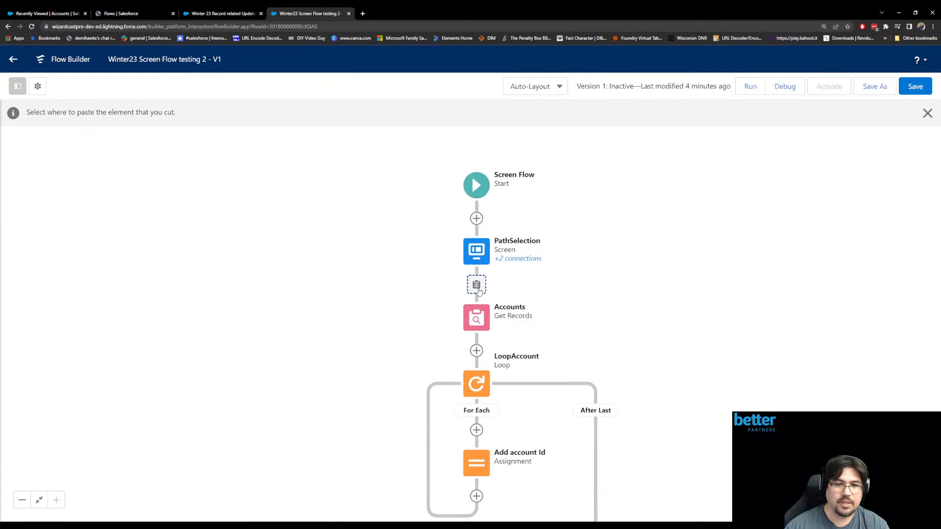
pyautogui.click(476, 285)
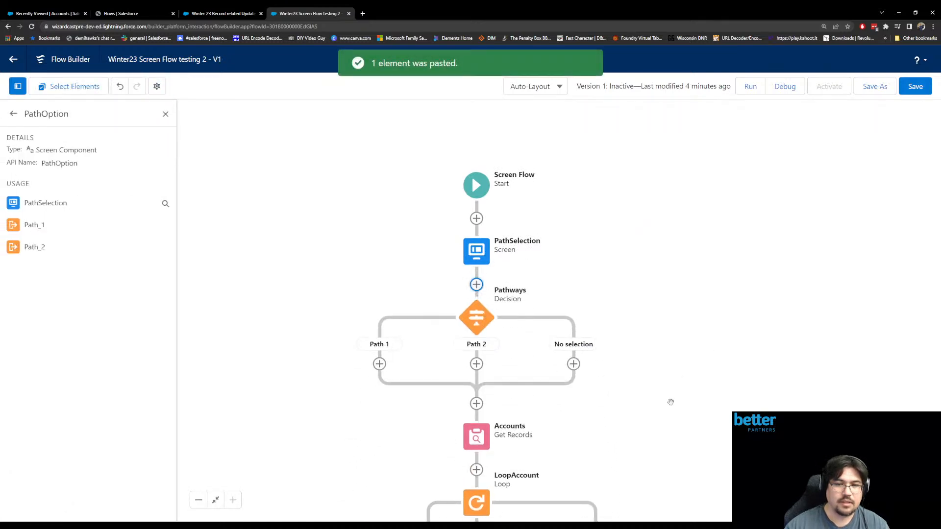
# - Move the Accounts Get Records element into the Path 2 branch by cutting and pasting it
pyautogui.scroll(-9, 652, 372)
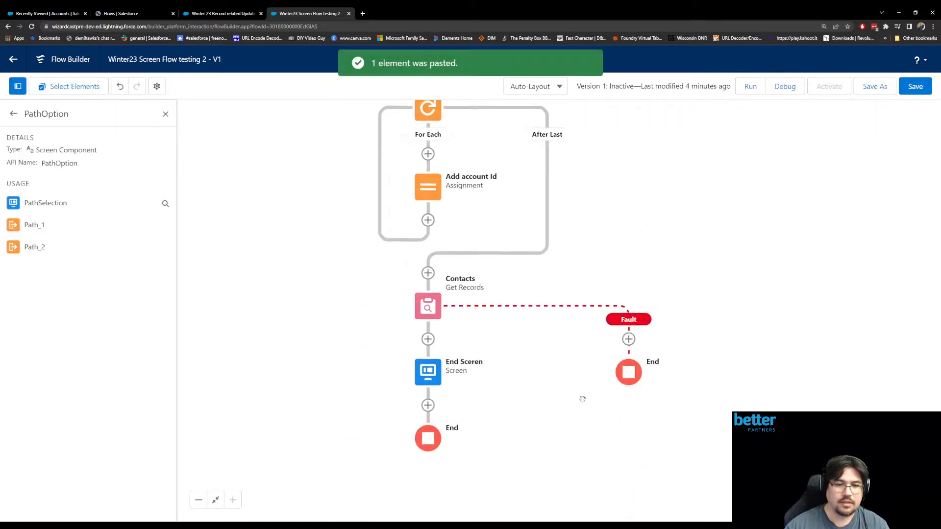
pyautogui.moveTo(585, 397); pyautogui.dragTo(570, 330)
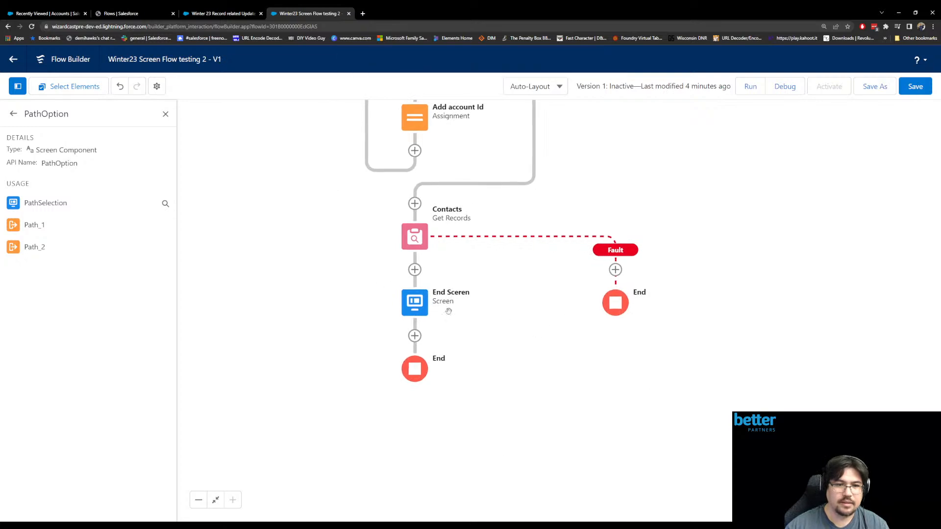
pyautogui.scroll(10, 649, 203)
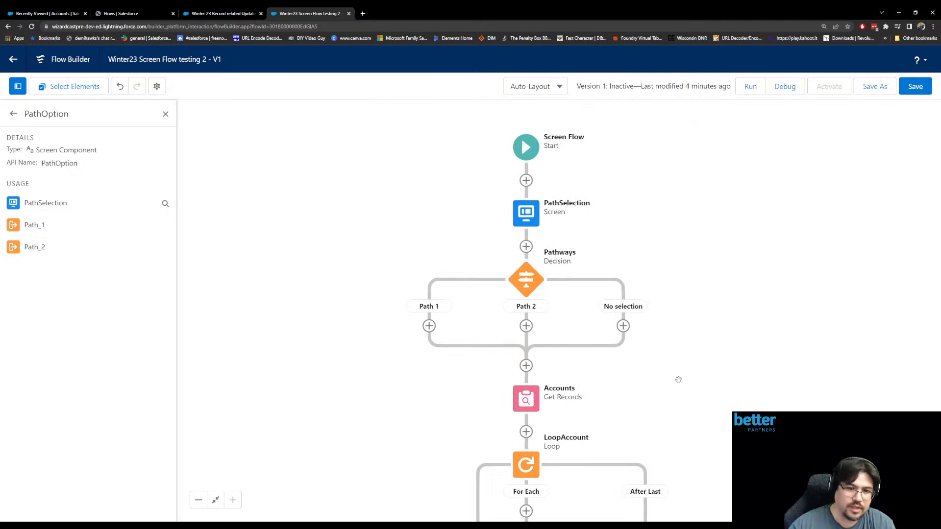
pyautogui.moveTo(705, 380); pyautogui.dragTo(649, 255)
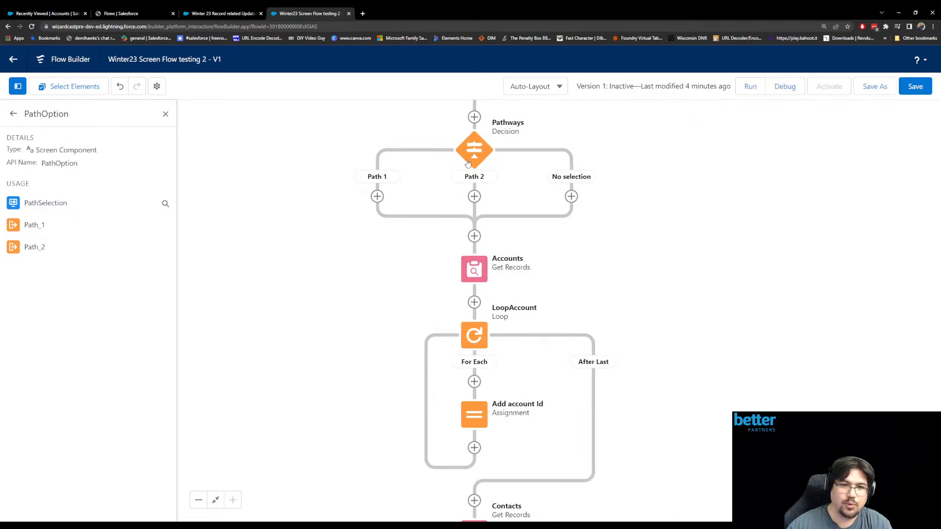
pyautogui.click(474, 269)
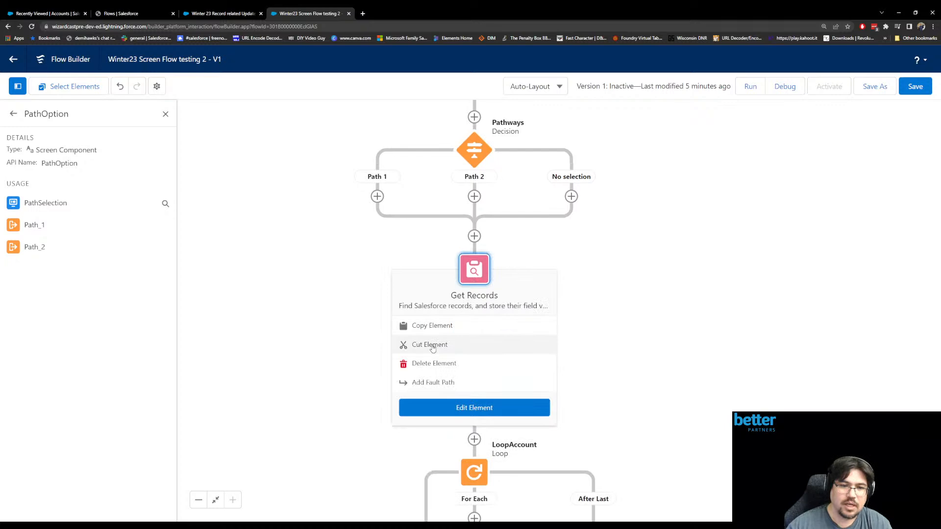
pyautogui.click(433, 346)
pyautogui.click(475, 198)
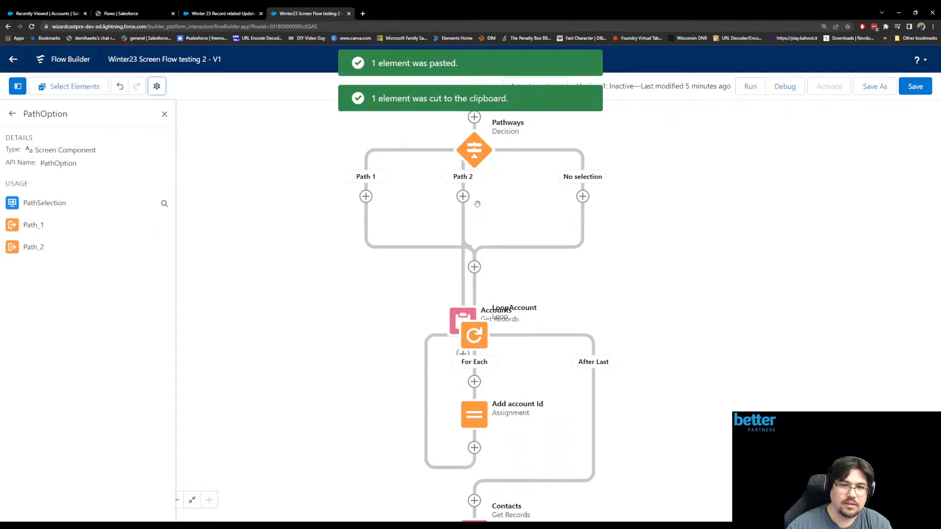
# - Cut the LoopAccount loop and paste it directly after Accounts in the Path 2 branch
pyautogui.click(474, 335)
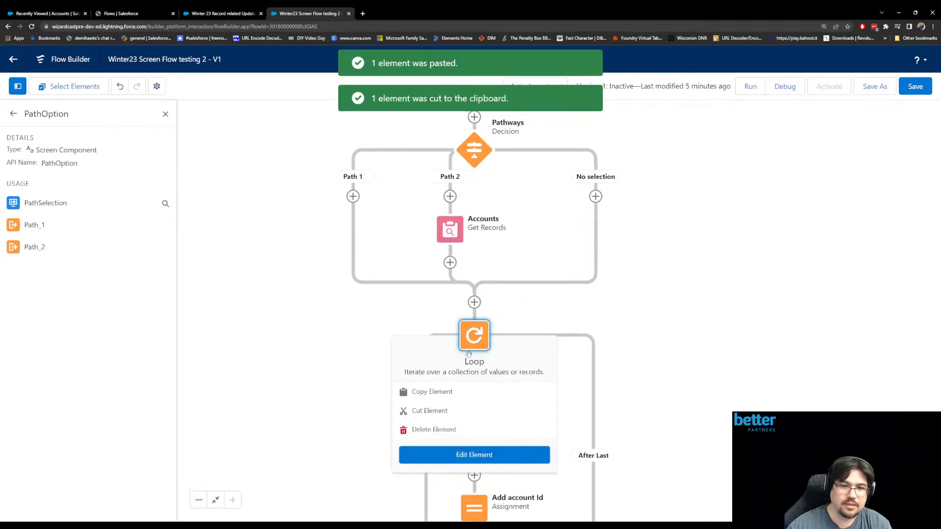
pyautogui.click(436, 417)
pyautogui.click(450, 262)
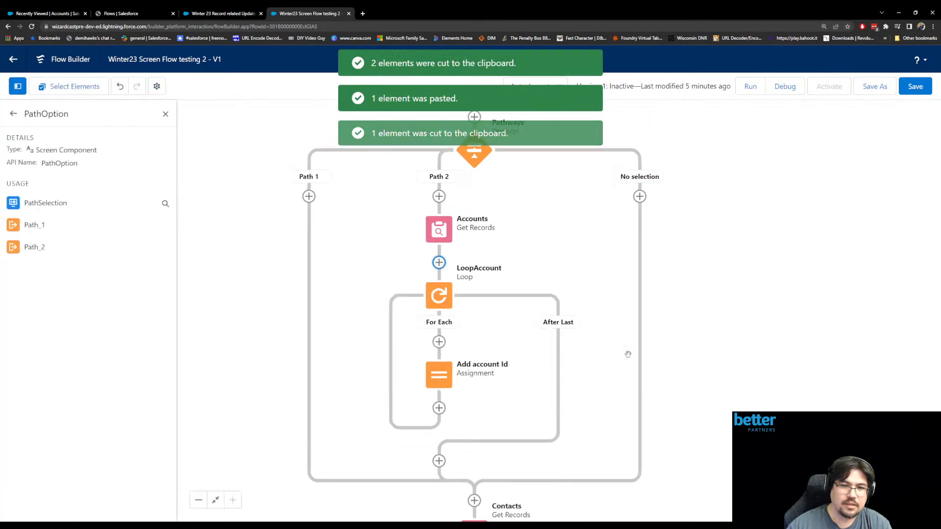
# - Cut the Contacts Get Records element and paste it after the LoopAccount loop in the Path 2 branch
pyautogui.moveTo(666, 481); pyautogui.dragTo(630, 344)
pyautogui.moveTo(568, 365); pyautogui.dragTo(470, 408)
pyautogui.click(340, 436)
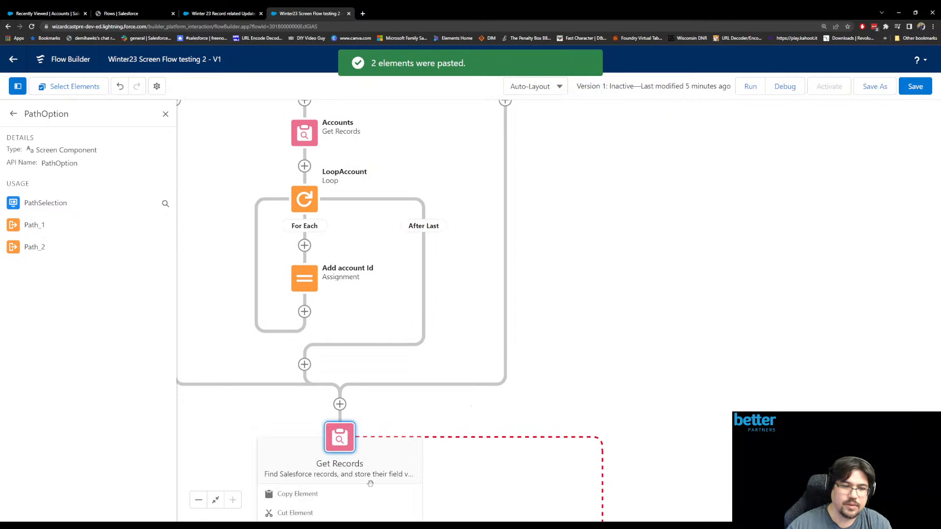
pyautogui.click(295, 513)
pyautogui.click(304, 364)
pyautogui.moveTo(363, 225); pyautogui.dragTo(485, 336)
pyautogui.moveTo(479, 254); pyautogui.dragTo(499, 268)
pyautogui.moveTo(580, 305); pyautogui.dragTo(635, 260)
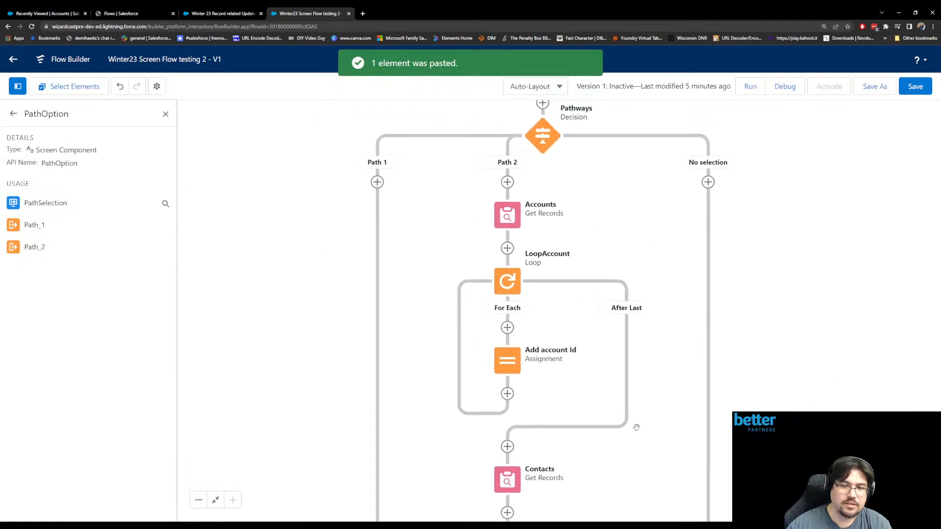
pyautogui.moveTo(635, 429); pyautogui.dragTo(632, 399)
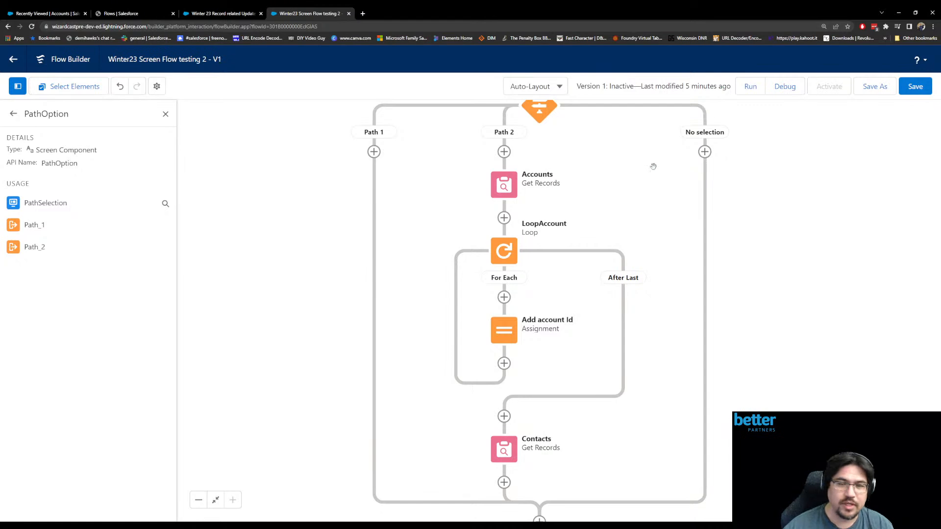
pyautogui.moveTo(650, 151); pyautogui.dragTo(652, 338)
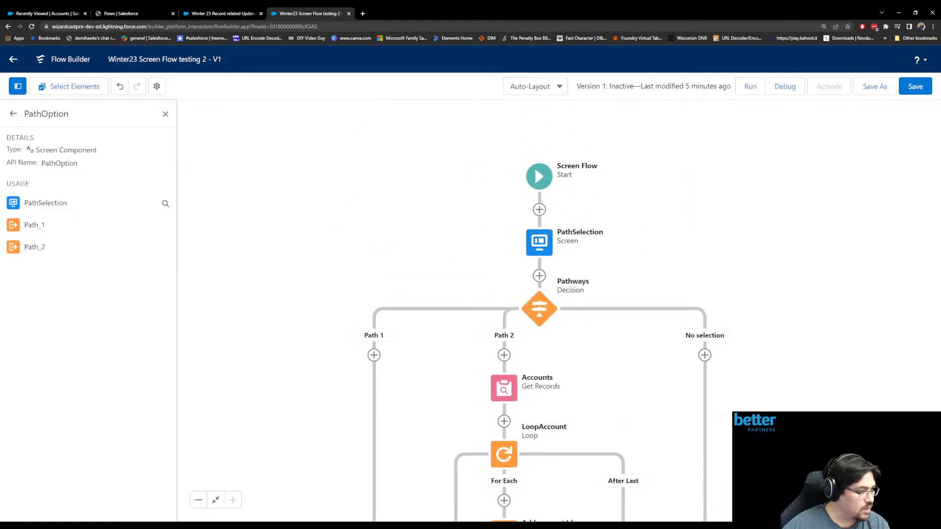
# - Switch to the Accounts list page of the Sales app and open Salesforce Setup for the current app
pyautogui.click(78, 14)
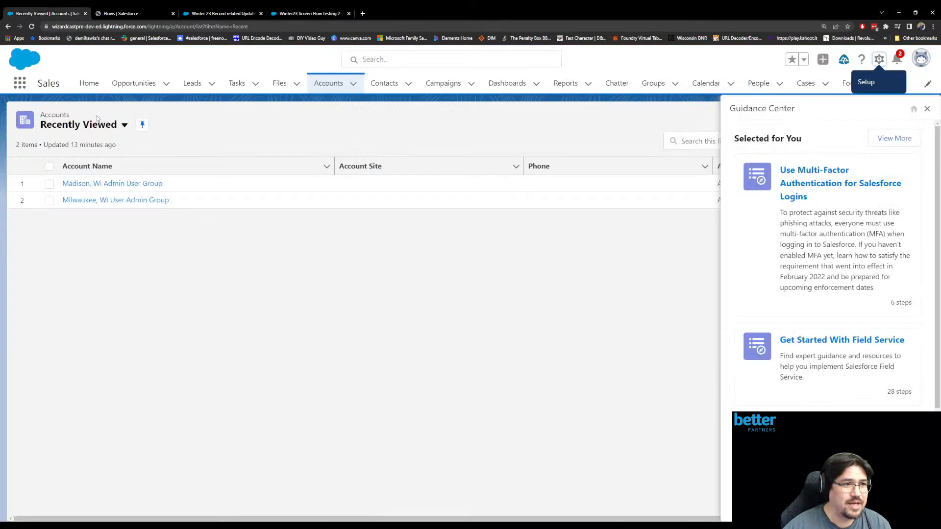
pyautogui.click(879, 60)
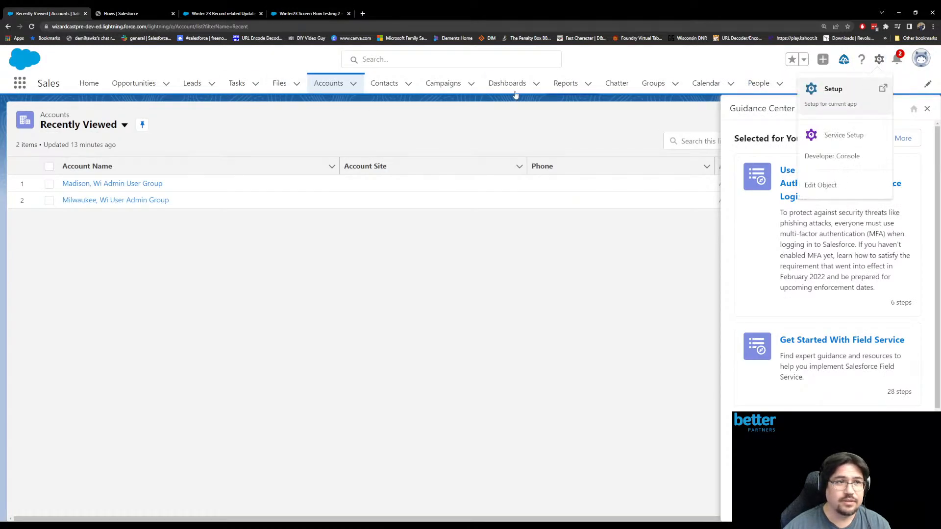
pyautogui.click(841, 92)
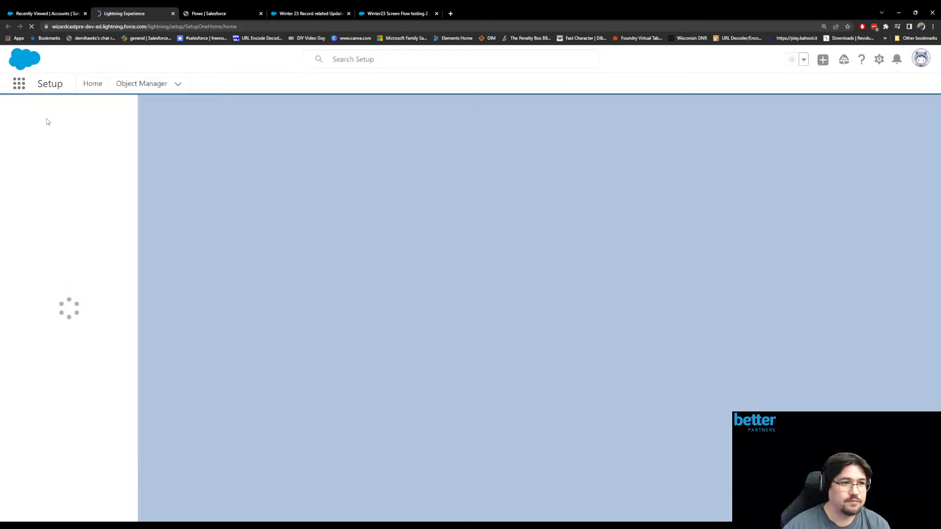
# - Search Setup for "auto", open the Automation Home (Beta) page and close the Guidance Center
pyautogui.click(38, 118)
pyautogui.write('auto')
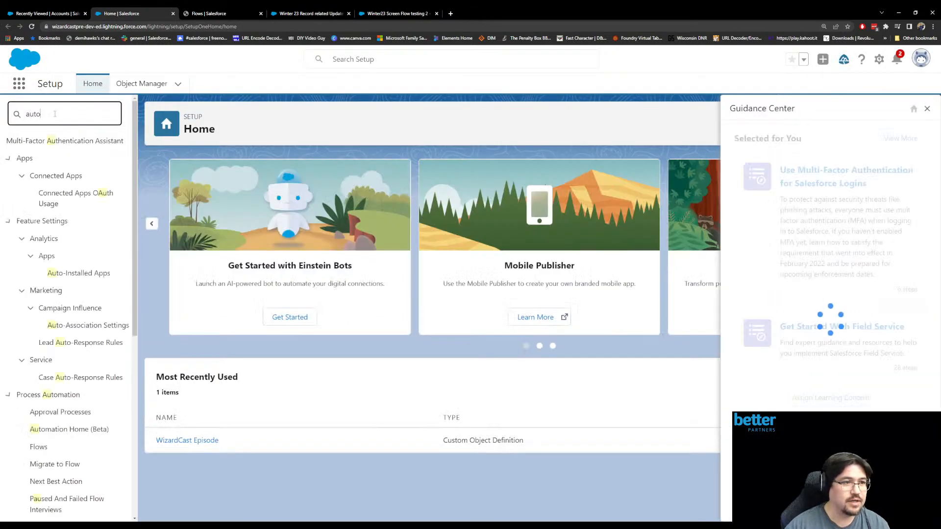
pyautogui.scroll(-2, 78, 170)
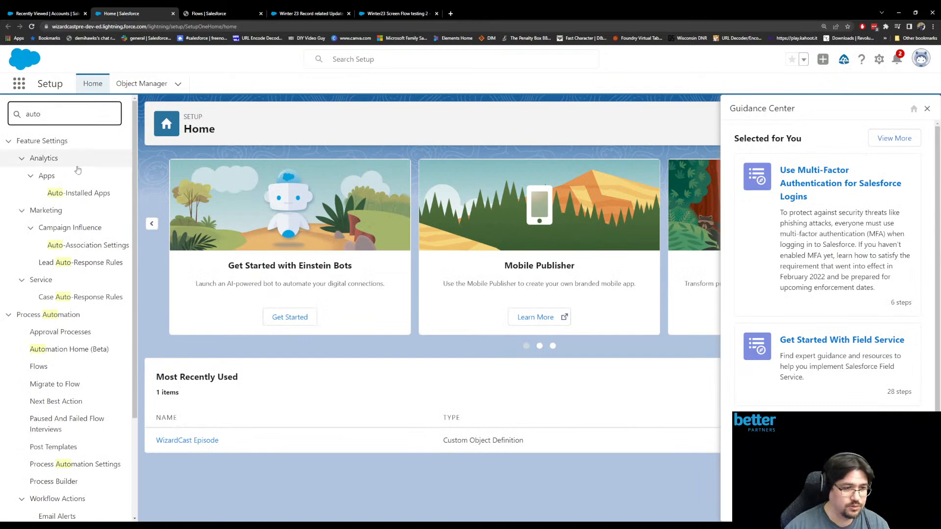
pyautogui.click(86, 351)
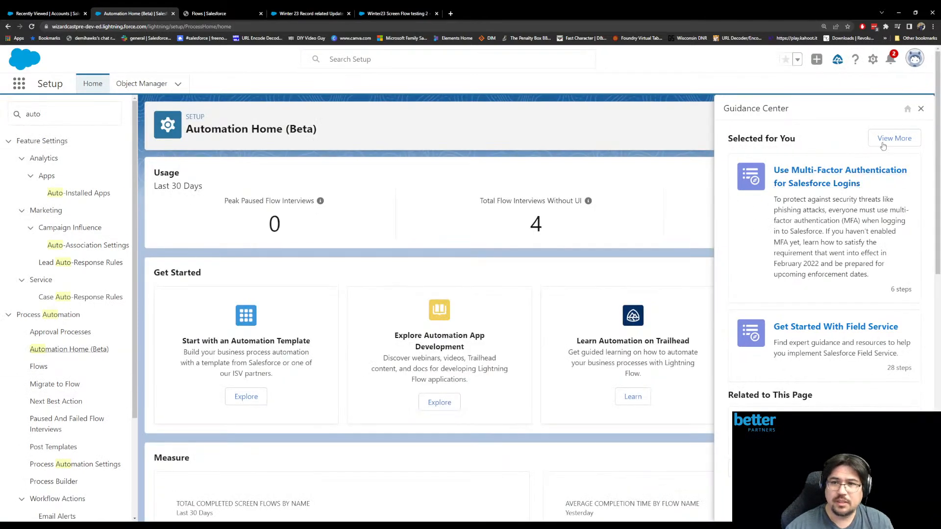
pyautogui.click(921, 109)
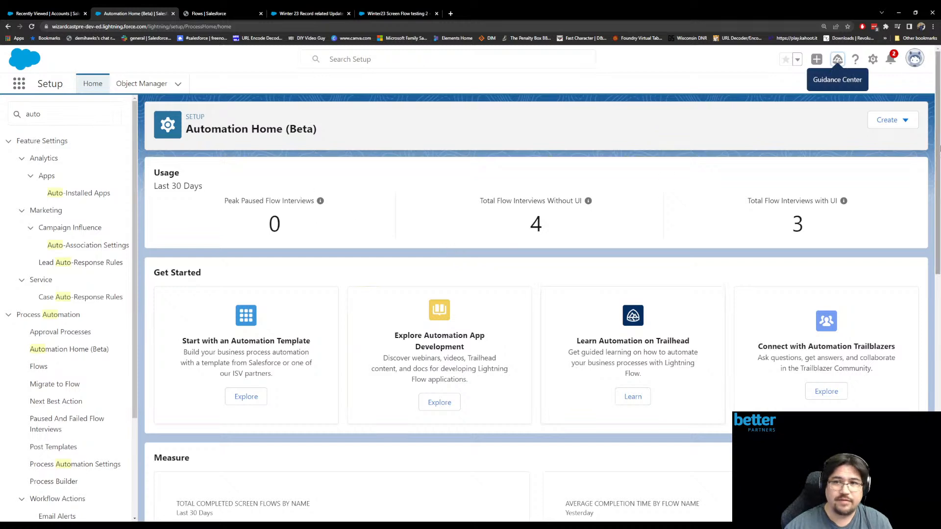
# - Examine Automation Home's usage figures, Get Started cards and Measure charts, along with the automation types offered for creation
pyautogui.scroll(-6, 580, 209)
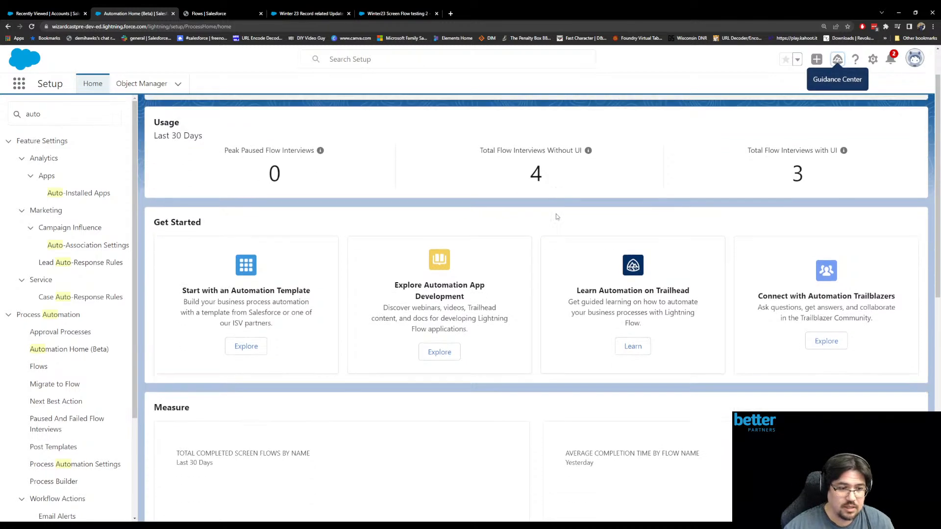
pyautogui.scroll(-2, 561, 224)
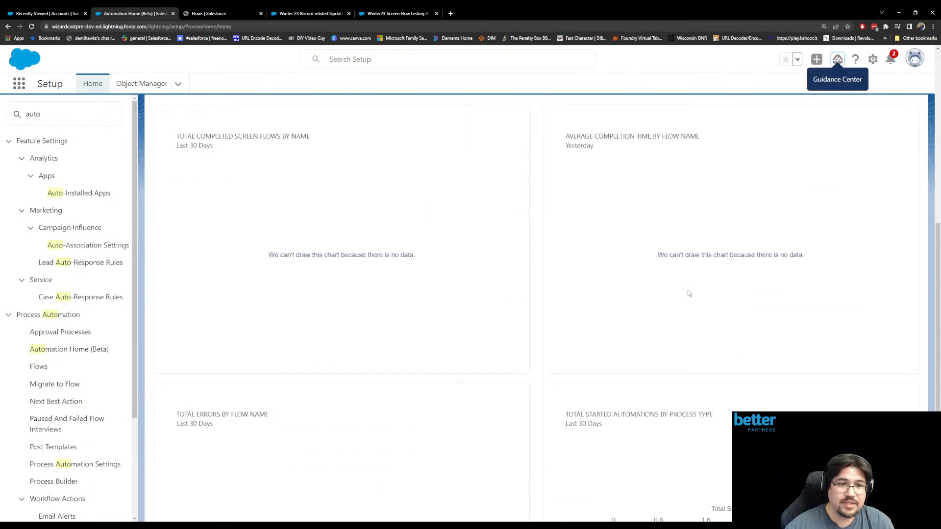
pyautogui.scroll(-3, 664, 311)
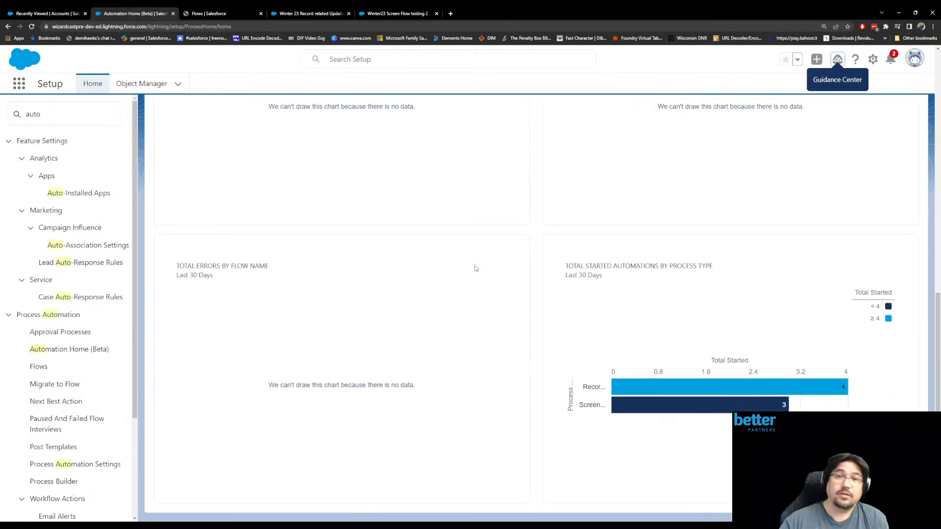
pyautogui.scroll(10, 544, 337)
pyautogui.click(905, 119)
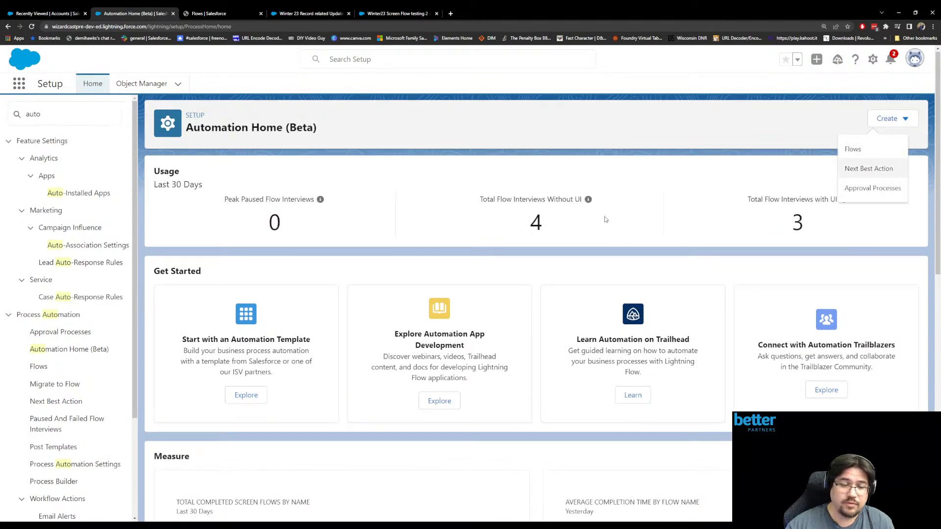
pyautogui.click(581, 286)
pyautogui.scroll(-4, 579, 265)
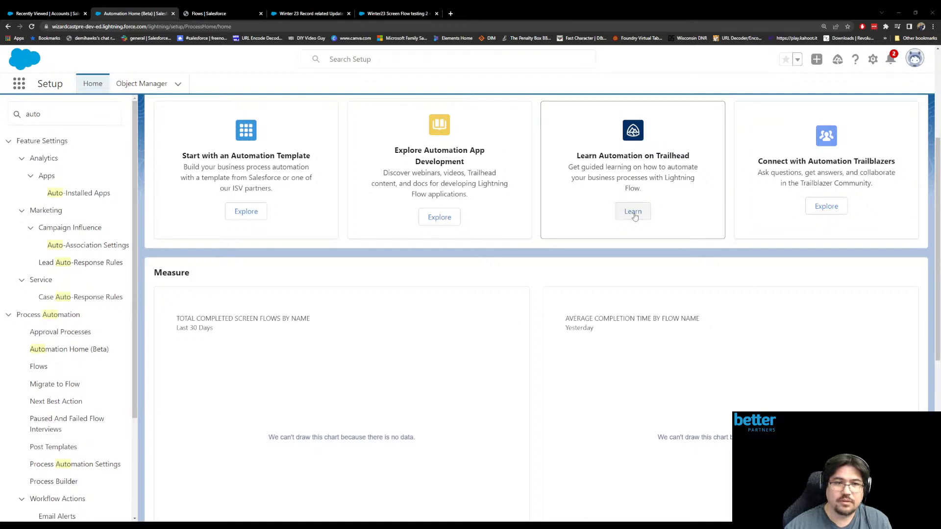
pyautogui.scroll(3, 618, 236)
pyautogui.scroll(1, 611, 252)
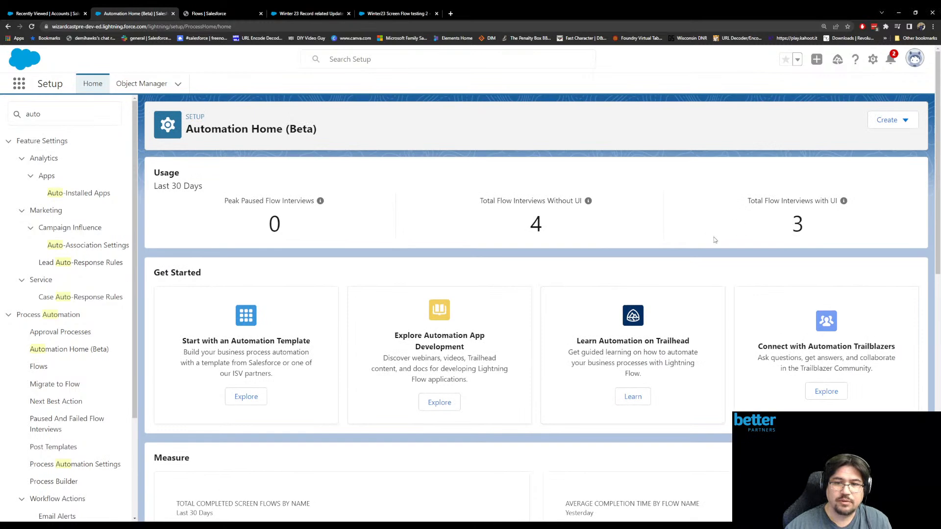
pyautogui.scroll(-9, 721, 237)
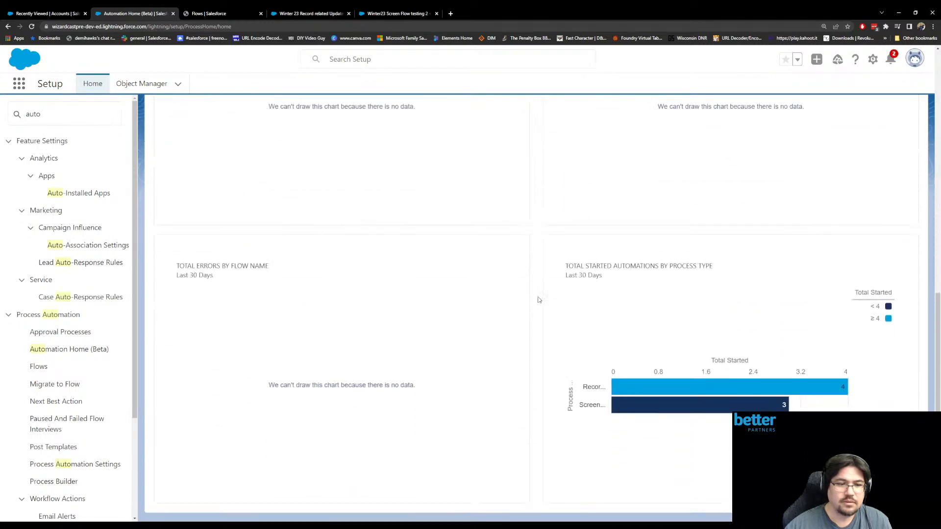
pyautogui.scroll(8, 541, 301)
pyautogui.scroll(2, 570, 306)
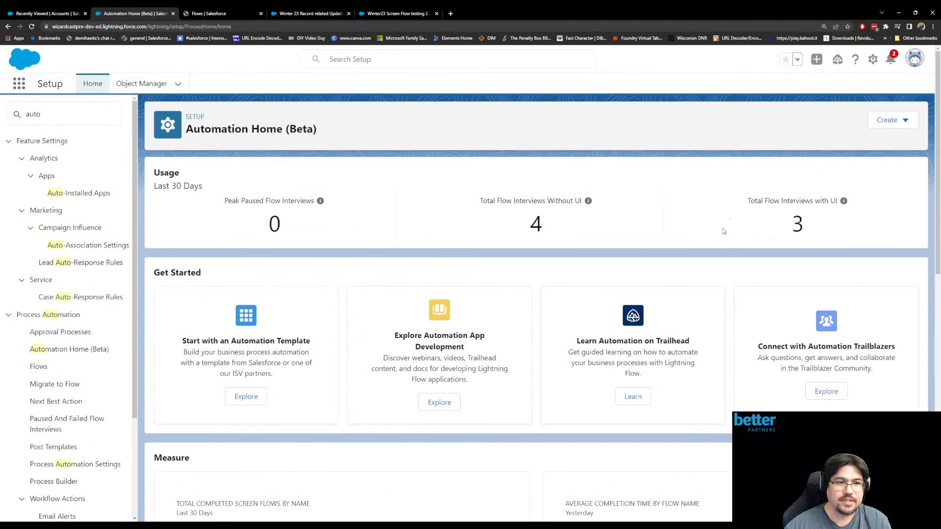
pyautogui.click(891, 120)
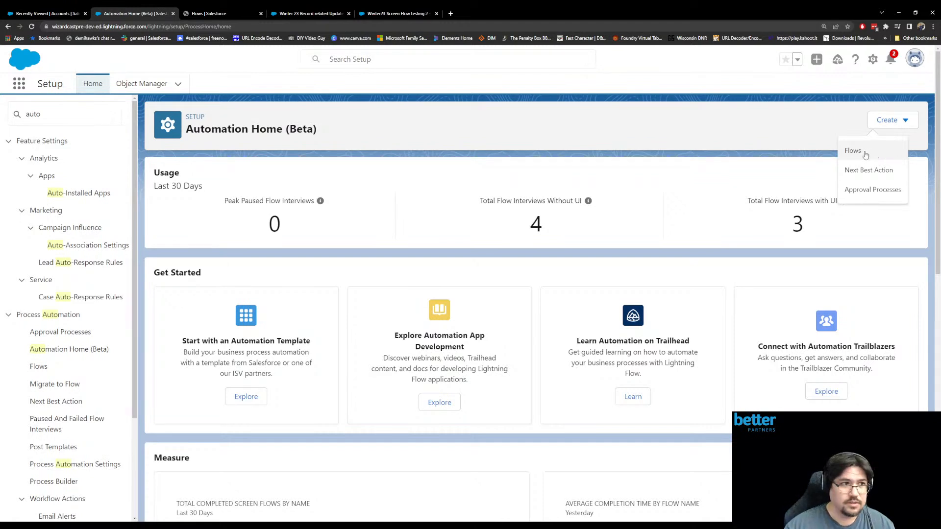
pyautogui.click(498, 165)
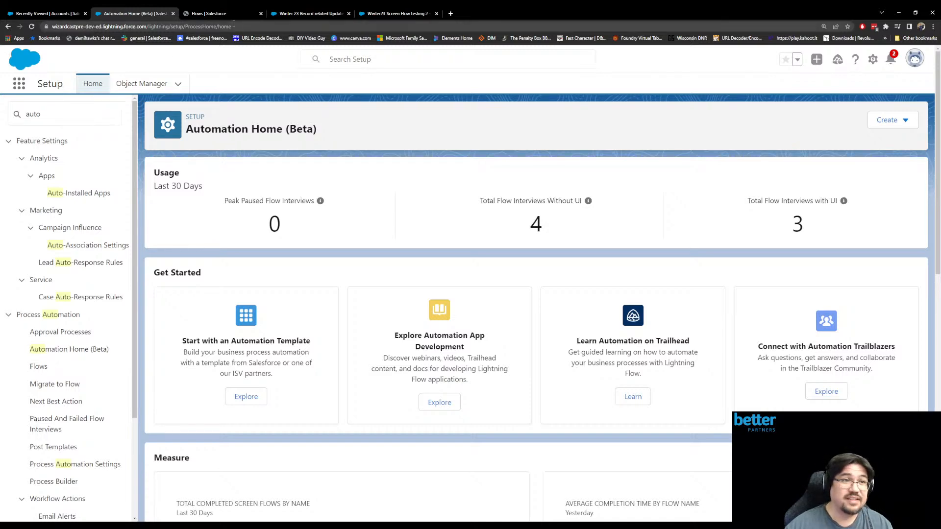
# - Return to the Winter23 Screen Flow testing 2 flow and open the Contacts Get Records element in Path 2 for editing
pyautogui.click(221, 14)
pyautogui.click(370, 14)
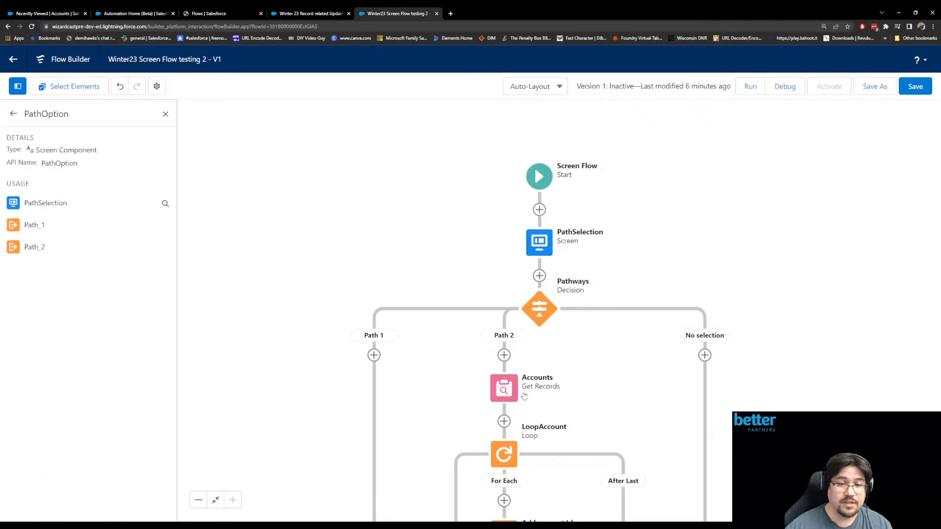
pyautogui.scroll(-4, 508, 372)
pyautogui.scroll(-2, 525, 393)
pyautogui.click(469, 398)
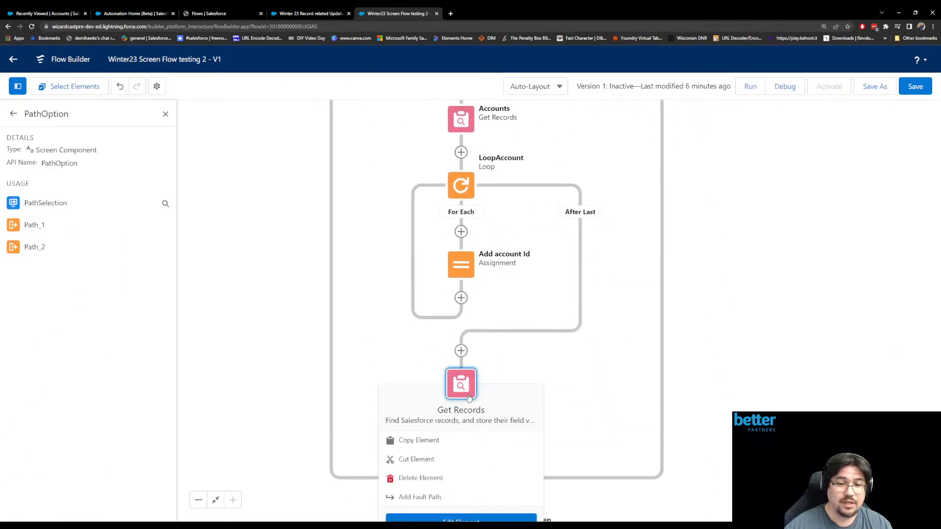
pyautogui.doubleClick(468, 388)
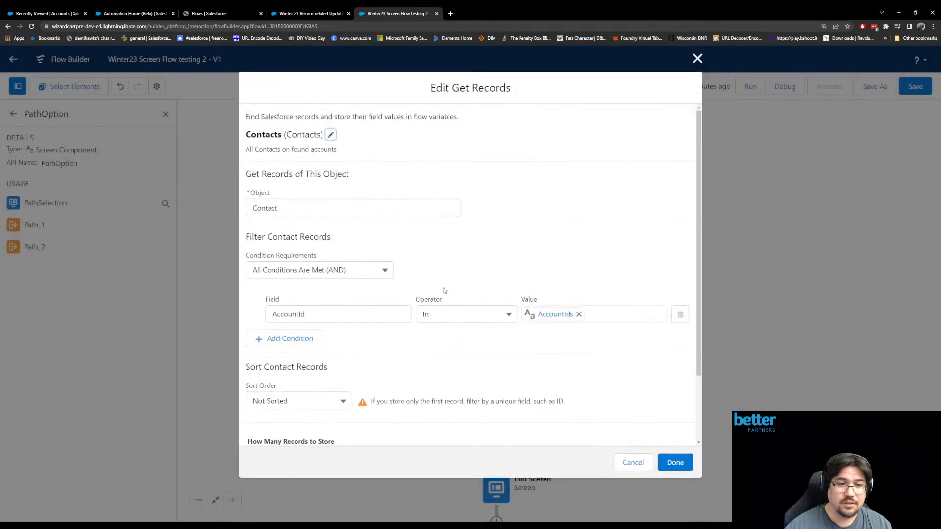
# - Review the operators available for the AccountId filter condition in the Contacts element, including In and Not In
pyautogui.click(508, 315)
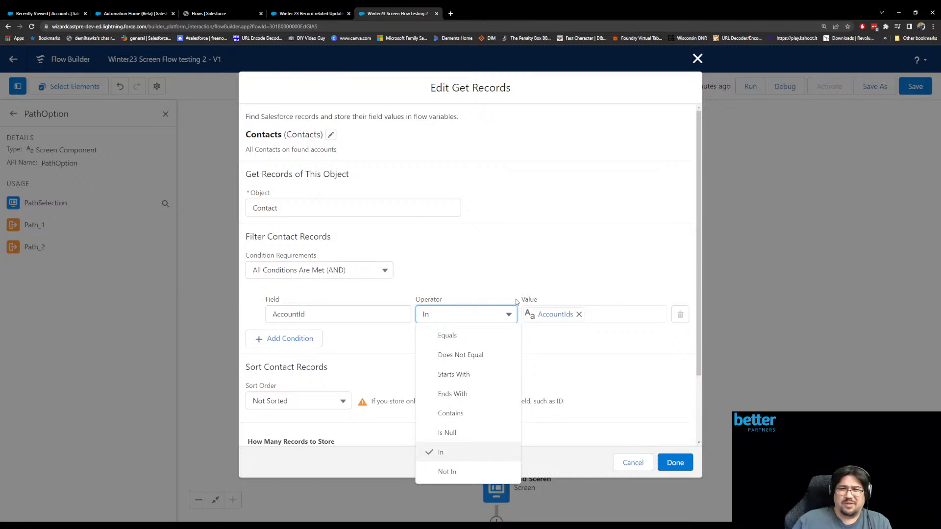
pyautogui.click(590, 231)
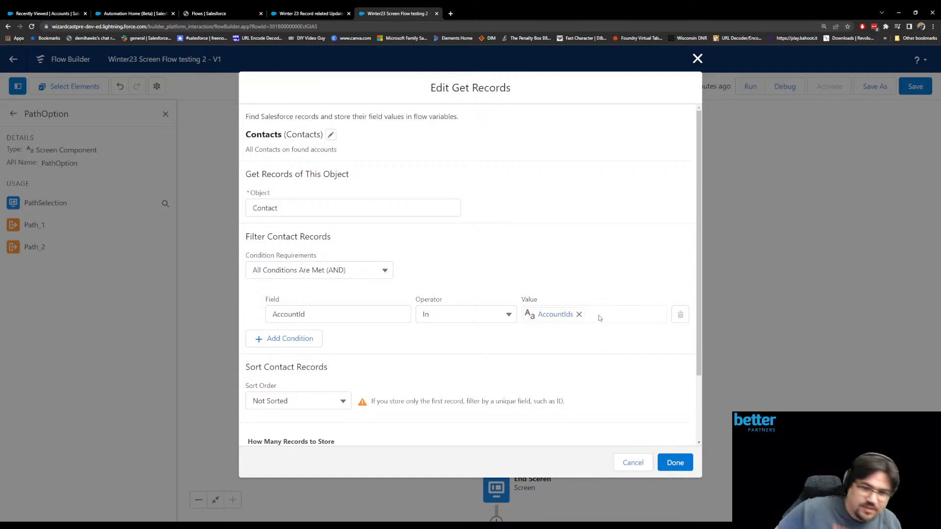
pyautogui.click(508, 314)
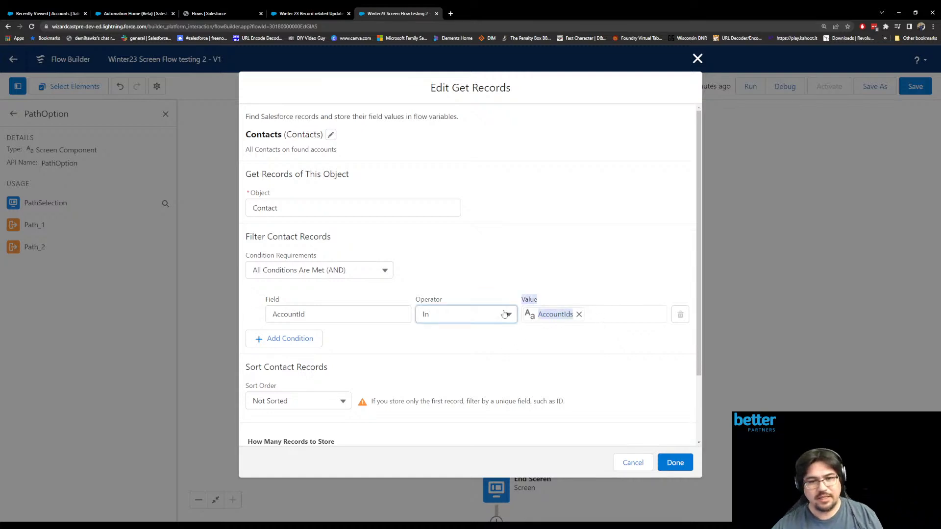
pyautogui.click(544, 240)
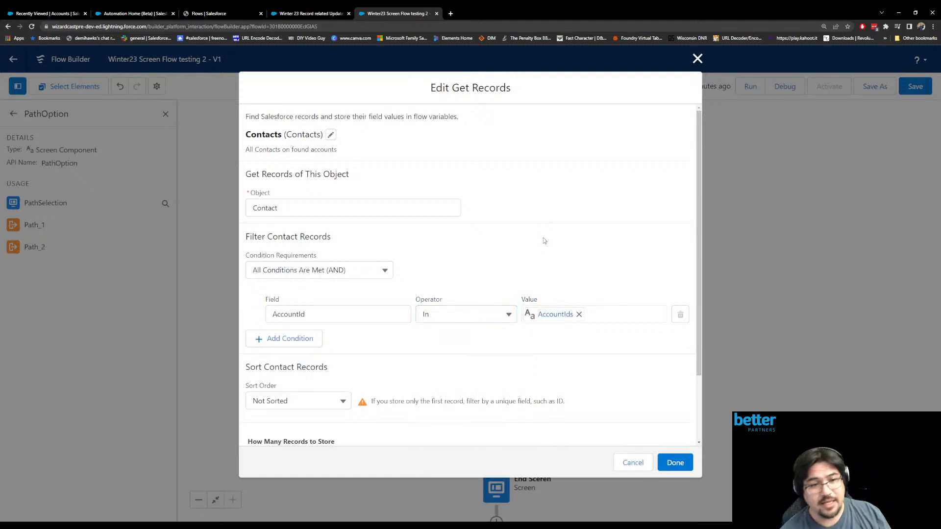